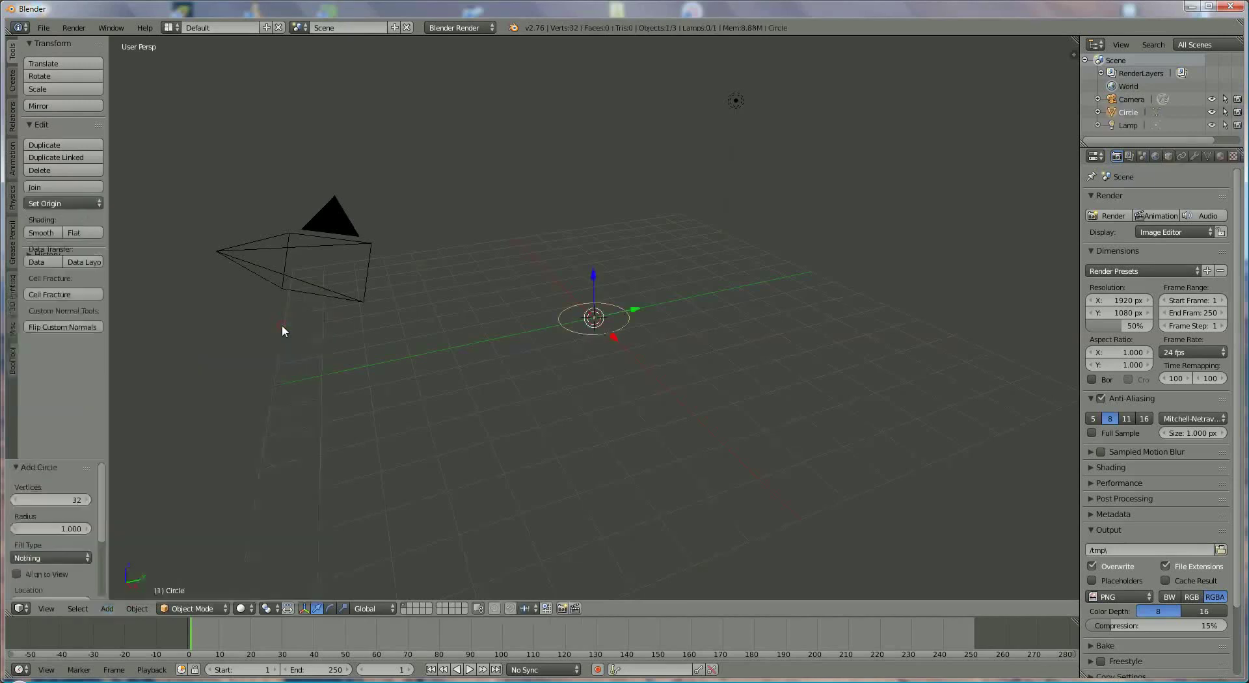
Step: Set the new circle's vertex count to 16 and switch it to Edit Mode
{"action": "left_click", "coordinate": [51, 501]}
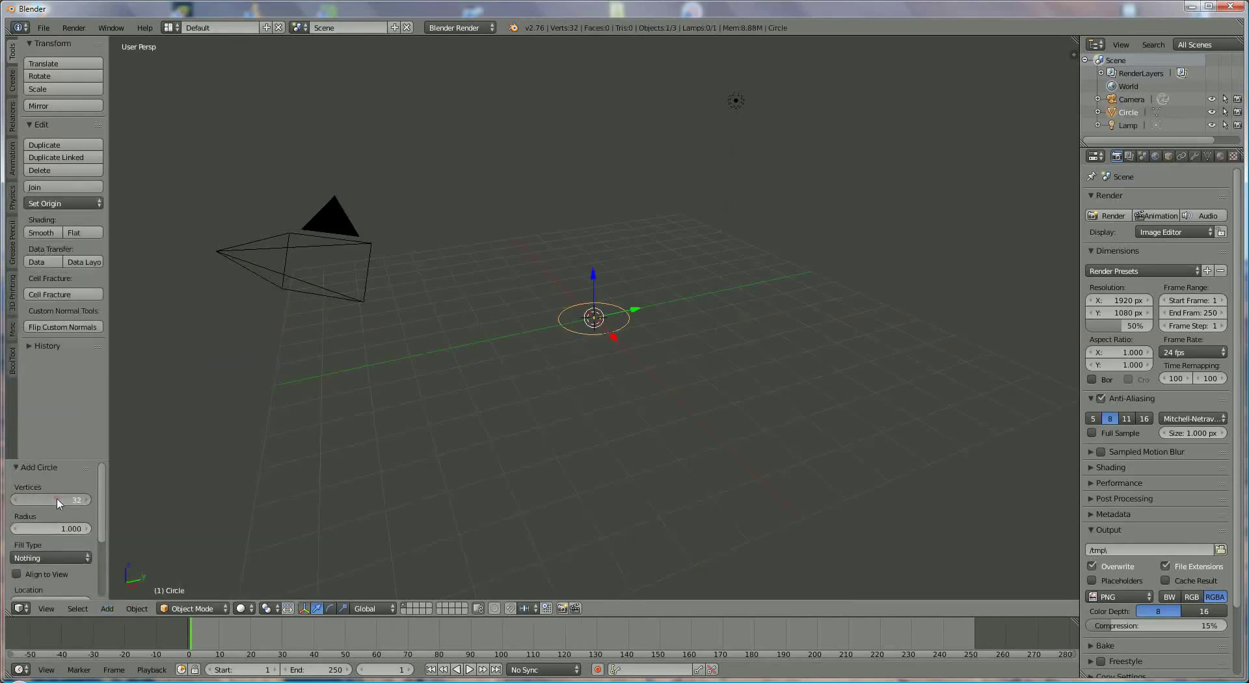
{"action": "type", "text": "16"}
{"action": "key", "text": "Return"}
{"action": "scroll", "coordinate": [676, 380], "scroll_direction": "up", "scroll_amount": 5}
{"action": "middle_click_drag", "start_coordinate": [672, 389], "coordinate": [669, 400]}
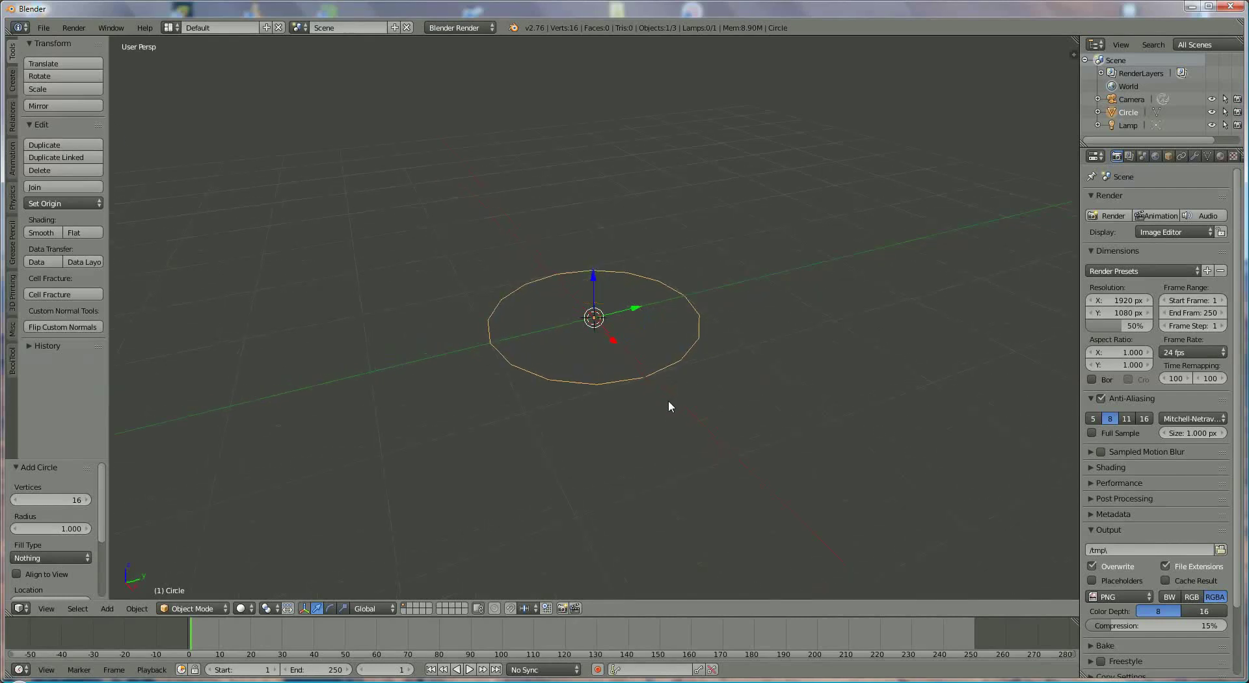
{"action": "left_click", "coordinate": [195, 608]}
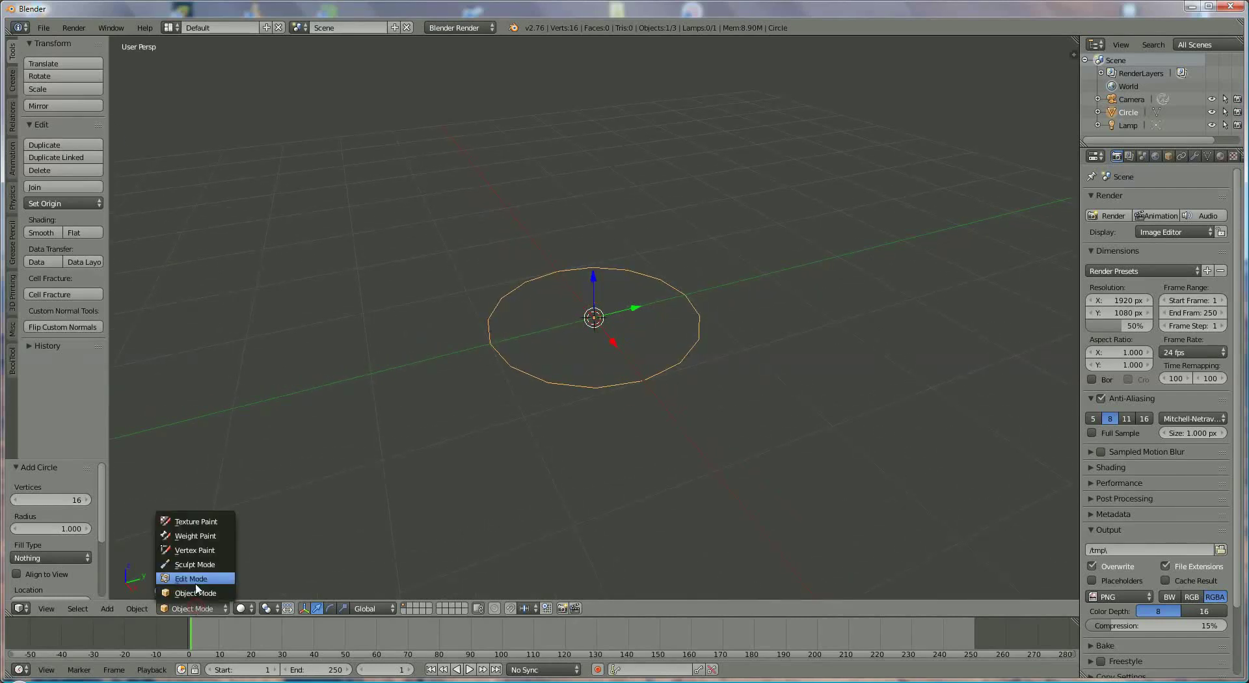
{"action": "left_click", "coordinate": [195, 581]}
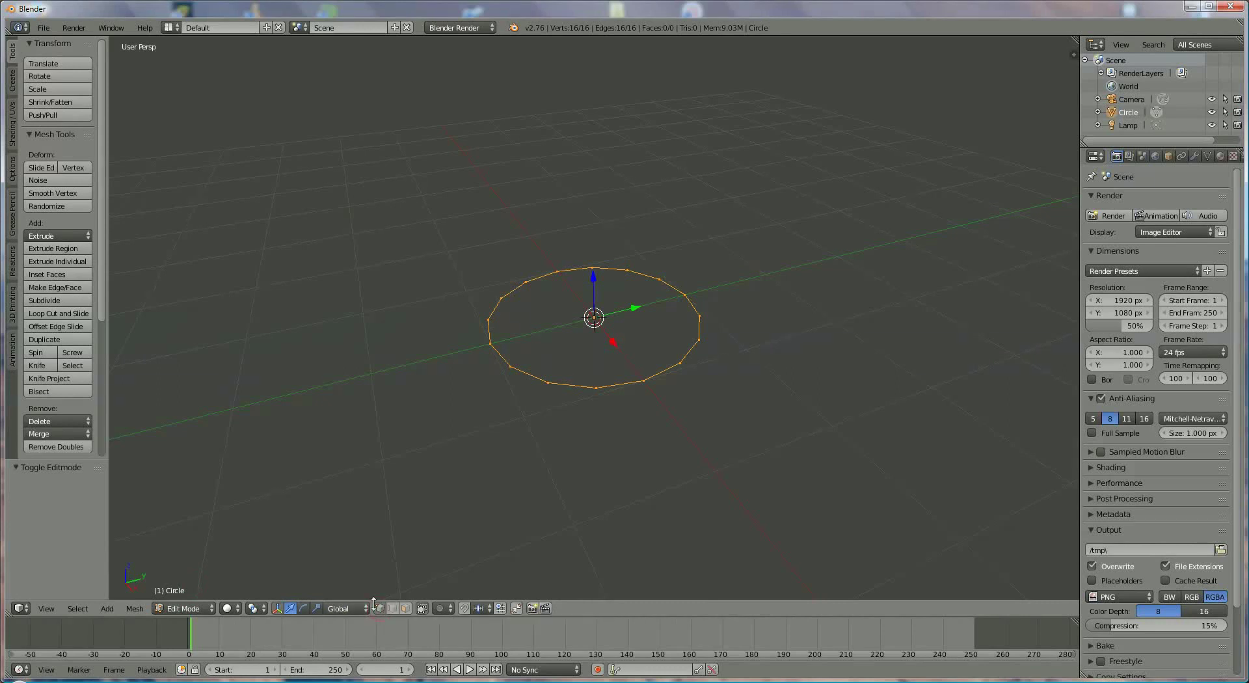
Step: Select four evenly spaced pairs of adjacent circle vertices and scale them inward to about 0.368, forming a cross outline
{"action": "right_click", "coordinate": [511, 368]}
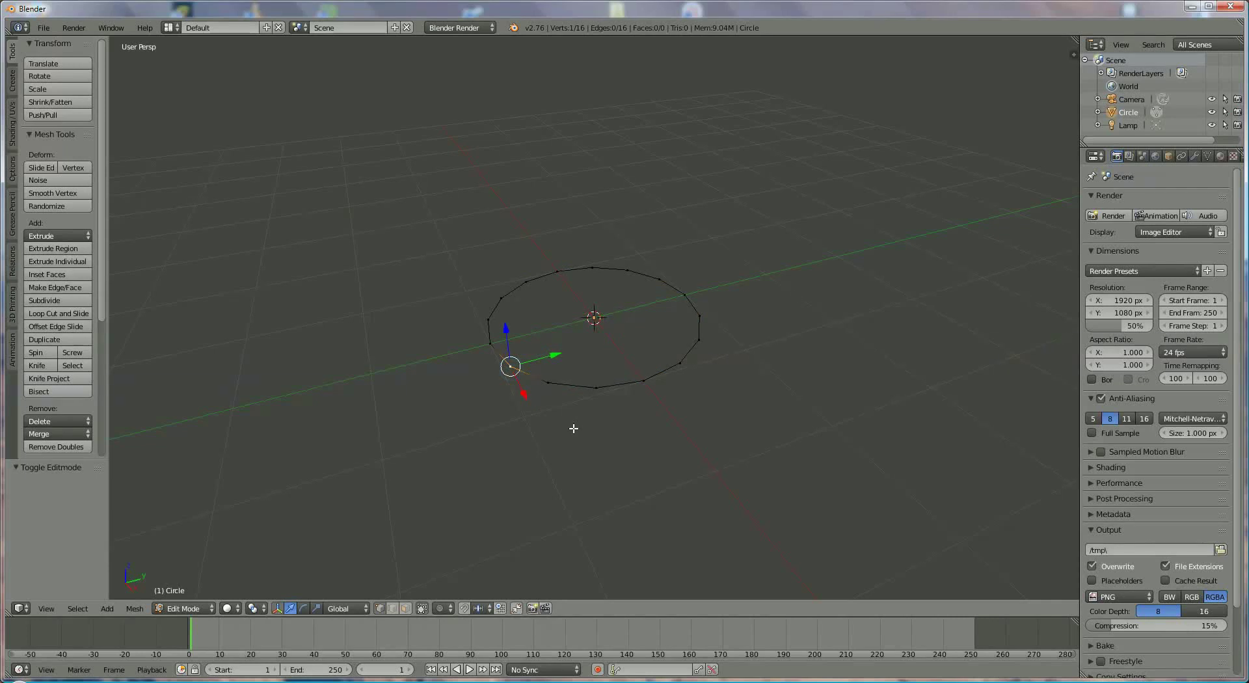
{"action": "right_click", "coordinate": [546, 382], "text": "shift"}
{"action": "right_click", "coordinate": [677, 362], "text": "shift"}
{"action": "right_click", "coordinate": [696, 339], "text": "shift"}
{"action": "right_click", "coordinate": [660, 276], "text": "shift"}
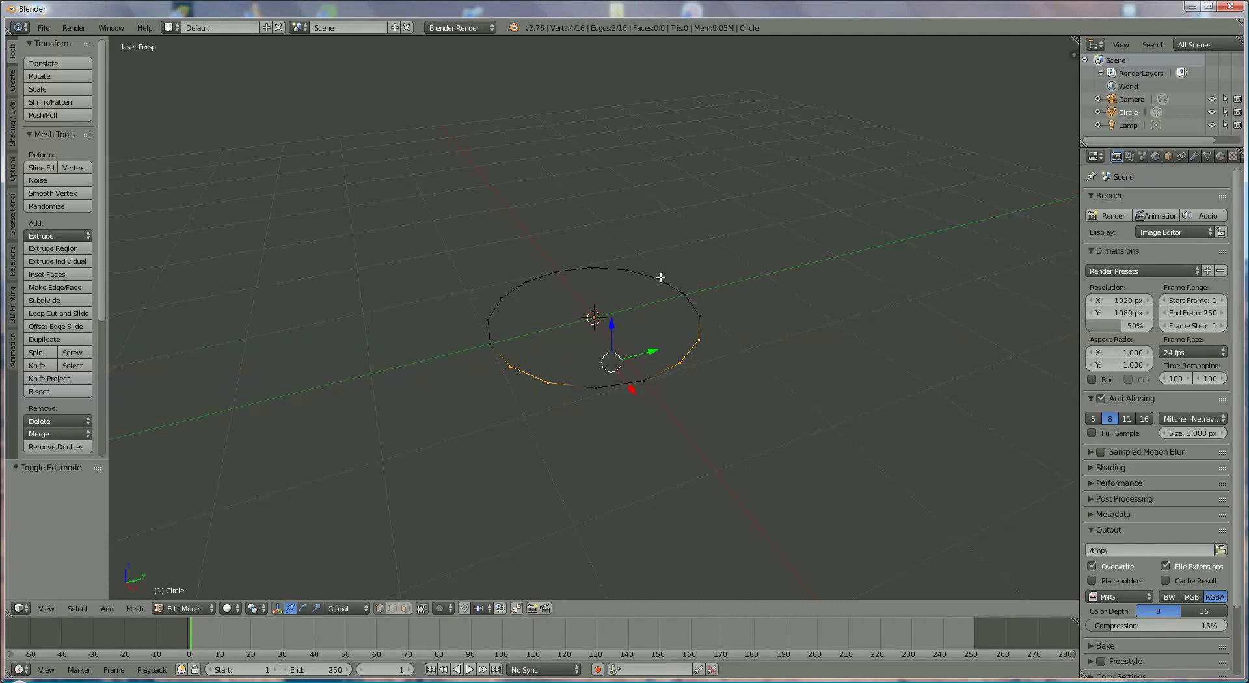
{"action": "right_click", "coordinate": [631, 268], "text": "shift"}
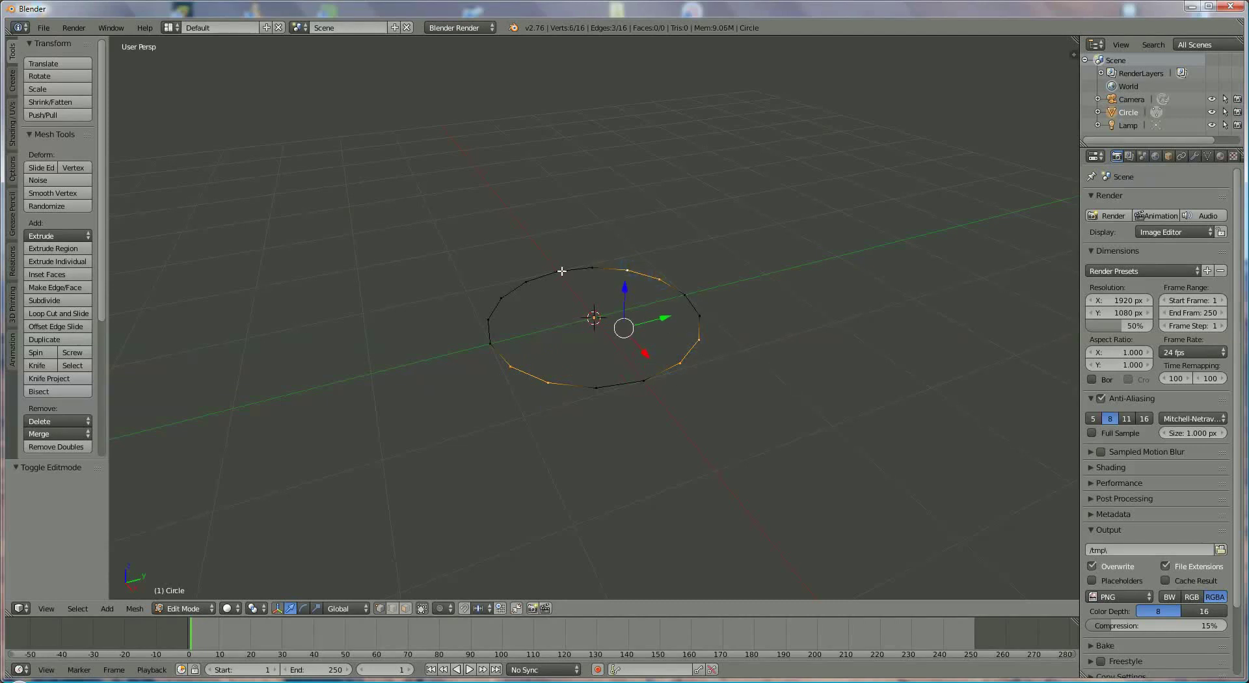
{"action": "right_click", "coordinate": [527, 282], "text": "shift"}
{"action": "right_click", "coordinate": [501, 297], "text": "shift"}
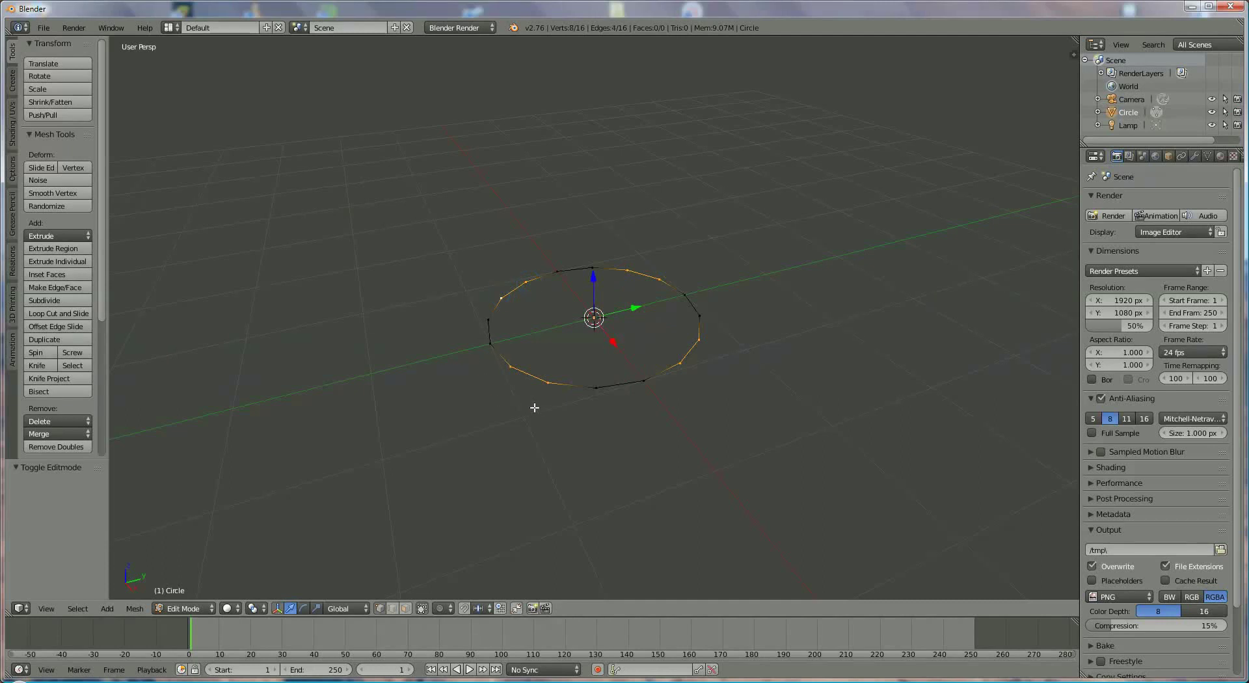
{"action": "key", "text": "s"}
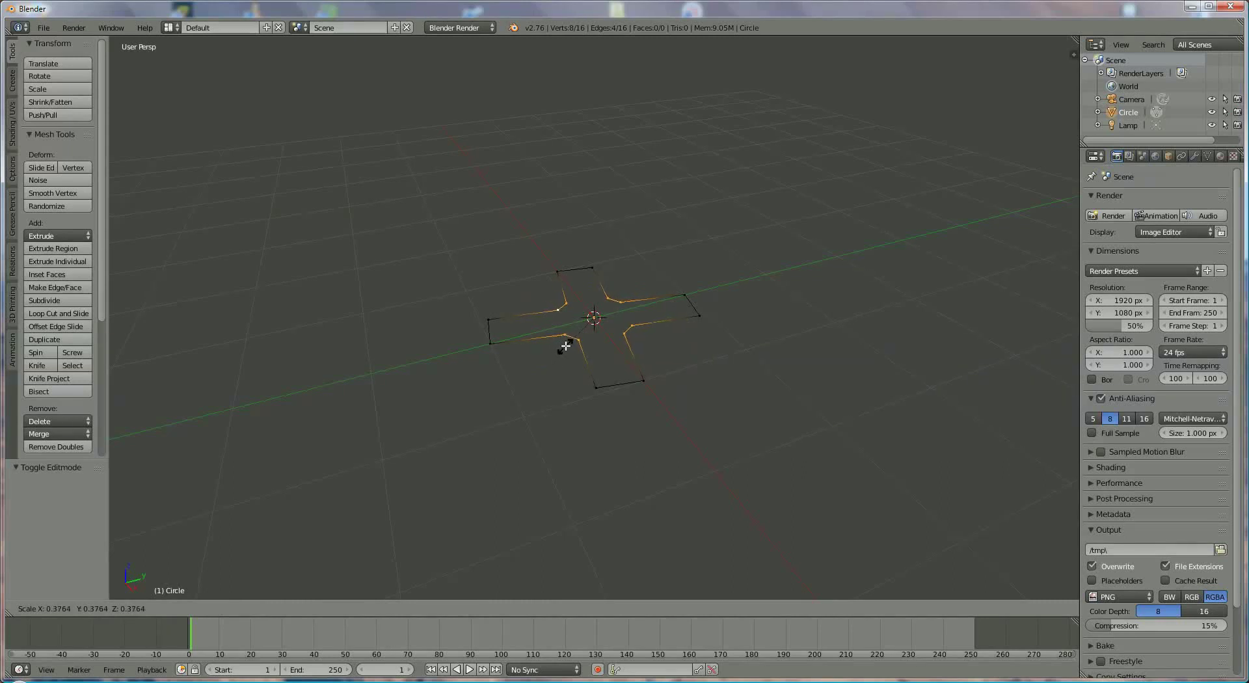
{"action": "left_click", "coordinate": [566, 346]}
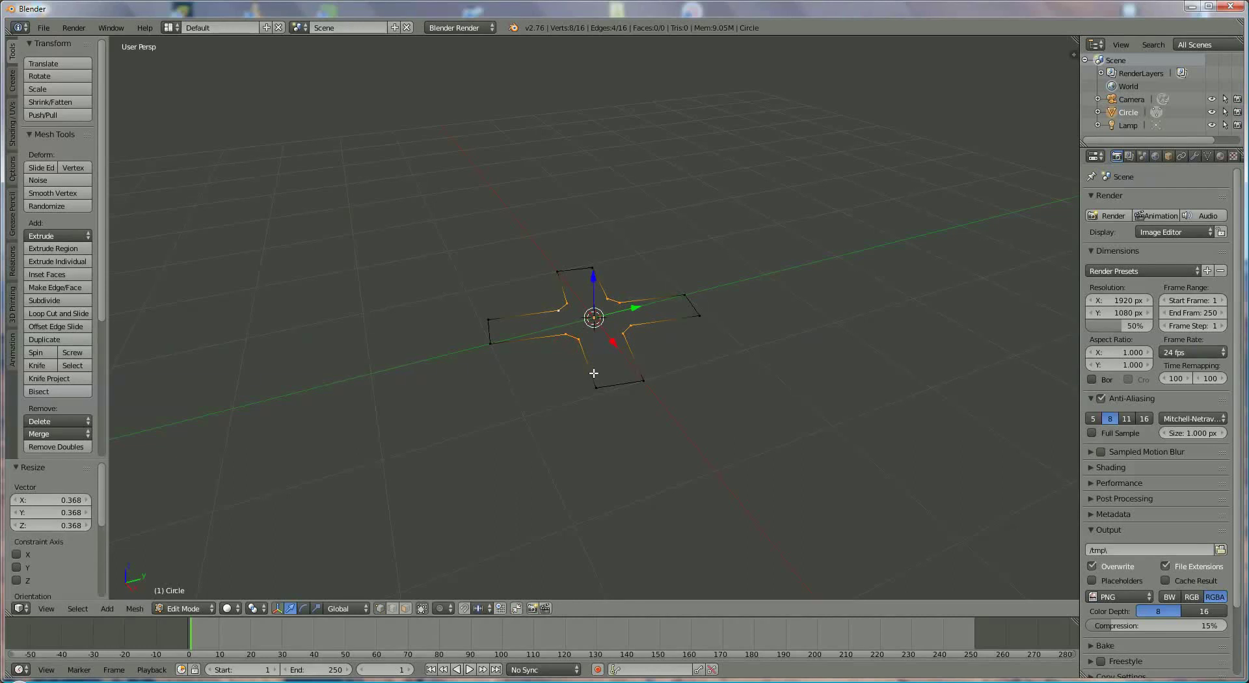
Step: Extrude the whole cross outline upward about 0.707 along Z
{"action": "key", "text": "a"}
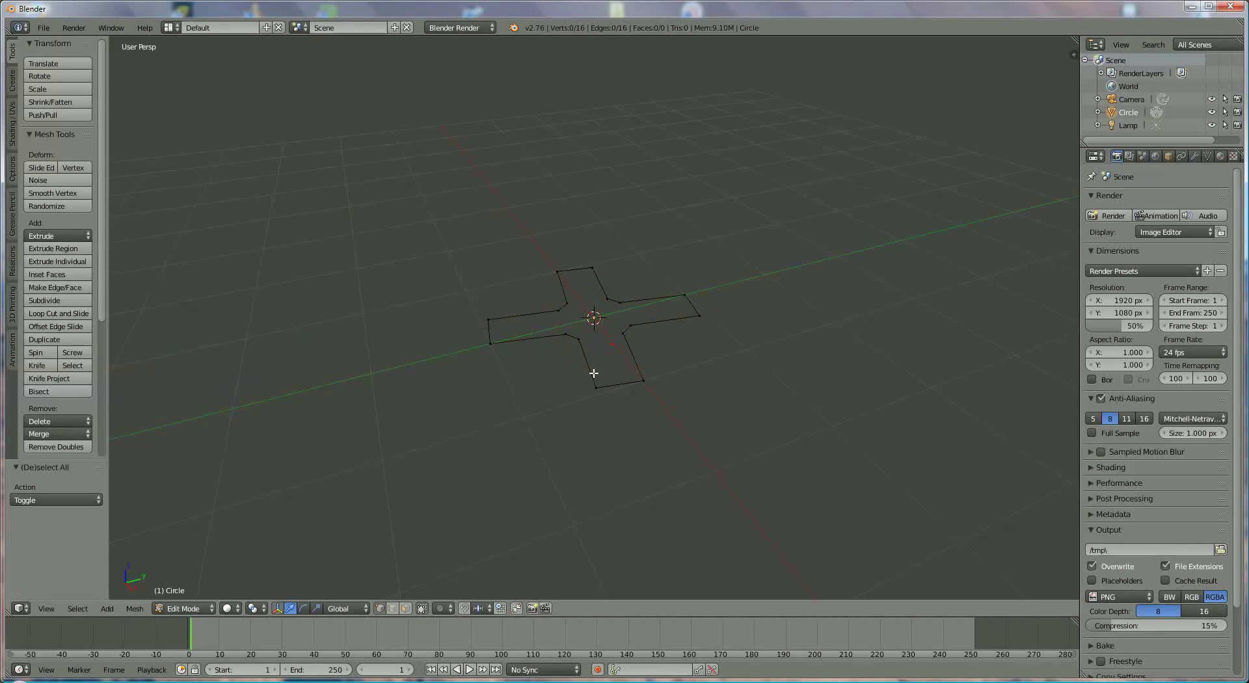
{"action": "key", "text": "a"}
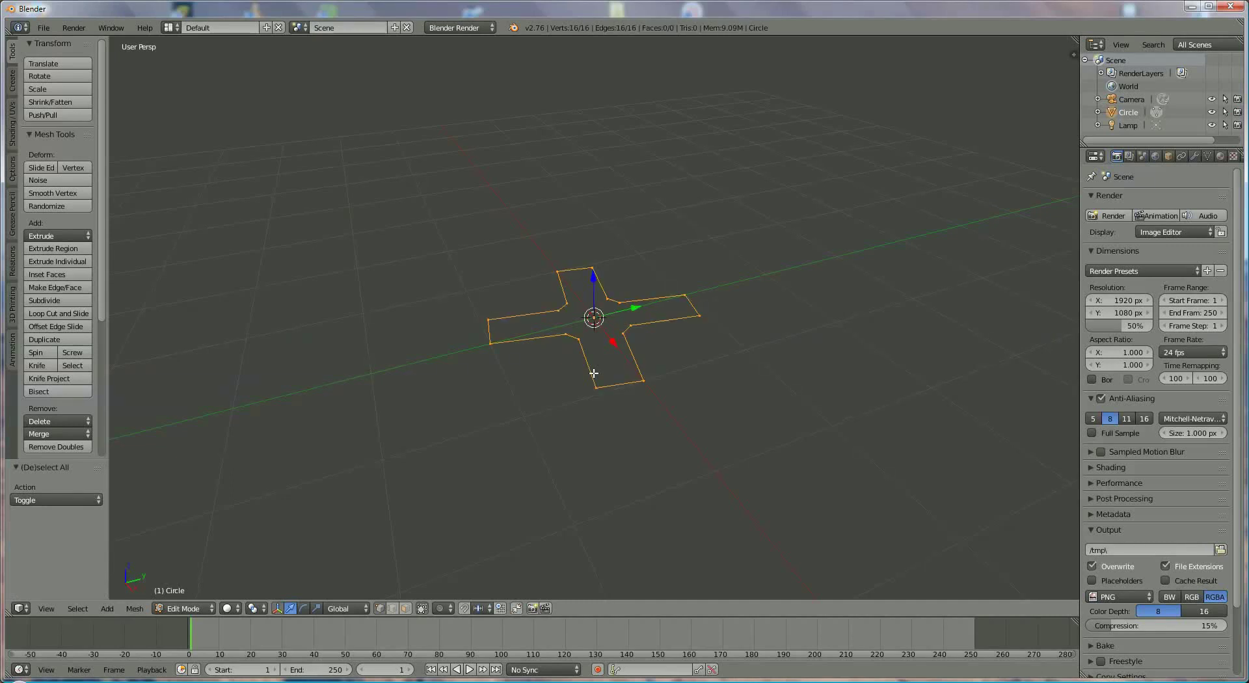
{"action": "key", "text": "e"}
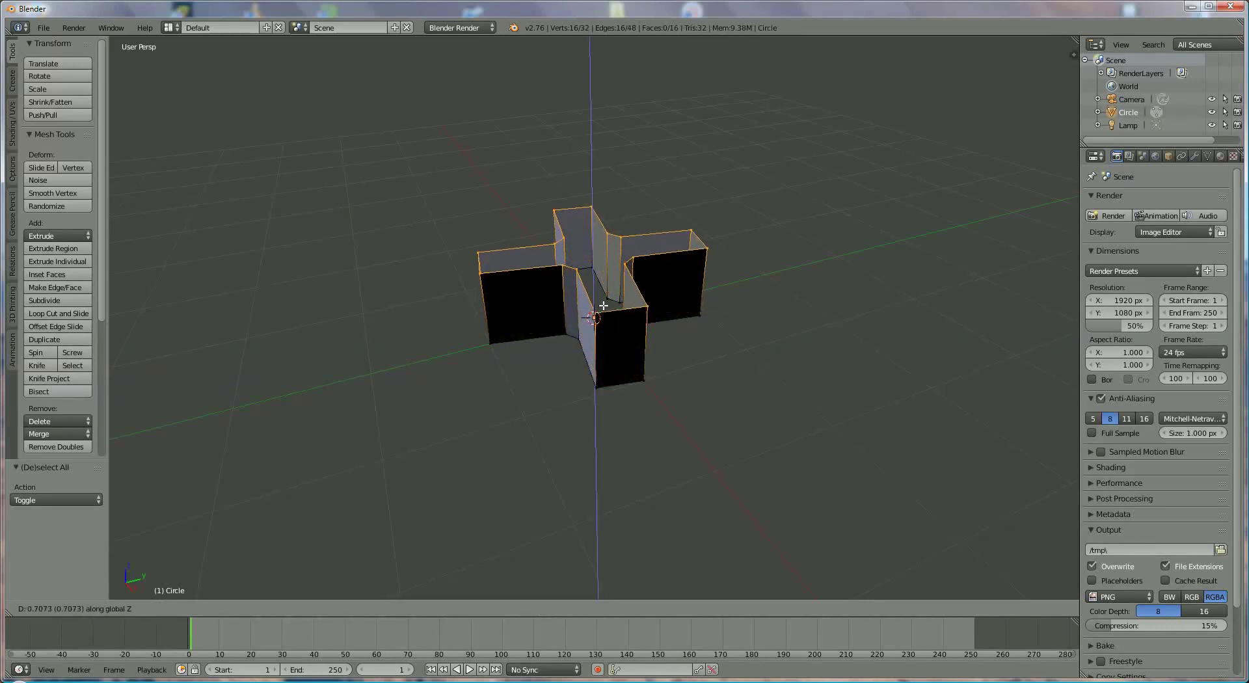
{"action": "left_click", "coordinate": [604, 305]}
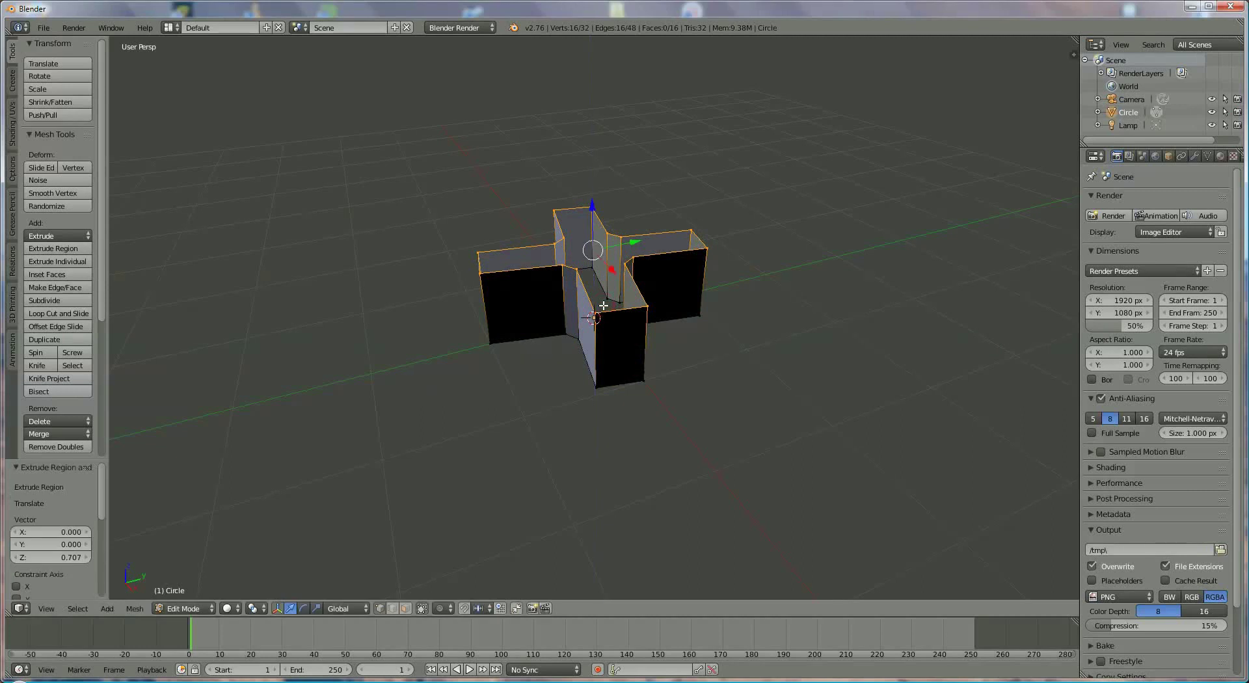
Step: Merge the extruded vertices at their center and raise the resulting tip about 0.184 along Z
{"action": "key", "text": "alt+m"}
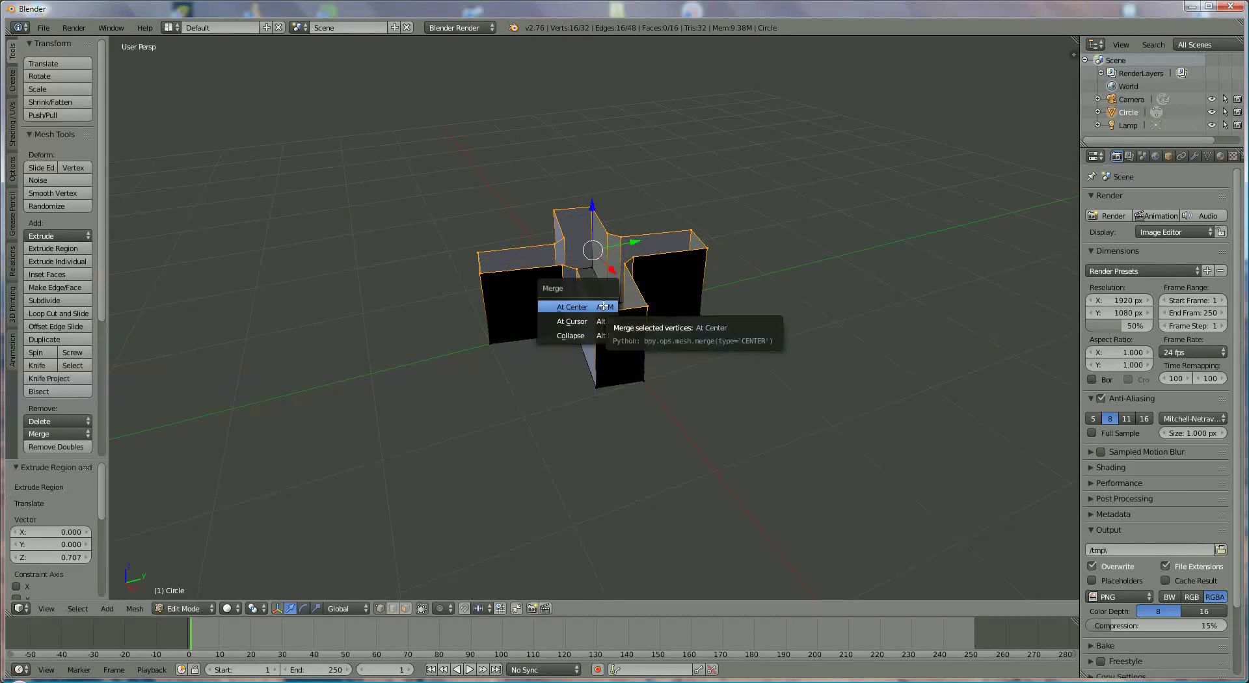
{"action": "left_click", "coordinate": [604, 305]}
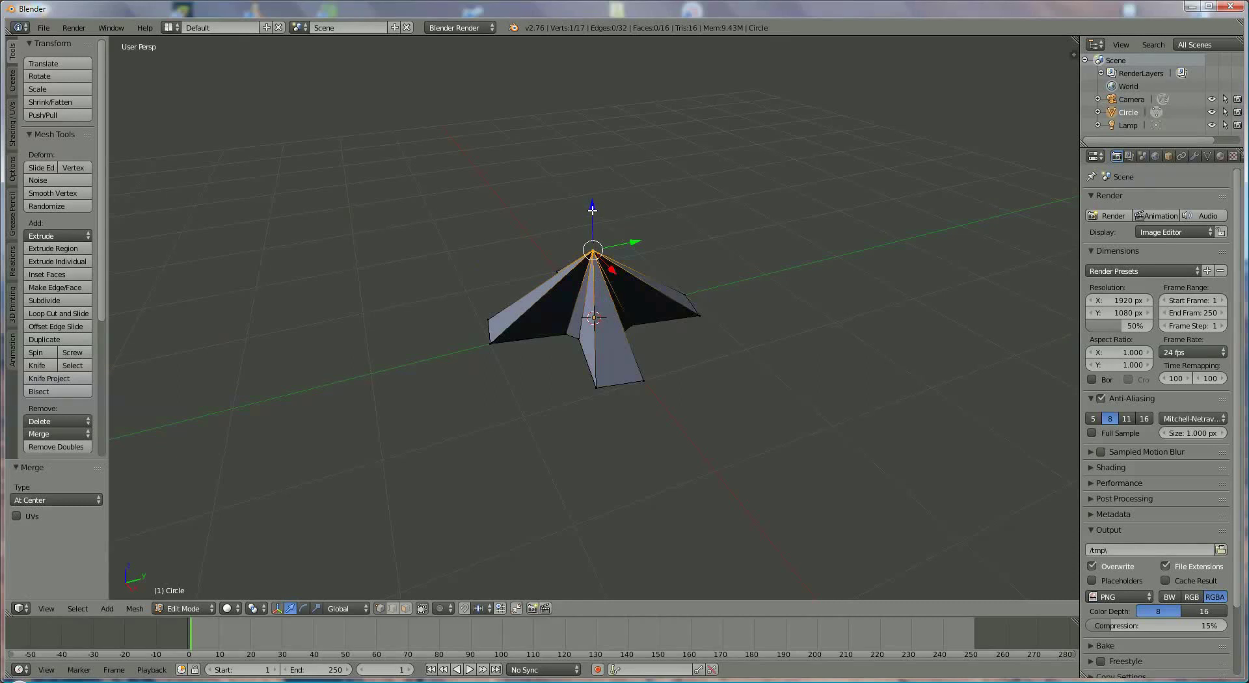
{"action": "left_click_drag", "start_coordinate": [592, 211], "coordinate": [592, 188]}
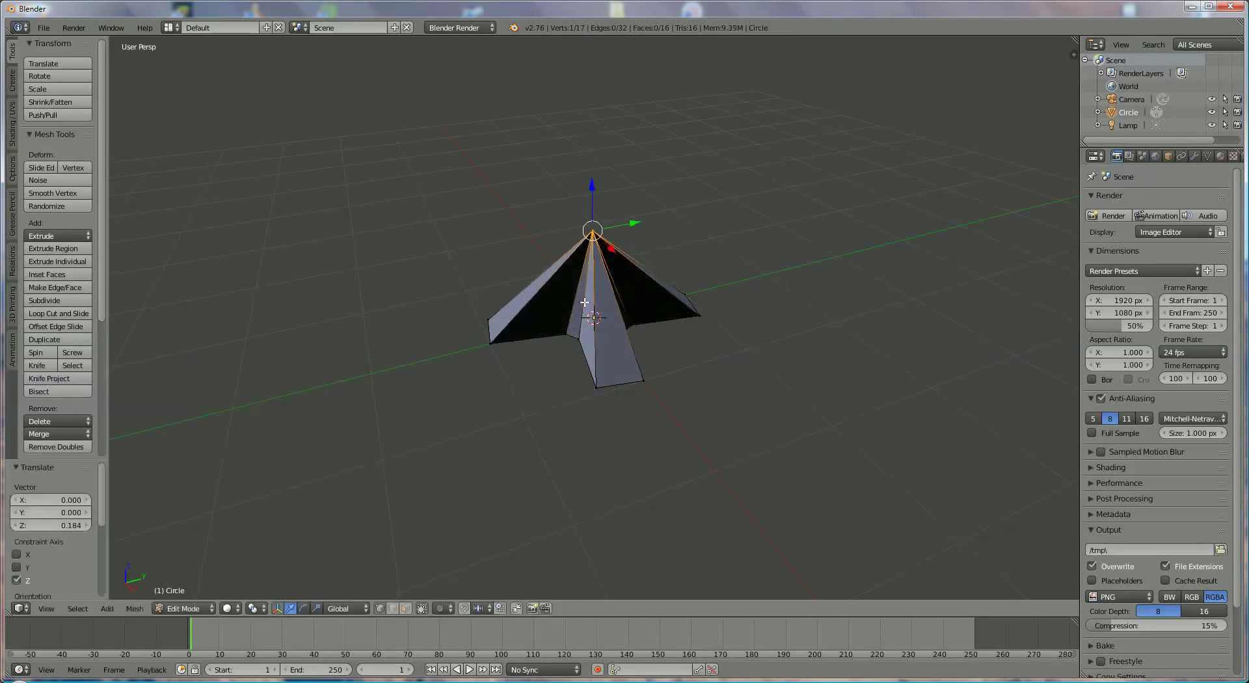
Step: Select the open cross-shaped edge loop in edge select mode and extrude it about -1.219 along Z
{"action": "middle_click_drag", "start_coordinate": [592, 189], "coordinate": [602, 246]}
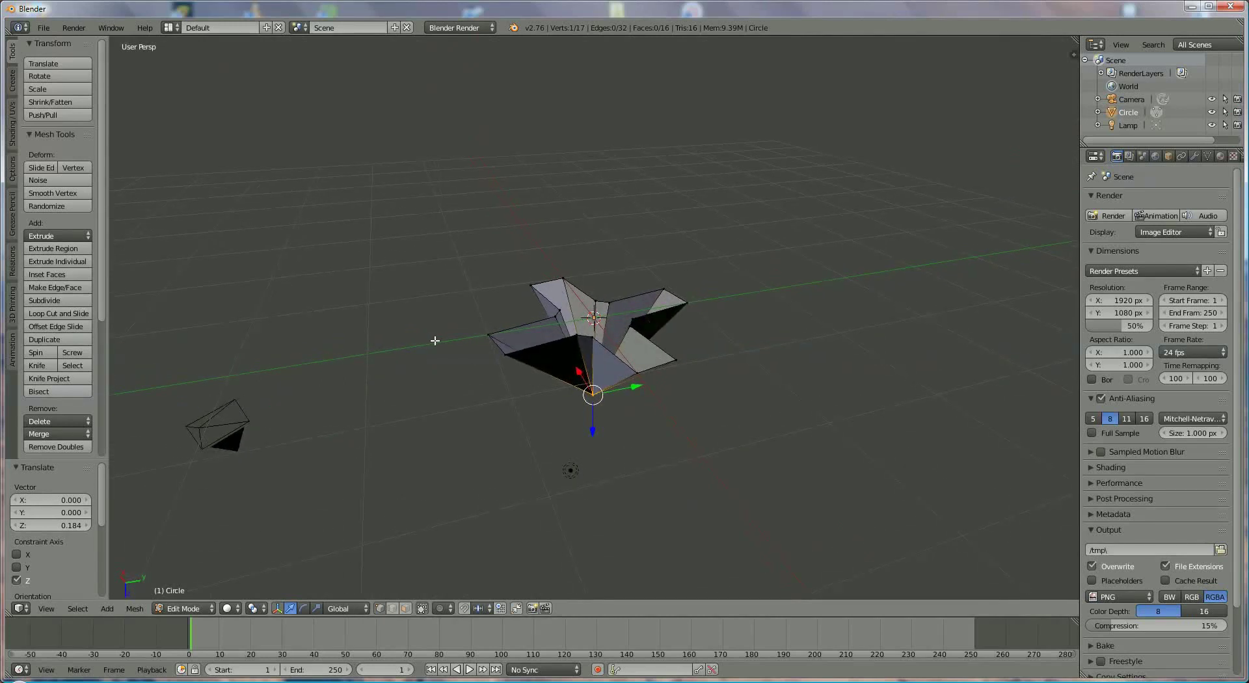
{"action": "left_click", "coordinate": [393, 609]}
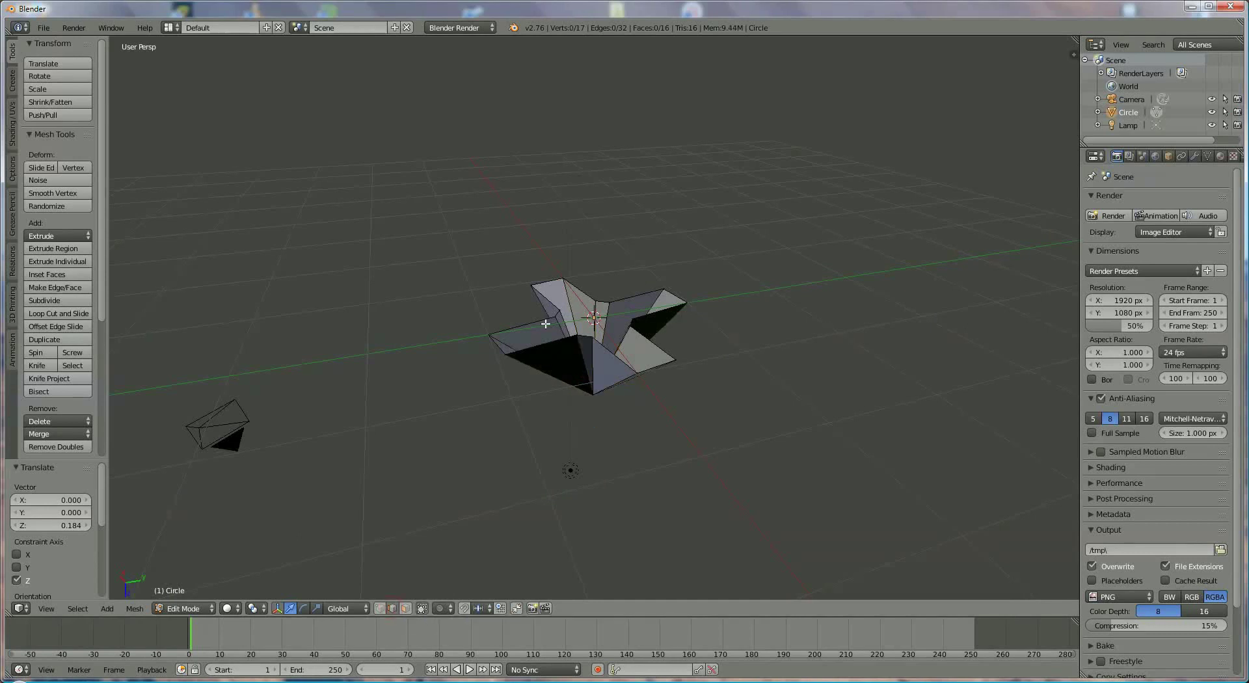
{"action": "right_click", "coordinate": [543, 346]}
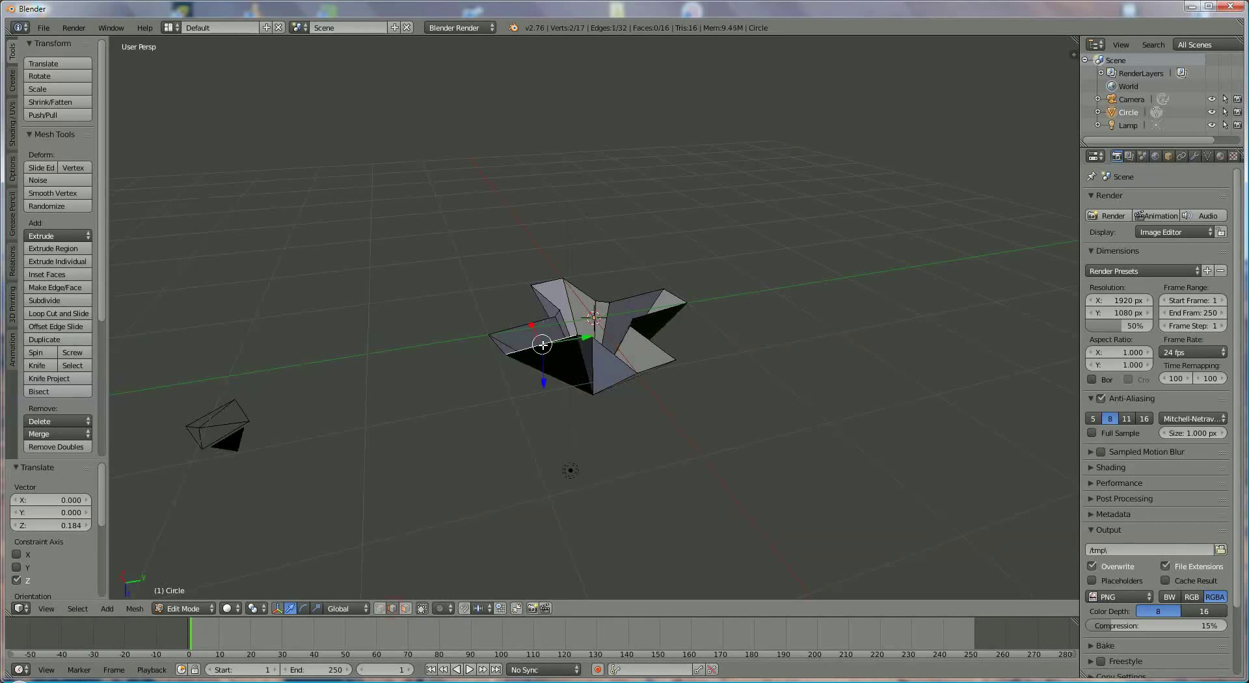
{"action": "right_click", "coordinate": [493, 347], "text": "alt"}
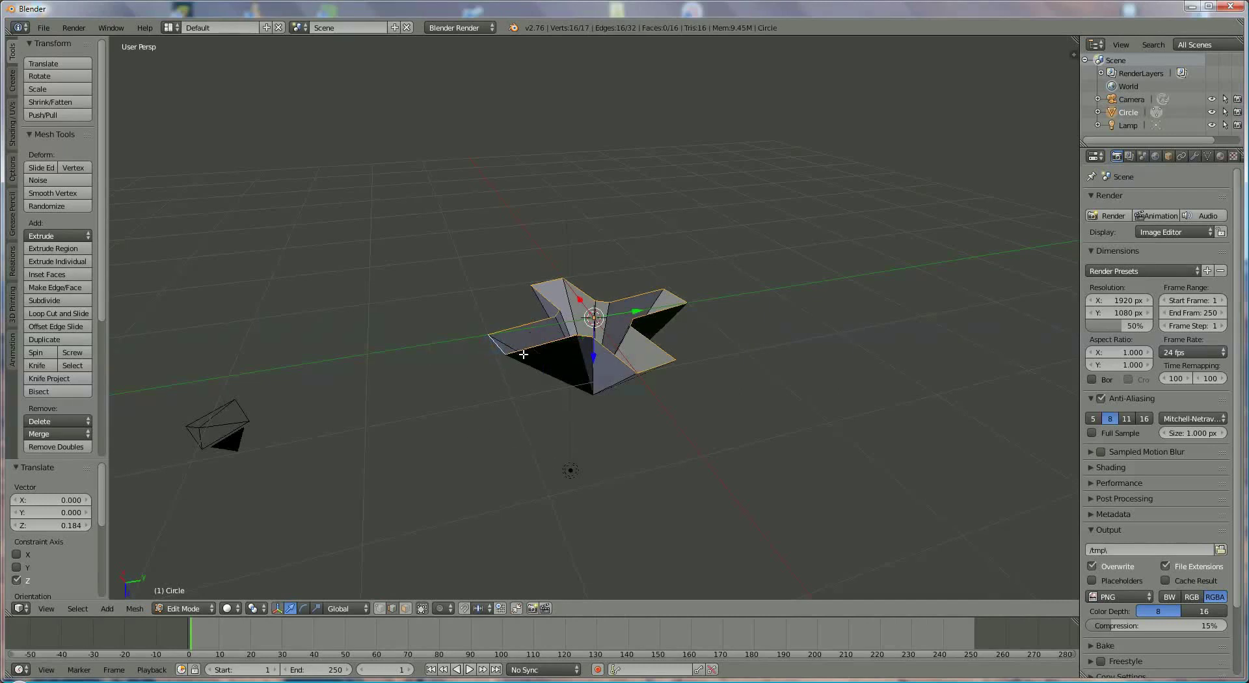
{"action": "middle_click_drag", "start_coordinate": [523, 355], "coordinate": [524, 418], "text": "shift"}
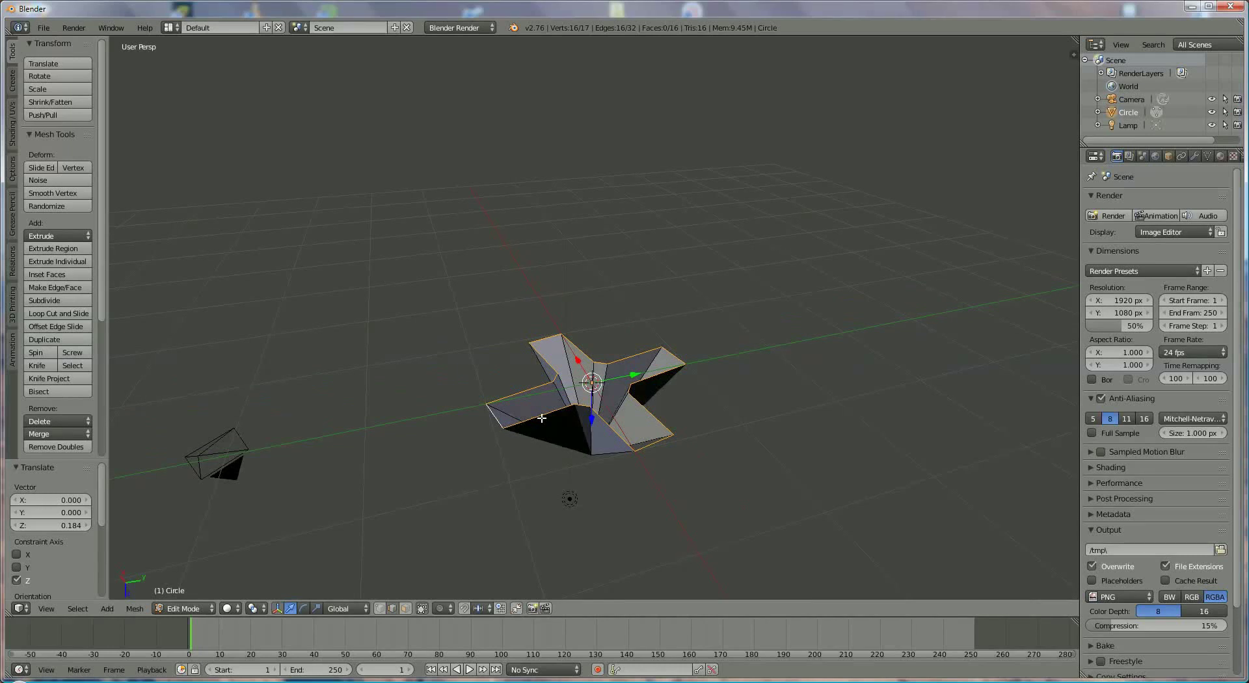
{"action": "key", "text": "e"}
{"action": "key", "text": "z"}
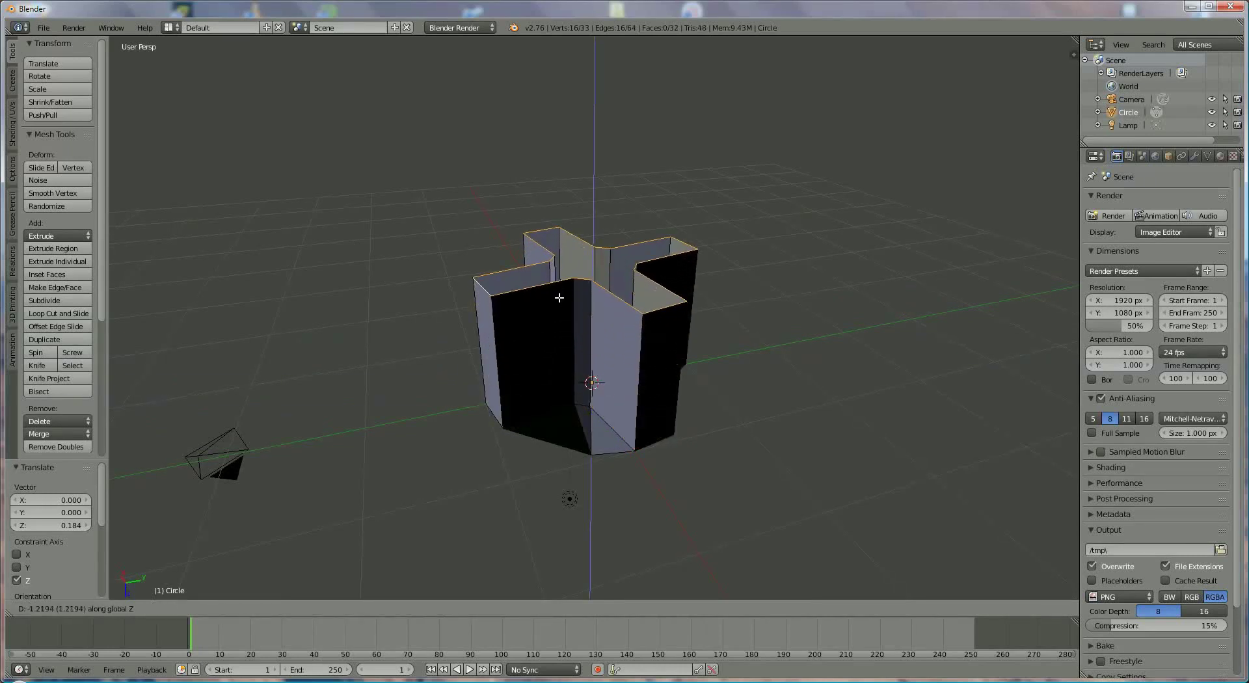
{"action": "left_click", "coordinate": [560, 297]}
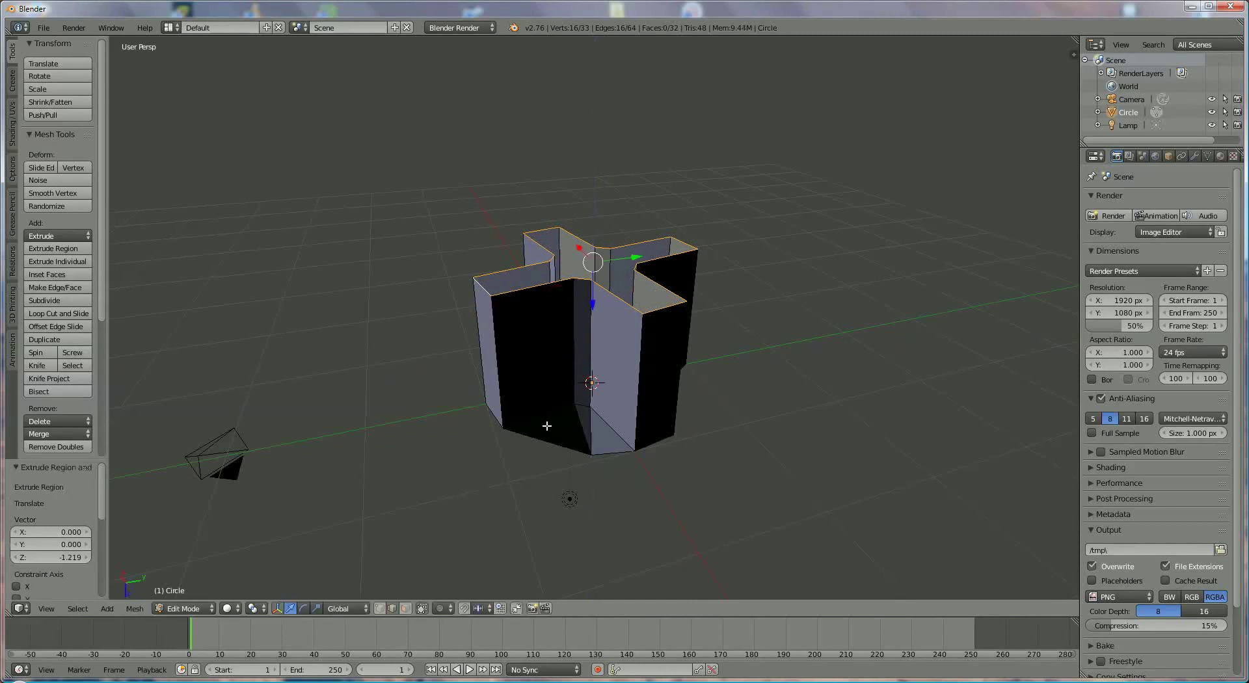
Step: Add a 16-vertex circle with radius 1.000 to the mesh and move it about -1.605 along Z
{"action": "left_click", "coordinate": [111, 610]}
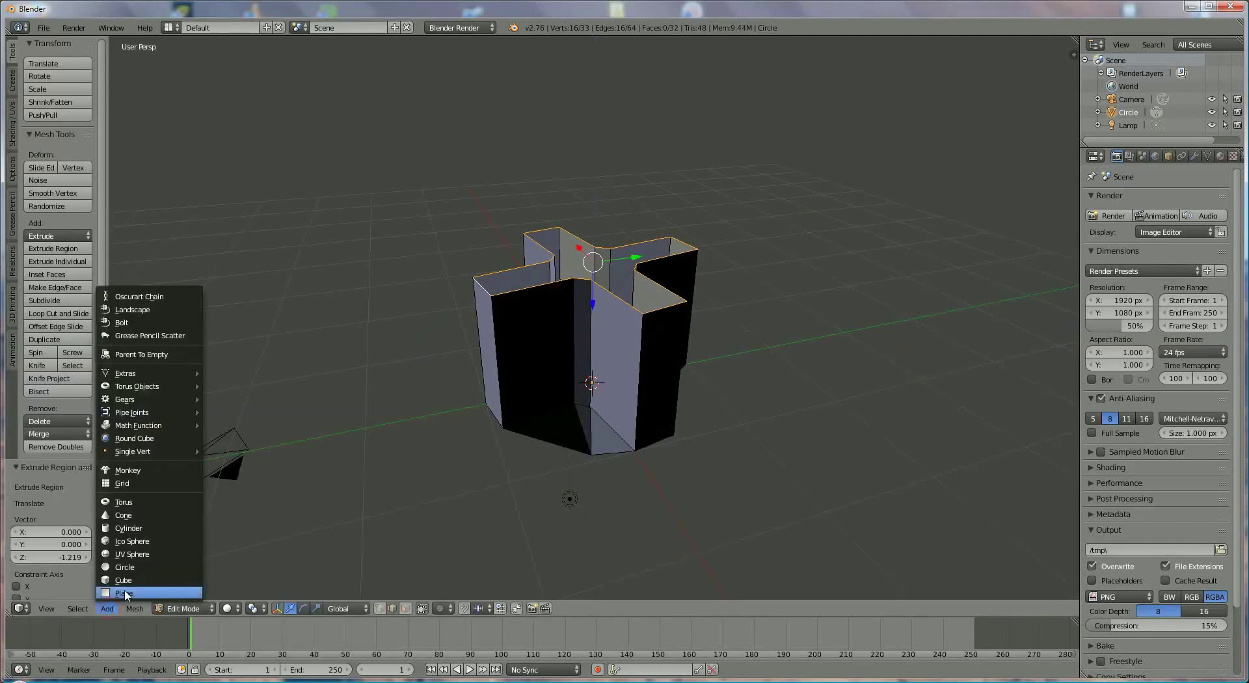
{"action": "left_click", "coordinate": [125, 567]}
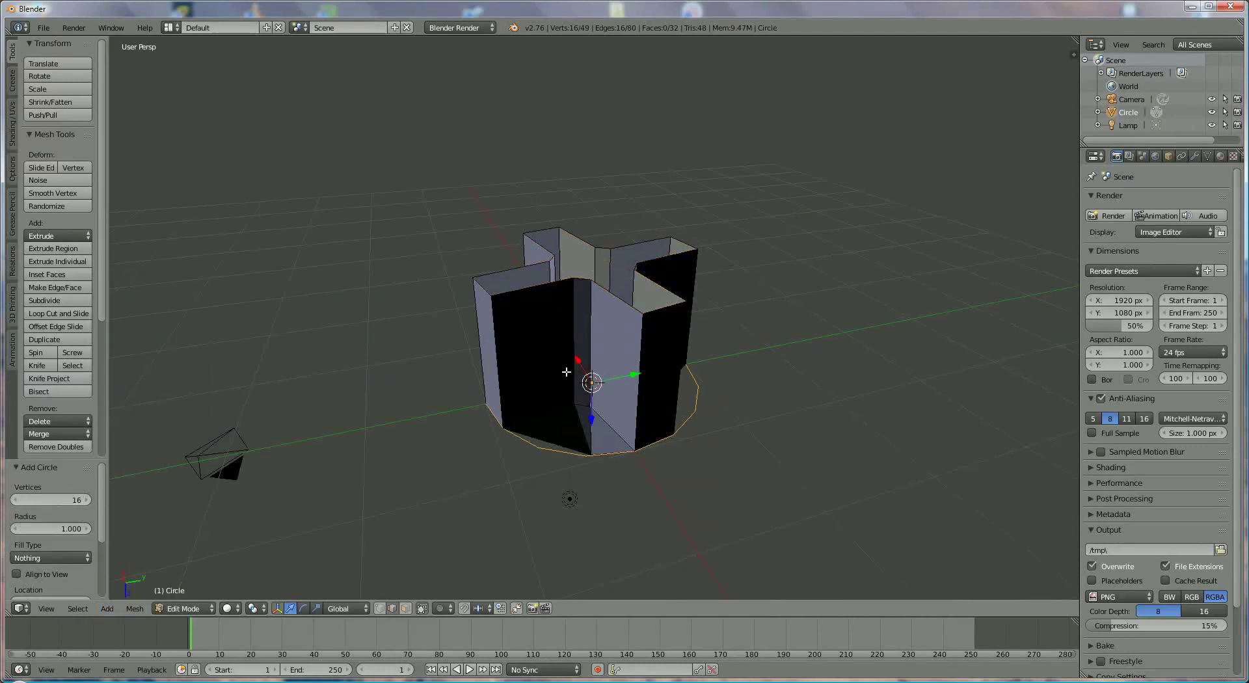
{"action": "left_click_drag", "start_coordinate": [595, 424], "coordinate": [600, 257]}
Step: Fill a face between one cross arm's open end edge and the matching edge of the new circle
{"action": "middle_click_drag", "start_coordinate": [600, 256], "coordinate": [575, 398]}
{"action": "middle_click_drag", "start_coordinate": [516, 432], "coordinate": [510, 446]}
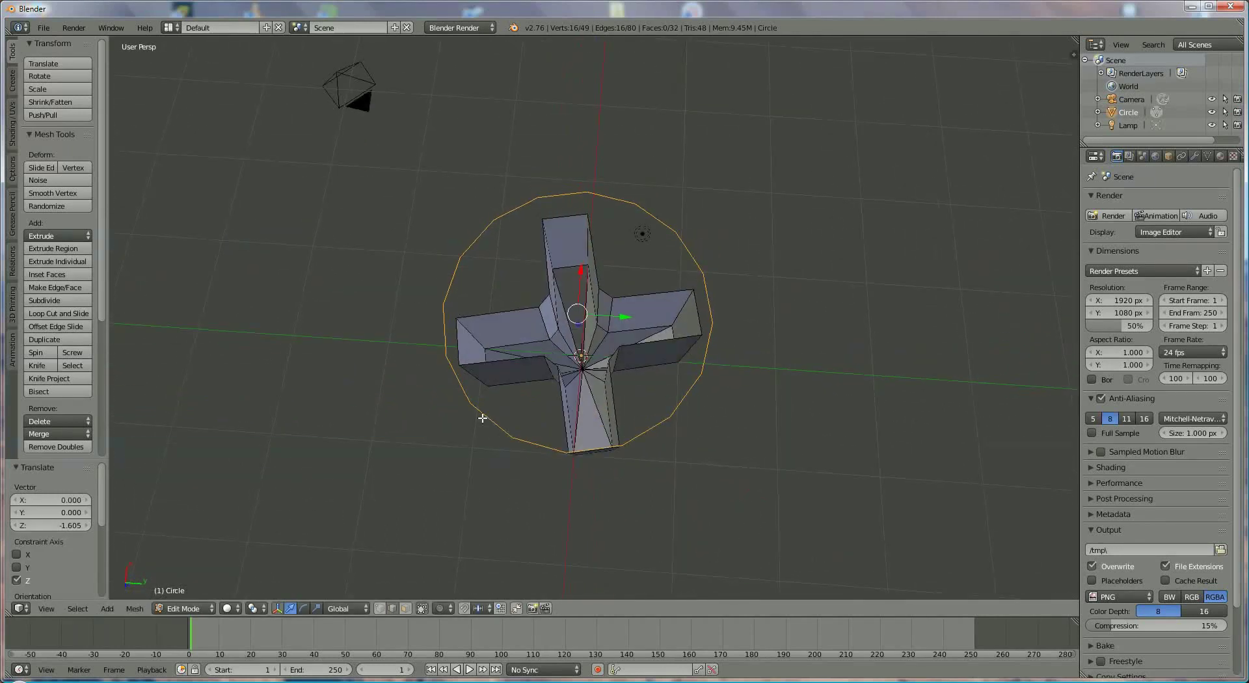
{"action": "scroll", "coordinate": [480, 416], "scroll_direction": "up", "scroll_amount": 2}
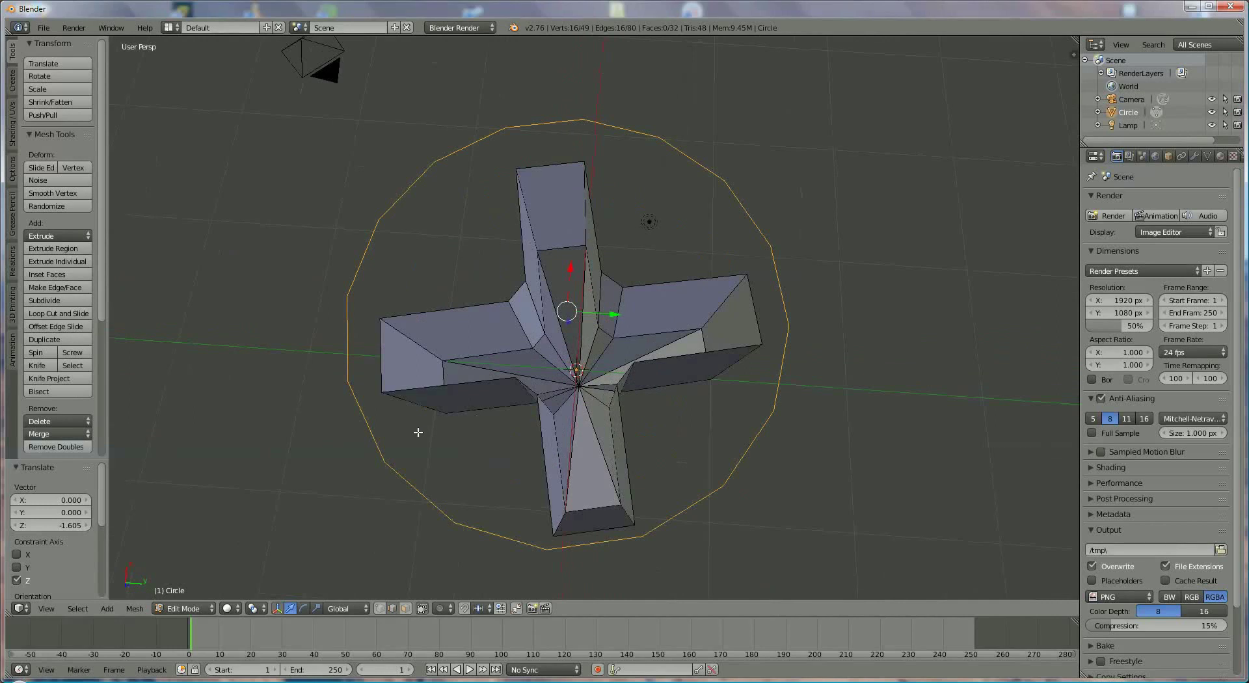
{"action": "left_click", "coordinate": [392, 609]}
{"action": "right_click", "coordinate": [377, 341]}
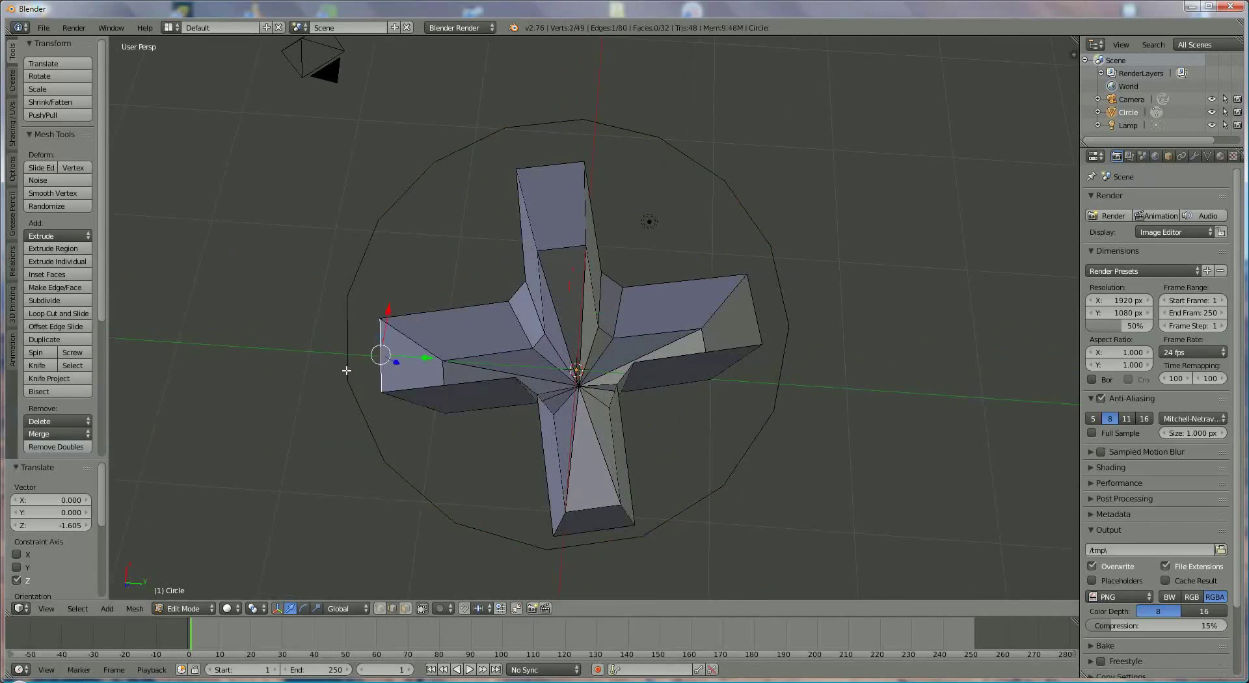
{"action": "right_click", "coordinate": [348, 335], "text": "shift"}
{"action": "key", "text": "f"}
Step: Fill a face between the next circle edge and the same arm's side edge
{"action": "middle_click_drag", "start_coordinate": [415, 432], "coordinate": [492, 355]}
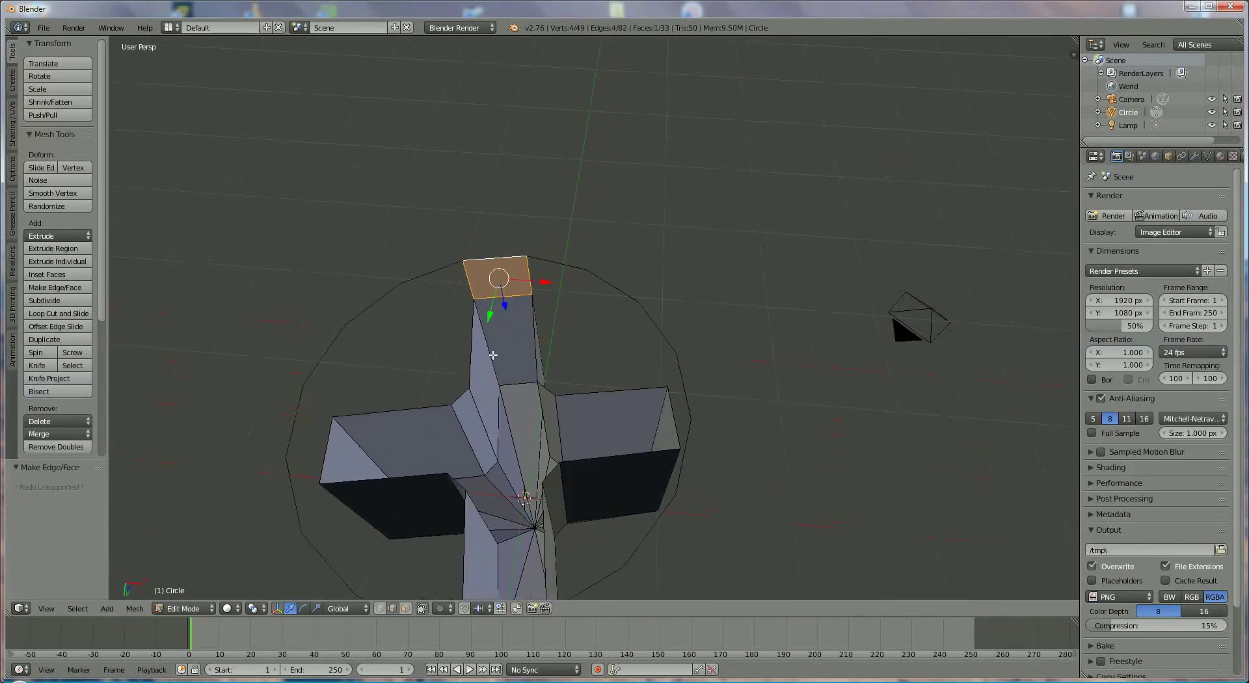
{"action": "right_click", "coordinate": [559, 265]}
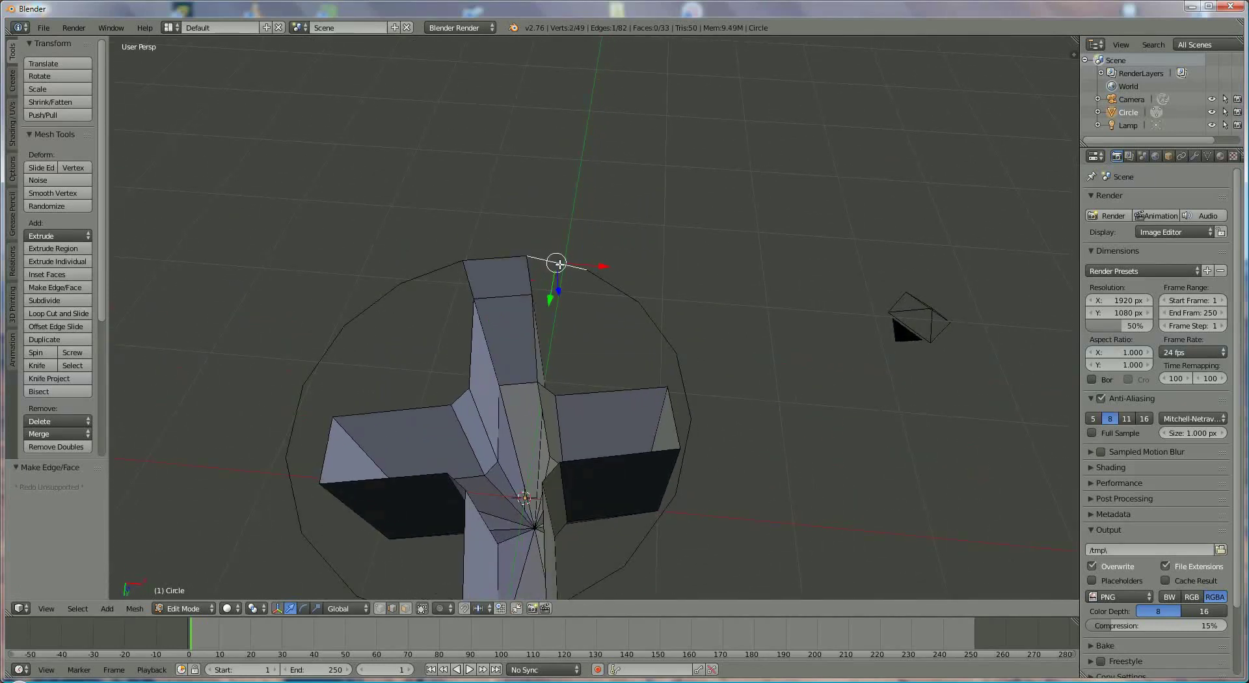
{"action": "right_click", "coordinate": [550, 306], "text": "shift"}
{"action": "right_click", "coordinate": [535, 328], "text": "shift"}
{"action": "key", "text": "f"}
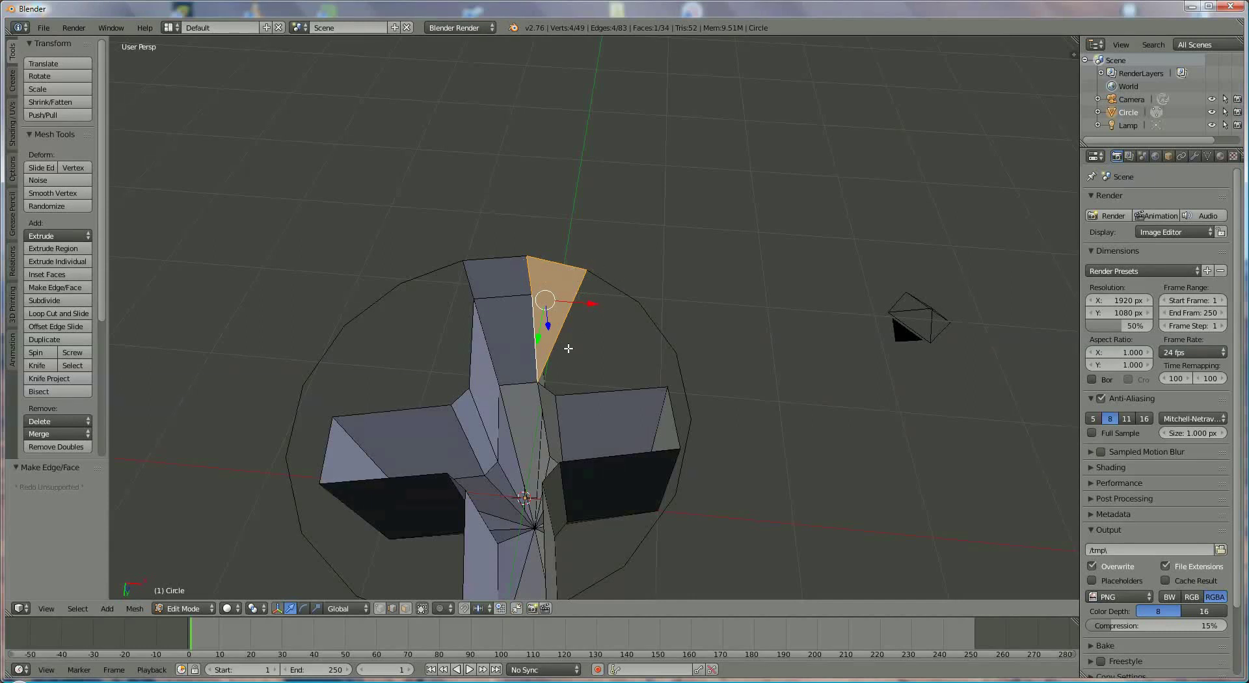
Step: Fill a face between the following circle edge and the short inner-corner edge between two arms
{"action": "right_click", "coordinate": [608, 286]}
{"action": "middle_click_drag", "start_coordinate": [623, 364], "coordinate": [684, 339]}
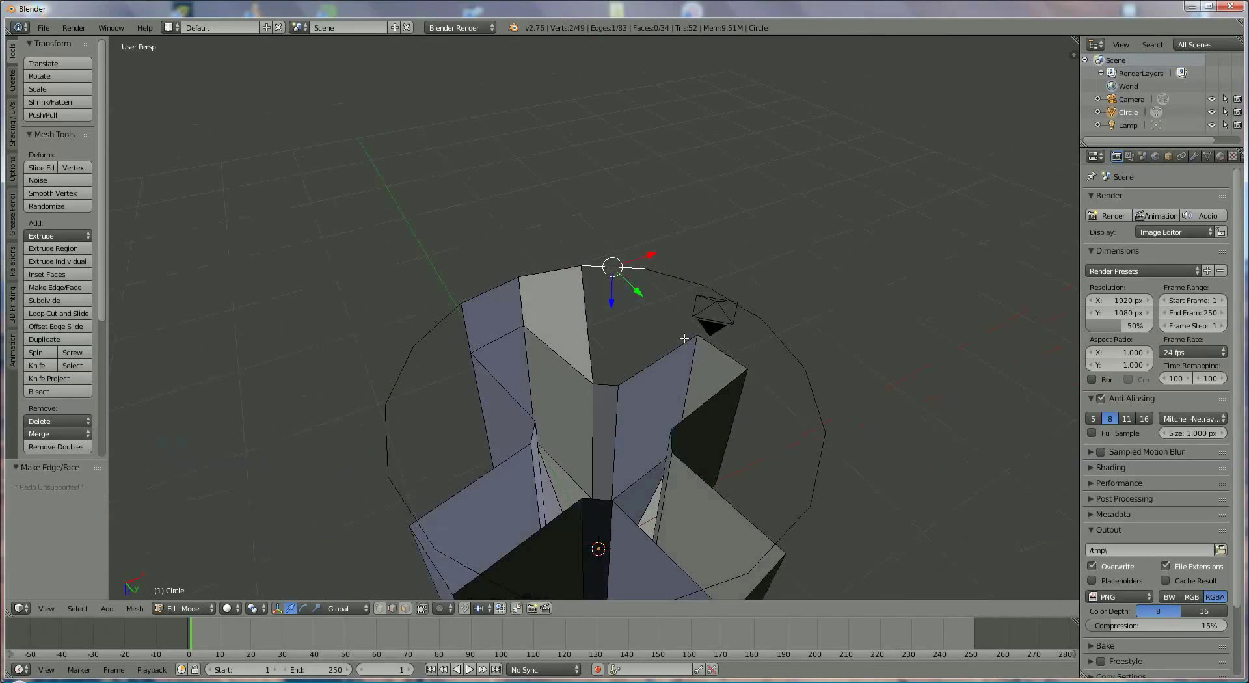
{"action": "right_click", "coordinate": [587, 296], "text": "shift"}
{"action": "right_click", "coordinate": [612, 384], "text": "shift"}
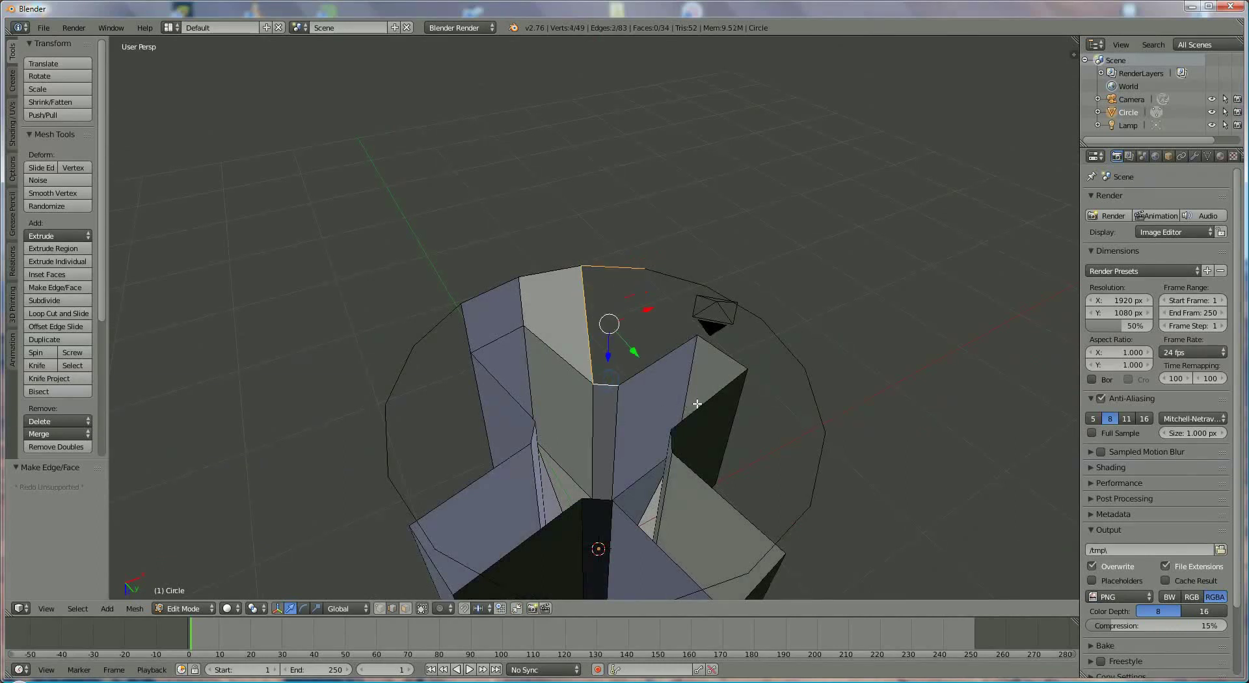
{"action": "key", "text": "f"}
Step: Fill two faces joining the next two circle edges to the second cross arm's near side edge and open end edge
{"action": "right_click", "coordinate": [670, 273]}
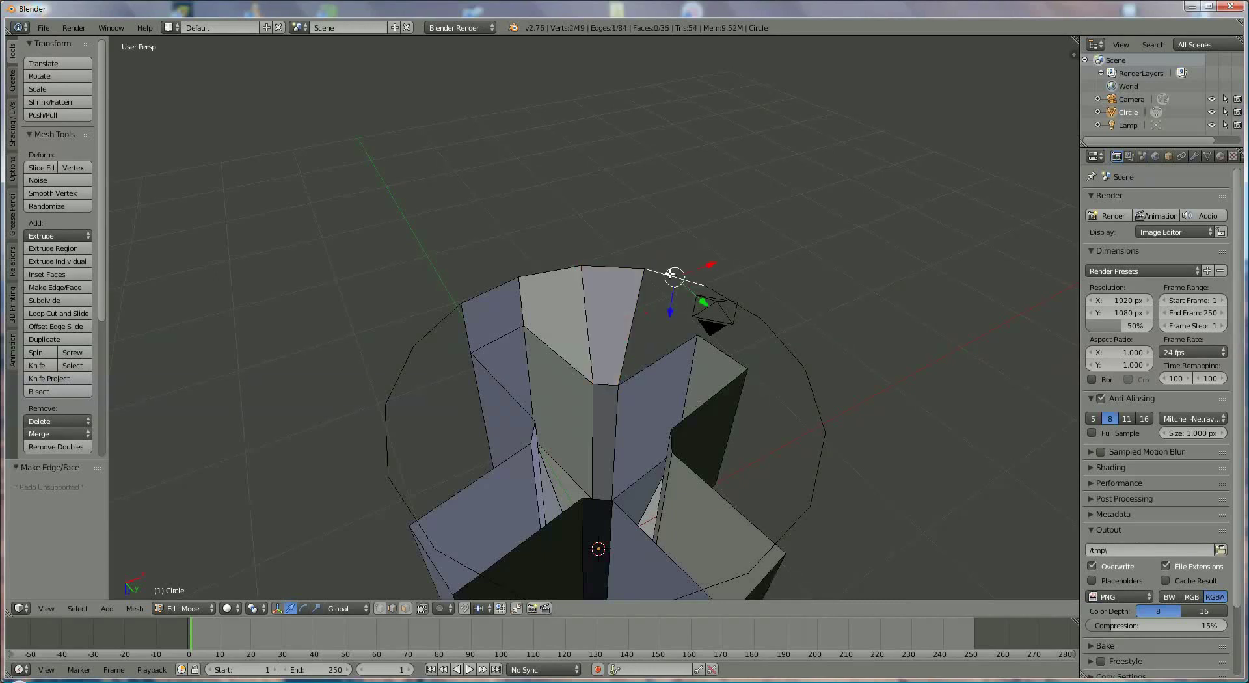
{"action": "right_click", "coordinate": [637, 309], "text": "shift"}
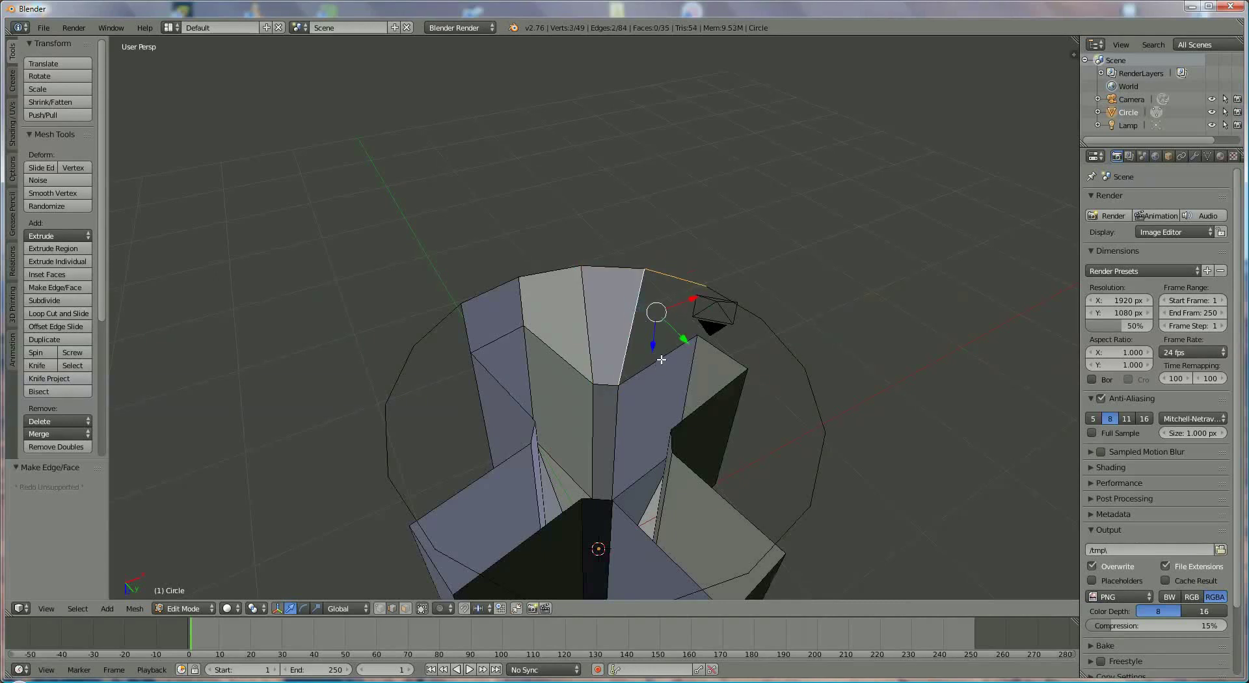
{"action": "right_click", "coordinate": [661, 360], "text": "shift"}
{"action": "key", "text": "f"}
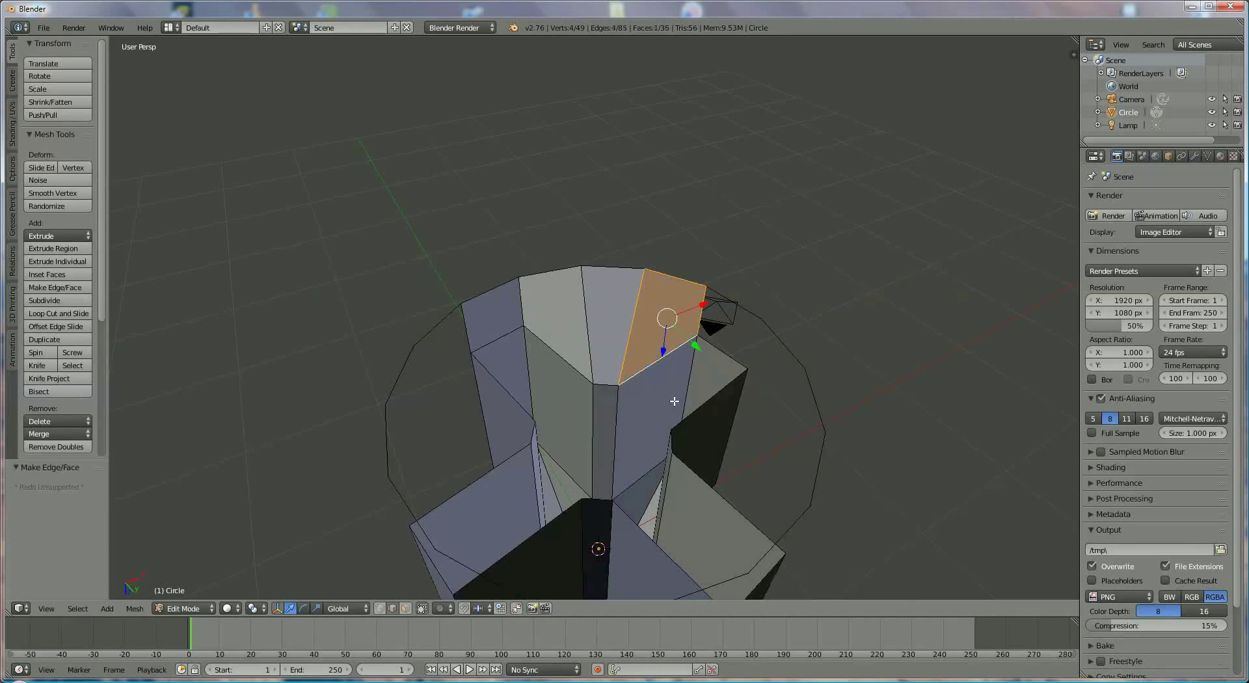
{"action": "right_click", "coordinate": [733, 350], "text": "alt"}
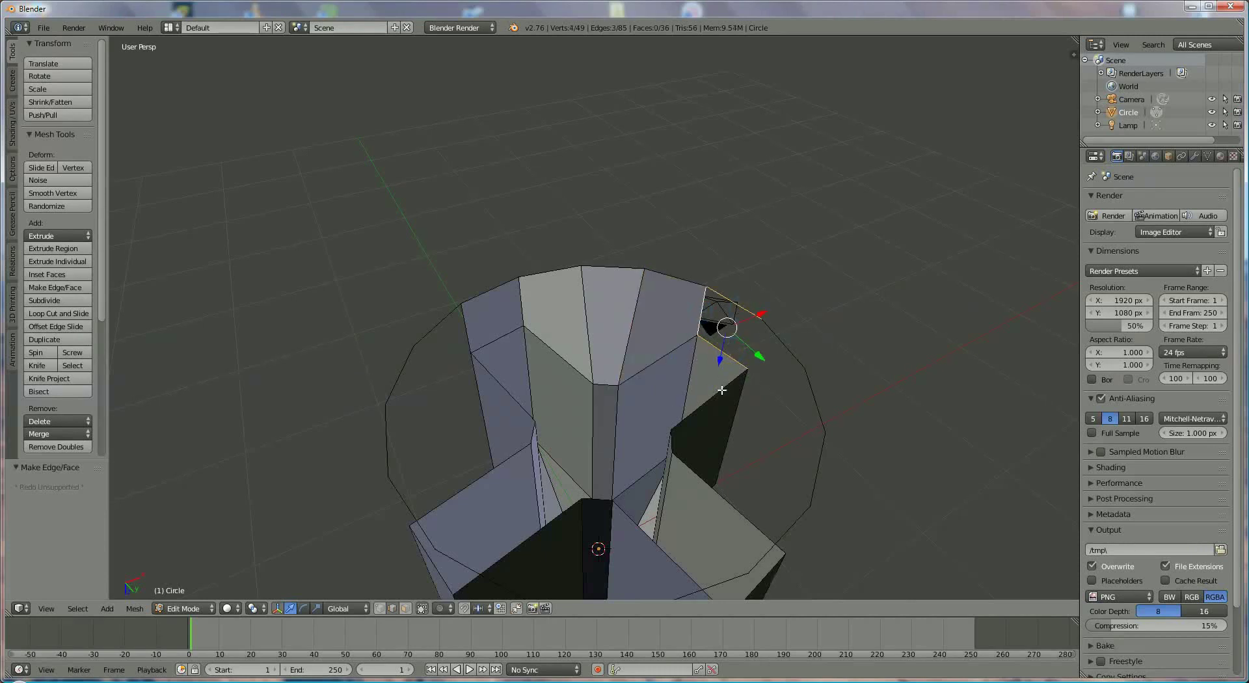
{"action": "key", "text": "f"}
Step: Fill faces from the circle to the second arm's far side edge and to the short inner-corner edge beyond it
{"action": "right_click", "coordinate": [787, 350], "text": "alt"}
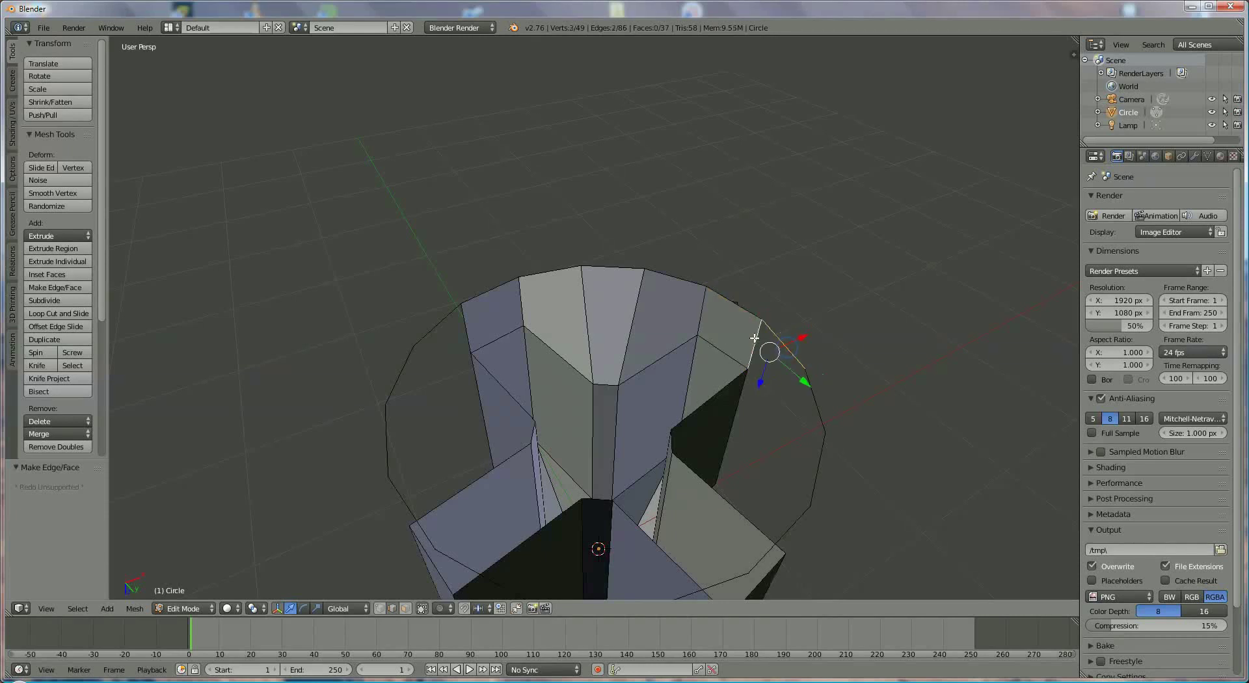
{"action": "right_click", "coordinate": [774, 416], "text": "alt"}
{"action": "key", "text": "f"}
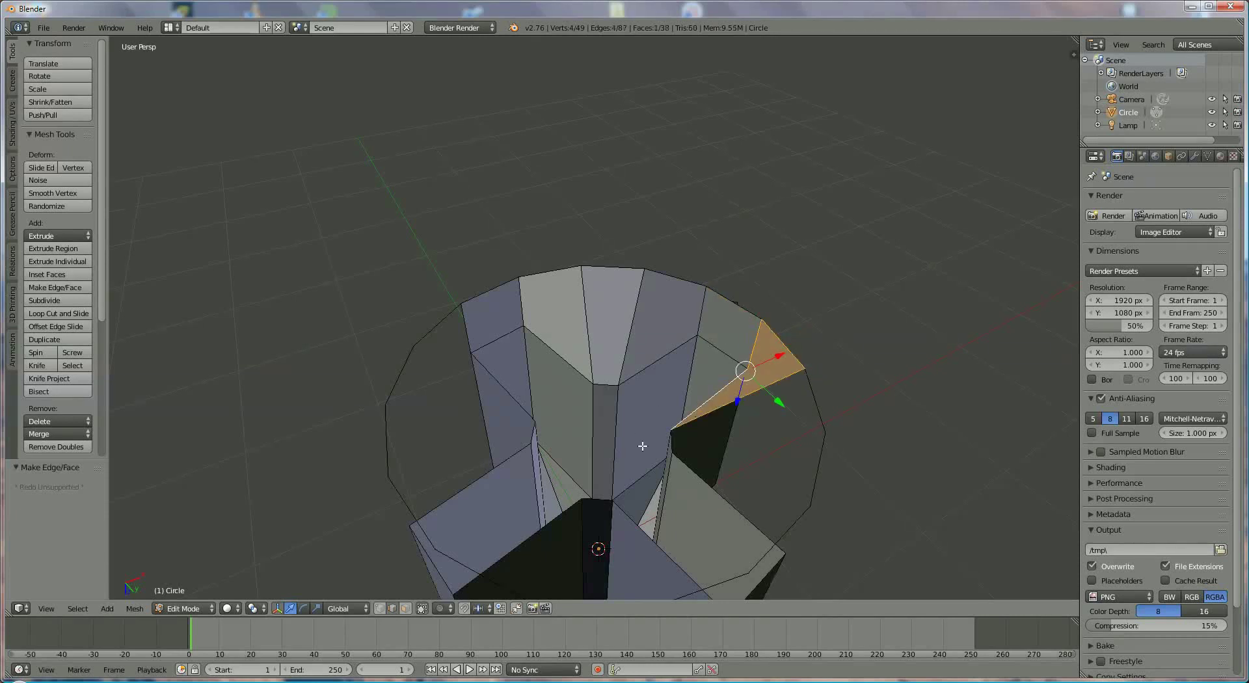
{"action": "middle_click_drag", "start_coordinate": [641, 438], "coordinate": [840, 295]}
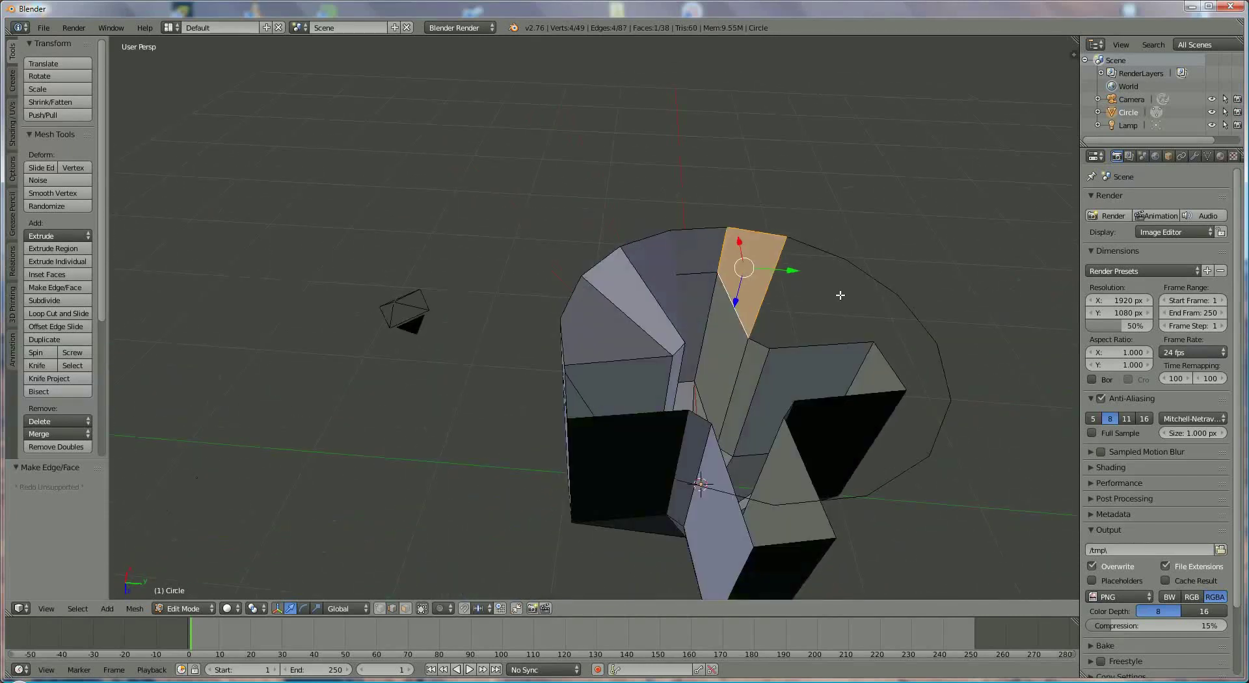
{"action": "right_click", "coordinate": [806, 245]}
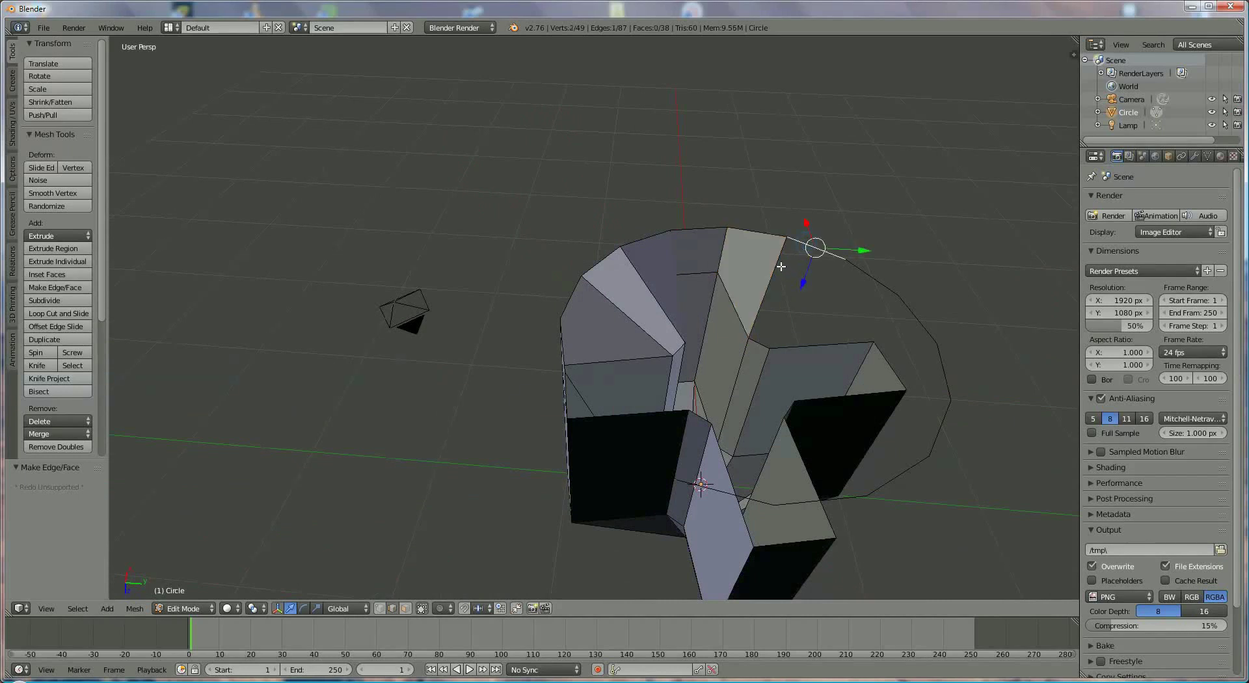
{"action": "right_click", "coordinate": [777, 263], "text": "shift"}
{"action": "right_click", "coordinate": [762, 341], "text": "shift"}
{"action": "key", "text": "f"}
Step: Fill two faces joining the following circle edges to the third arm's near side edge and open end edge
{"action": "right_click", "coordinate": [838, 287]}
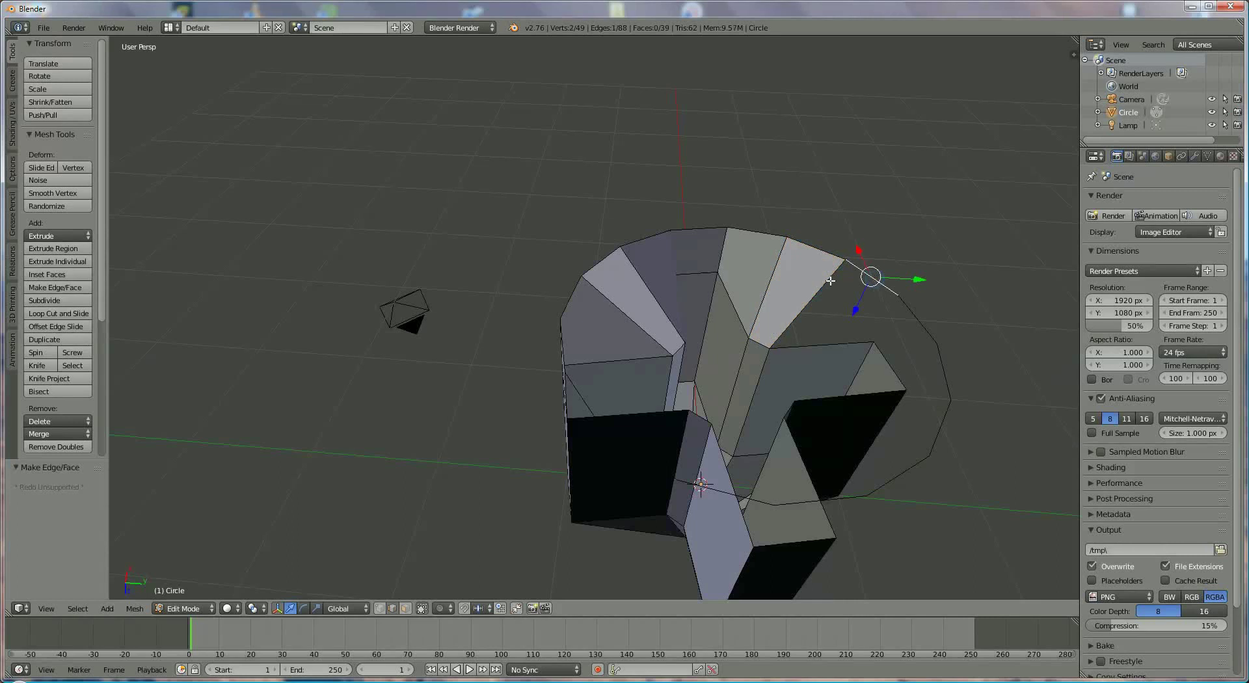
{"action": "right_click", "coordinate": [818, 345], "text": "shift"}
{"action": "key", "text": "f"}
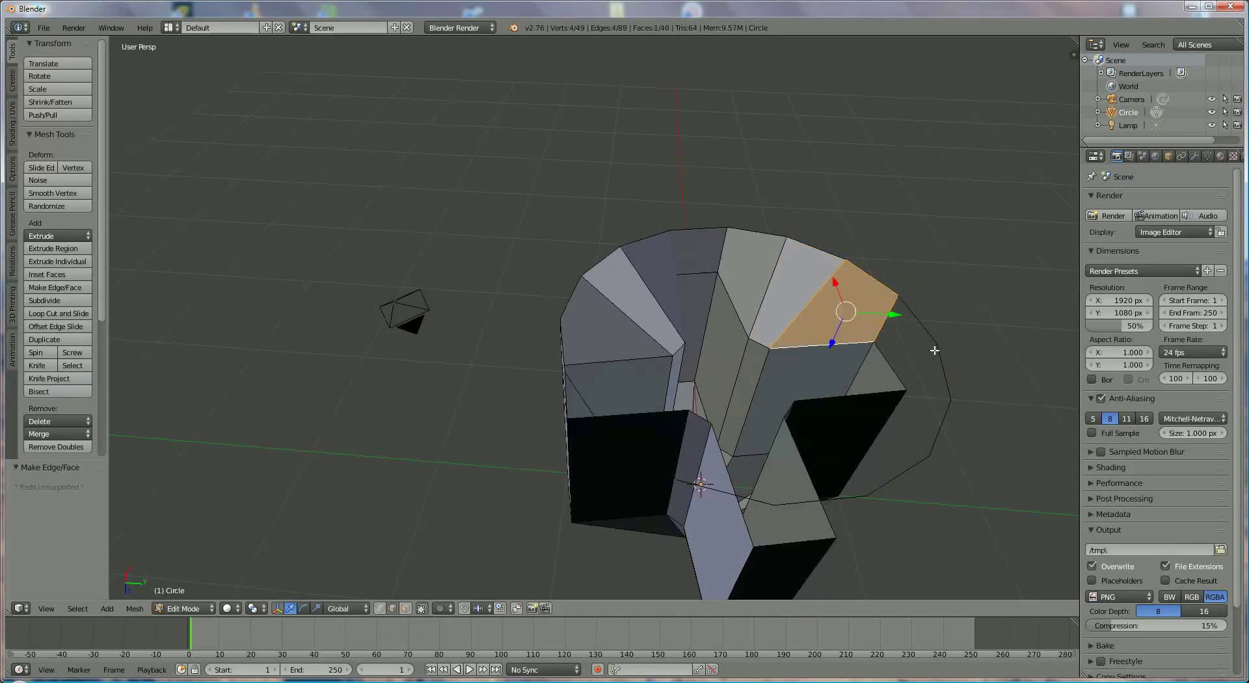
{"action": "right_click", "coordinate": [926, 328]}
{"action": "right_click", "coordinate": [889, 316], "text": "shift"}
{"action": "right_click", "coordinate": [891, 366], "text": "shift"}
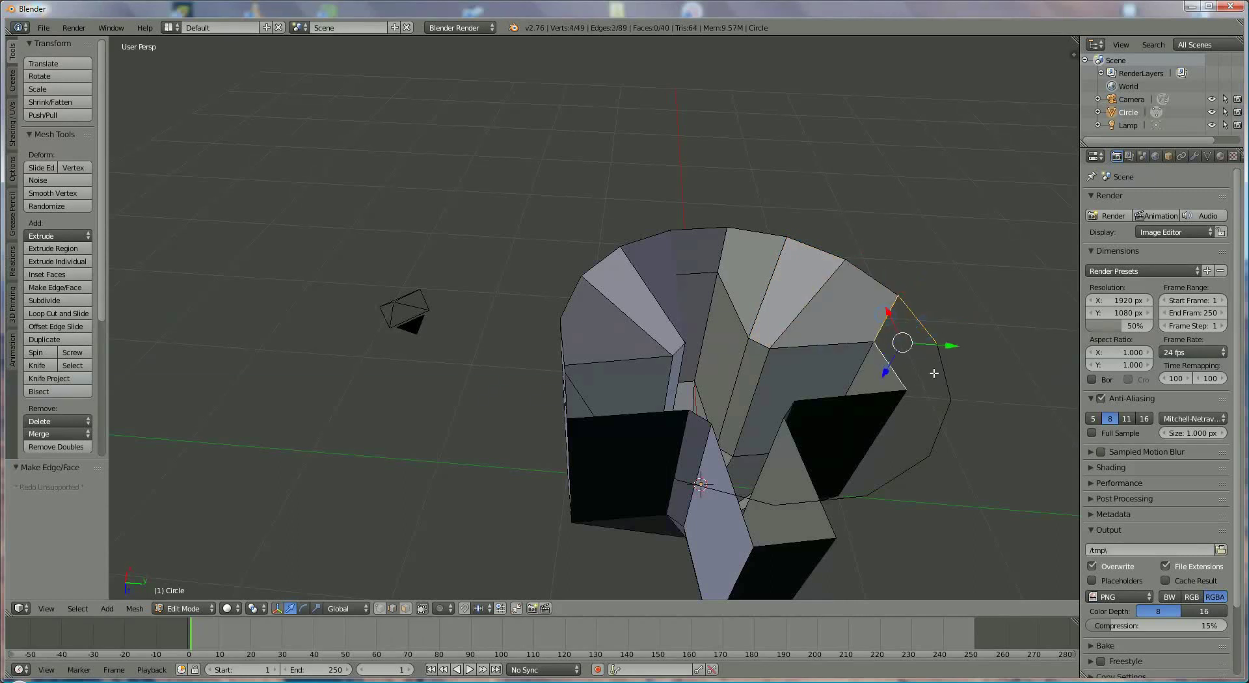
{"action": "key", "text": "f"}
Step: Fill faces from the circle to the third arm's far side edge and to the inner-corner edge before the fourth arm
{"action": "right_click", "coordinate": [925, 364]}
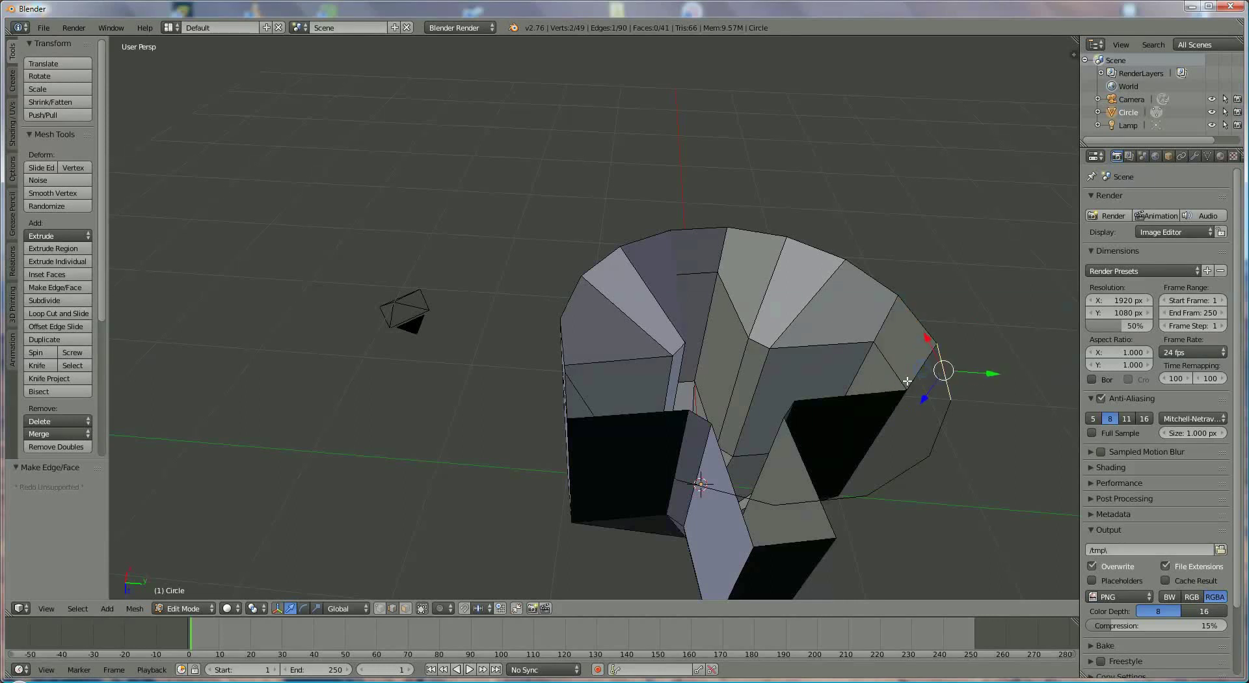
{"action": "right_click", "coordinate": [922, 370], "text": "shift"}
{"action": "key", "text": "f"}
{"action": "middle_click_drag", "start_coordinate": [743, 411], "coordinate": [861, 429]}
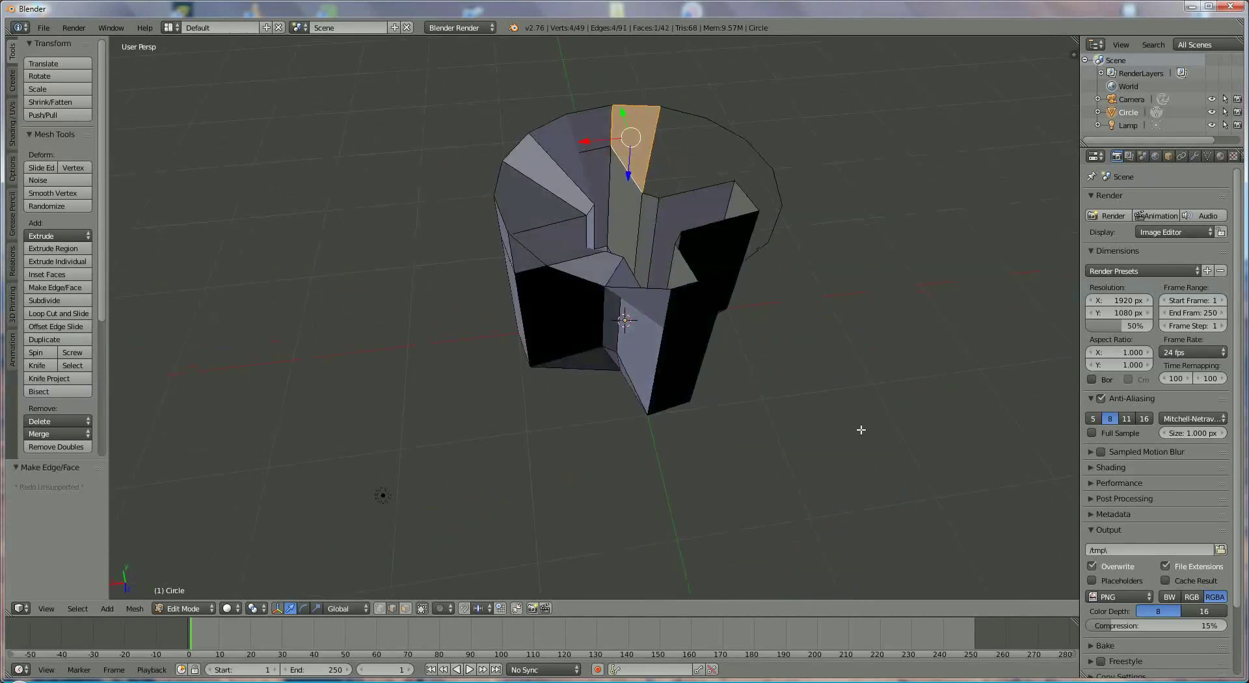
{"action": "right_click", "coordinate": [672, 133]}
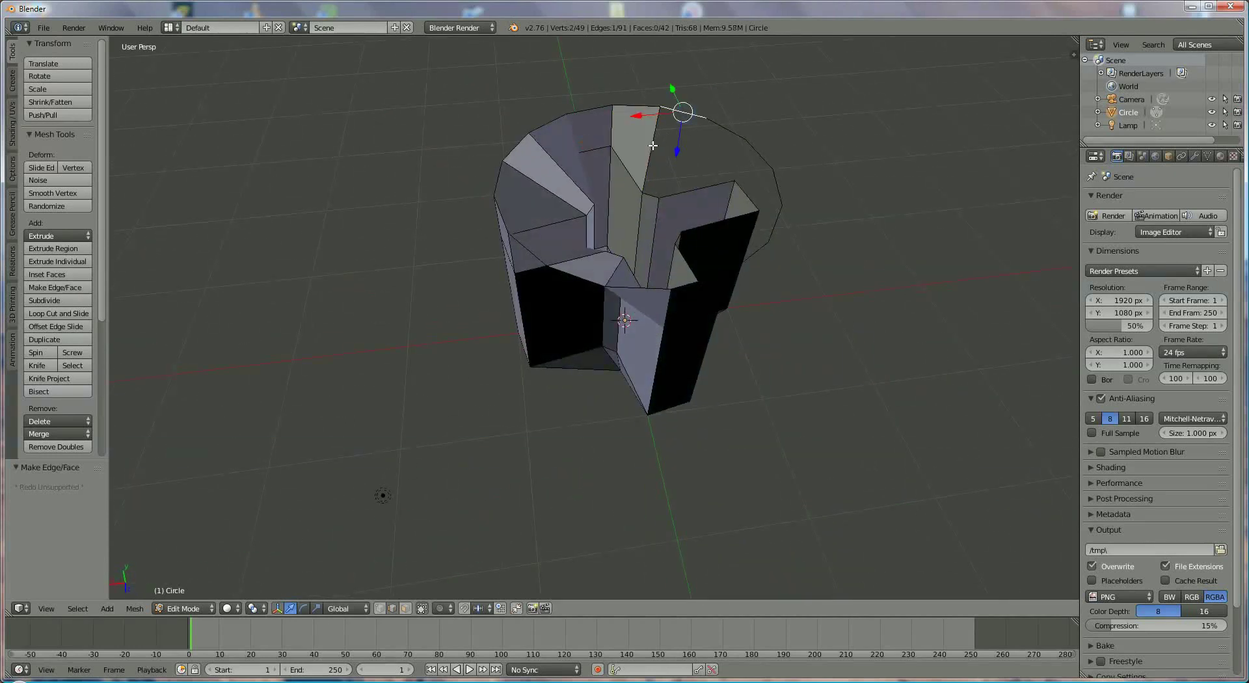
{"action": "right_click", "coordinate": [654, 146], "text": "shift"}
{"action": "right_click", "coordinate": [653, 193], "text": "shift"}
{"action": "key", "text": "f"}
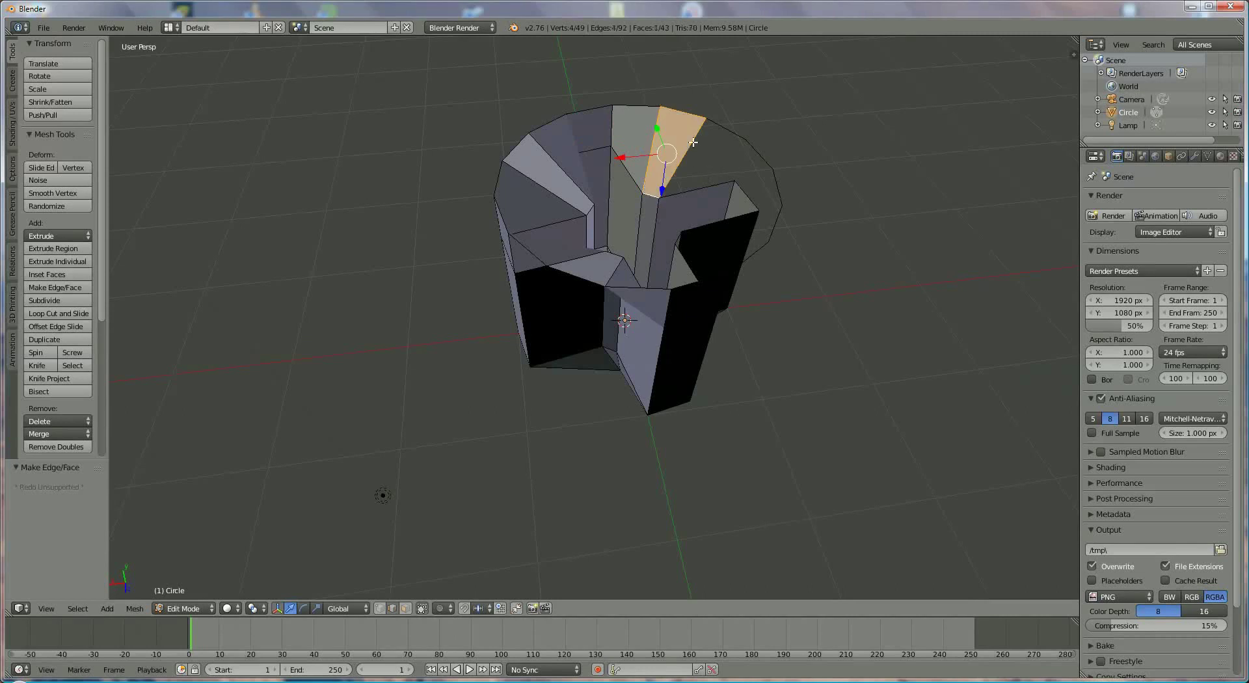
Step: Fill two faces joining the circle to the fourth arm's near side edge and open end edge
{"action": "right_click", "coordinate": [732, 132]}
{"action": "right_click", "coordinate": [696, 188], "text": "shift"}
{"action": "right_click", "coordinate": [717, 191], "text": "shift"}
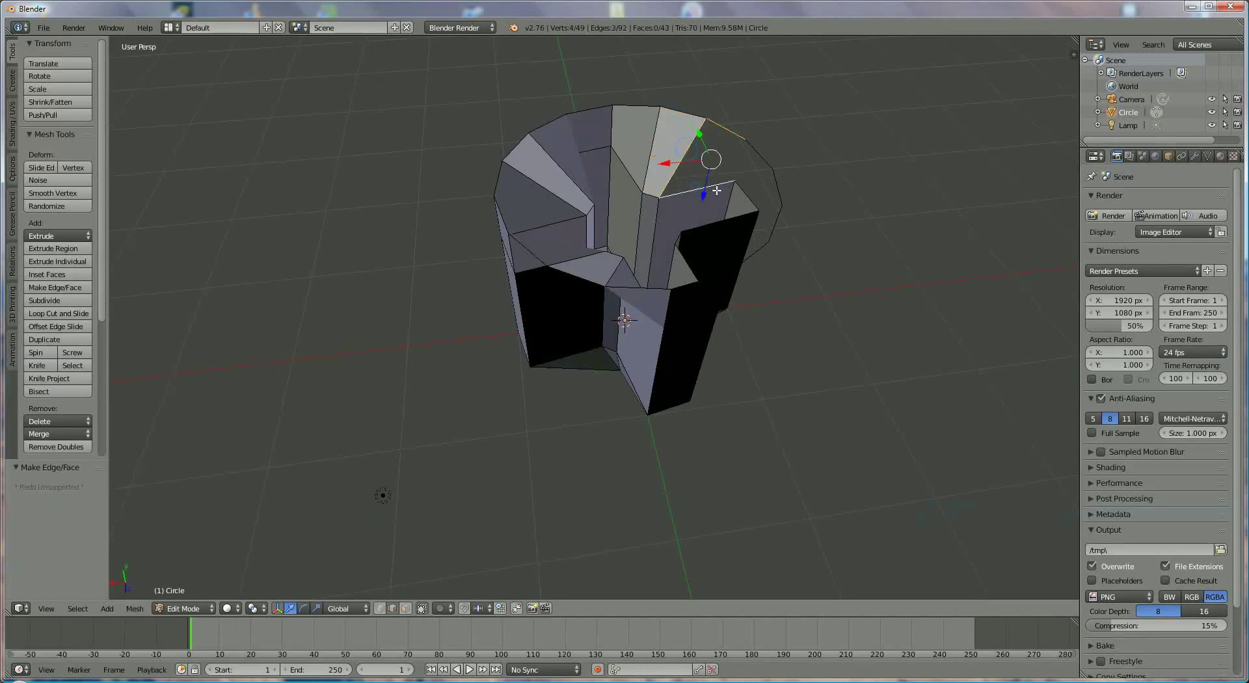
{"action": "key", "text": "f"}
{"action": "right_click", "coordinate": [767, 157]}
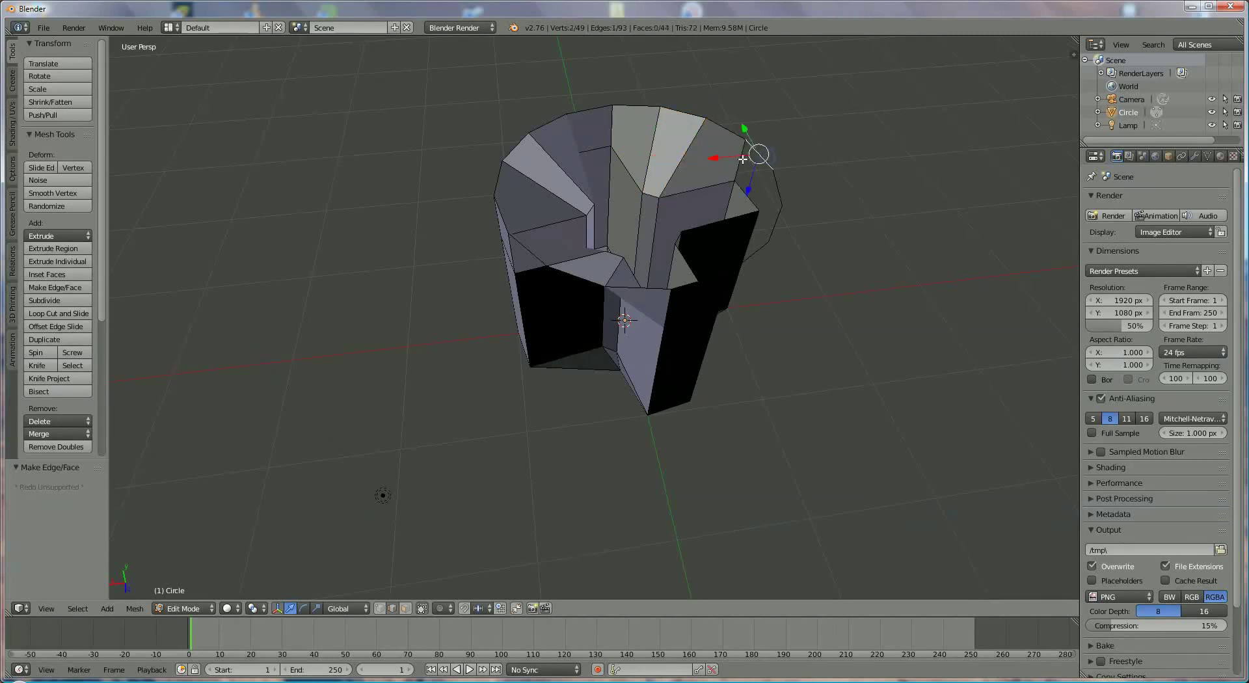
{"action": "right_click", "coordinate": [747, 188], "text": "shift"}
{"action": "right_click", "coordinate": [762, 210], "text": "shift"}
{"action": "key", "text": "f"}
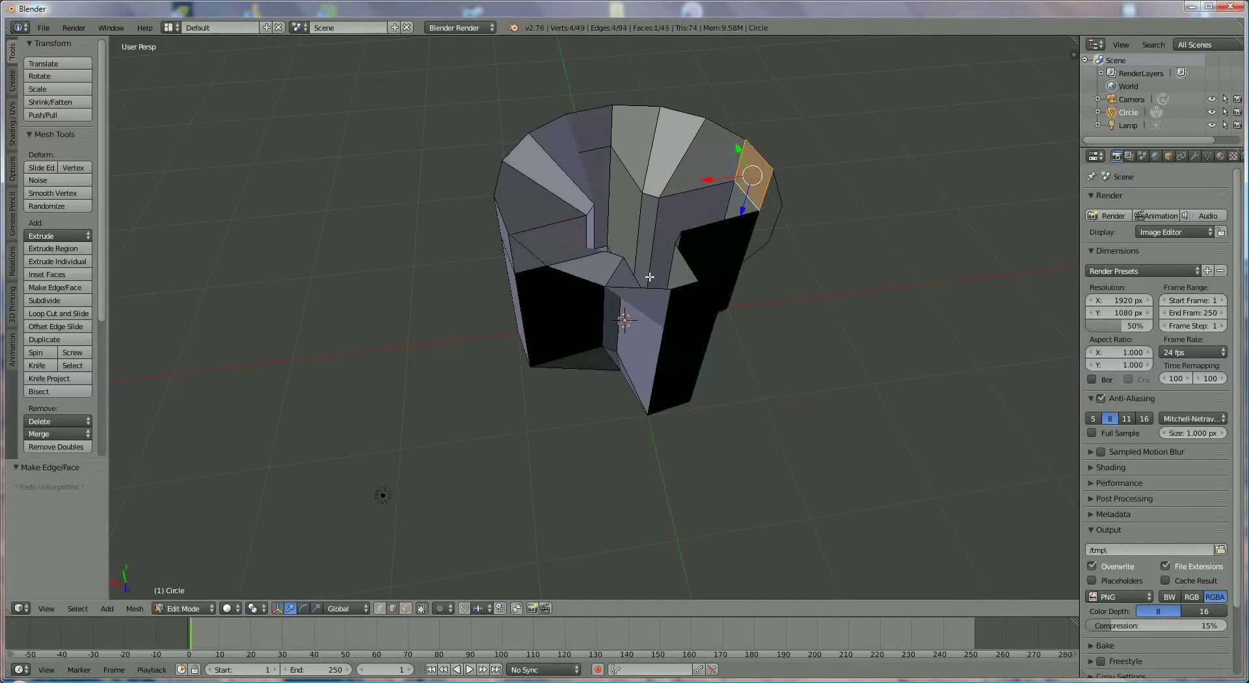
Step: Fill faces from the circle to the fourth arm's far side edge and to the last inner-corner edge
{"action": "middle_click_drag", "start_coordinate": [763, 210], "coordinate": [814, 276]}
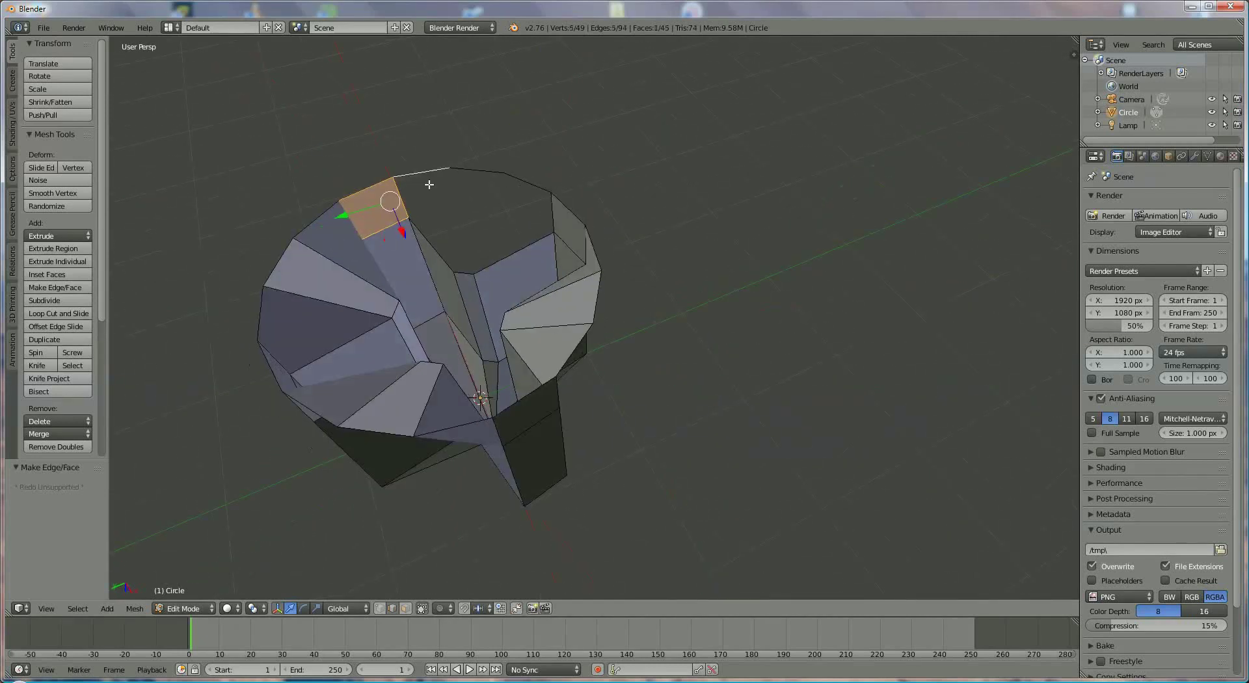
{"action": "right_click", "coordinate": [411, 200]}
{"action": "right_click", "coordinate": [427, 231], "text": "shift"}
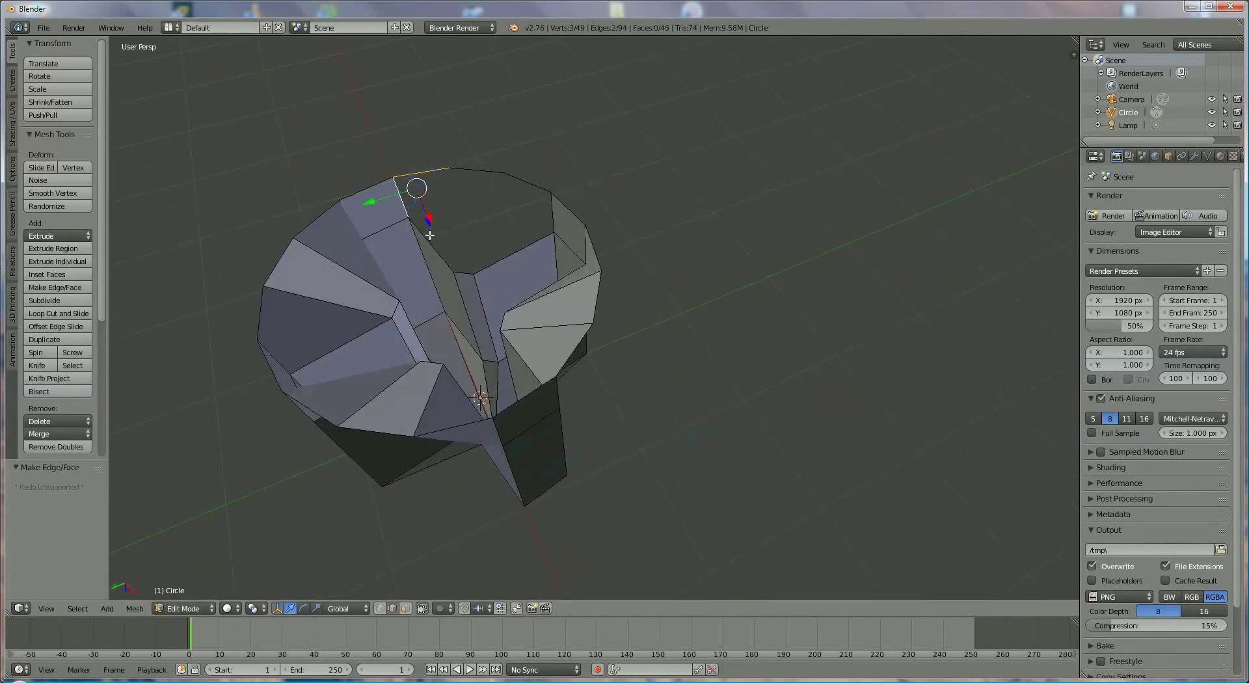
{"action": "right_click", "coordinate": [454, 235], "text": "shift"}
{"action": "key", "text": "f"}
{"action": "right_click", "coordinate": [477, 170]}
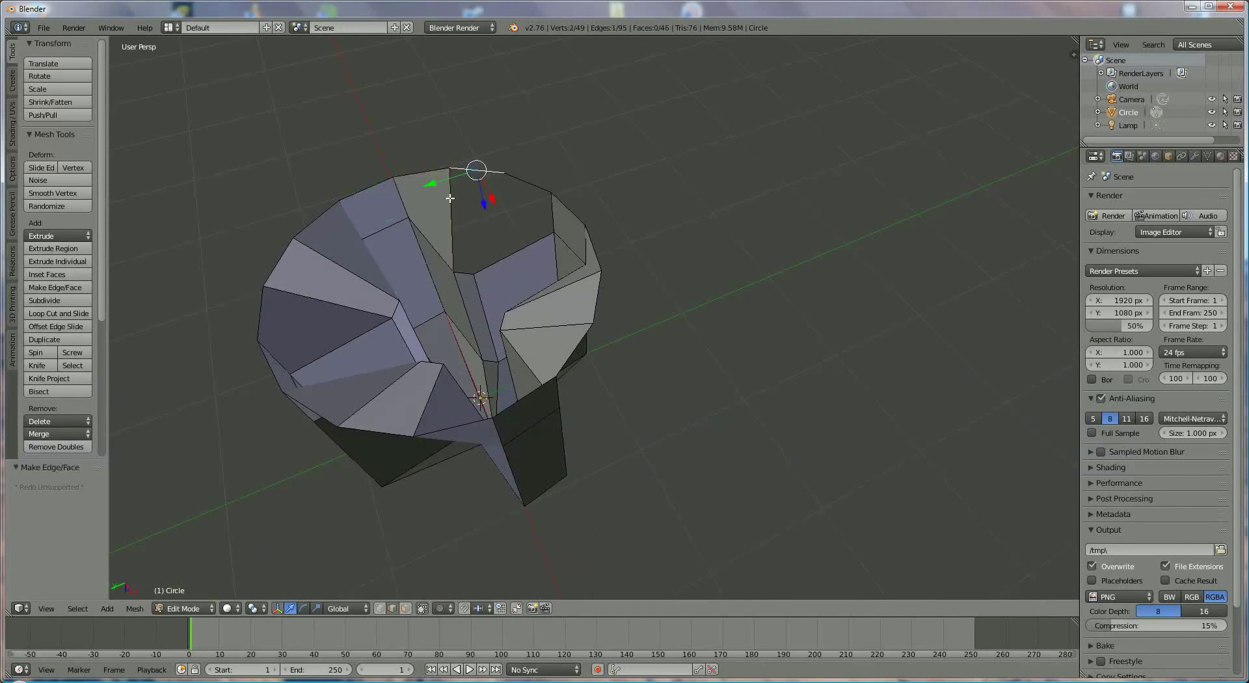
{"action": "right_click", "coordinate": [451, 221], "text": "shift"}
{"action": "right_click", "coordinate": [463, 273], "text": "shift"}
{"action": "key", "text": "f"}
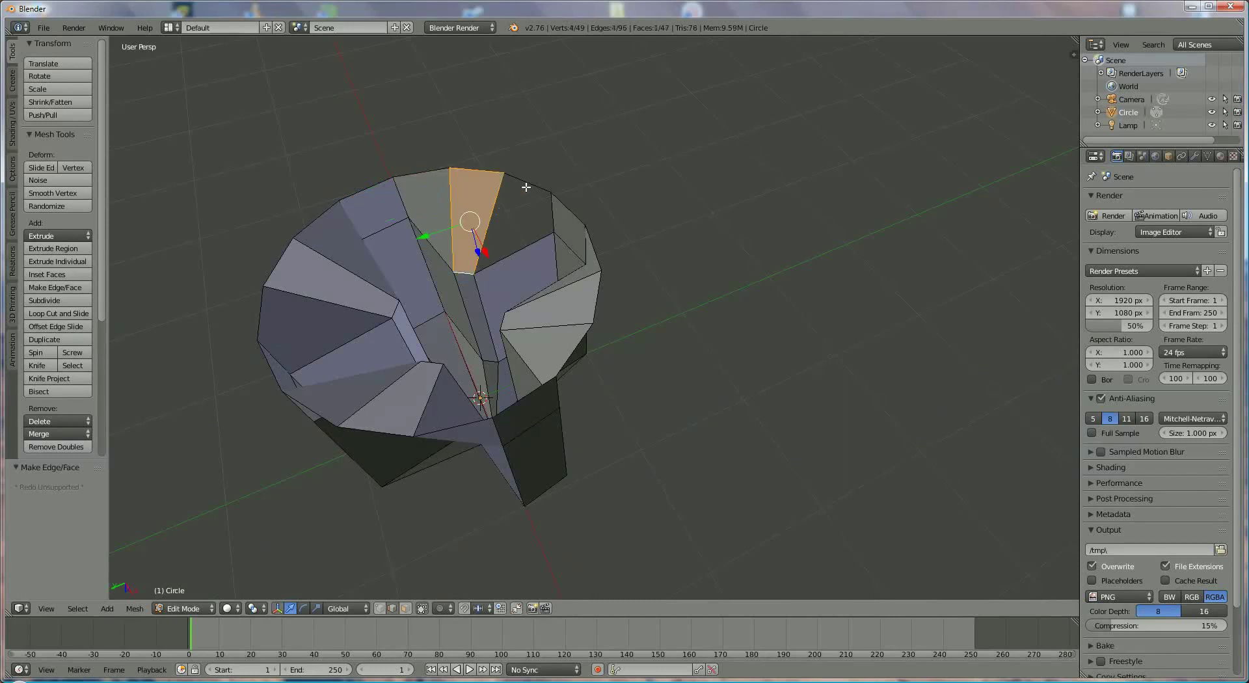
Step: Fill the last gap between the circle and the first arm's remaining side edge to close the ring of faces
{"action": "right_click", "coordinate": [526, 188]}
{"action": "right_click", "coordinate": [506, 256], "text": "shift"}
{"action": "right_click", "coordinate": [553, 215], "text": "shift"}
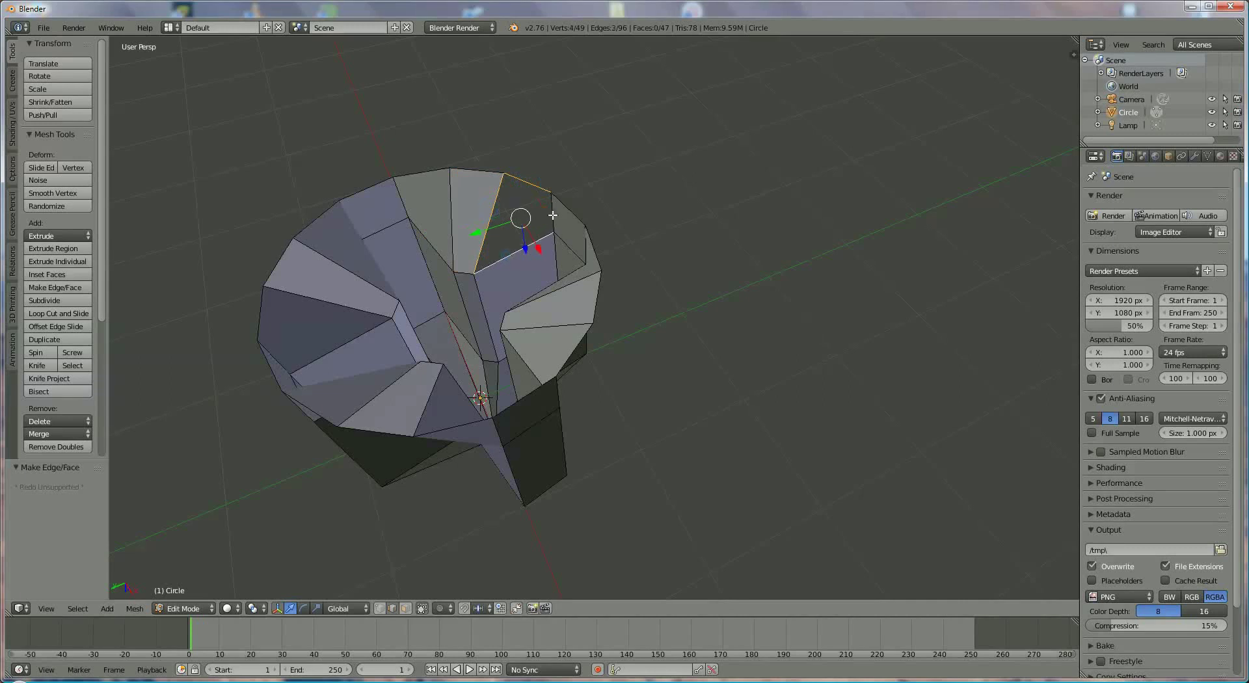
{"action": "key", "text": "f"}
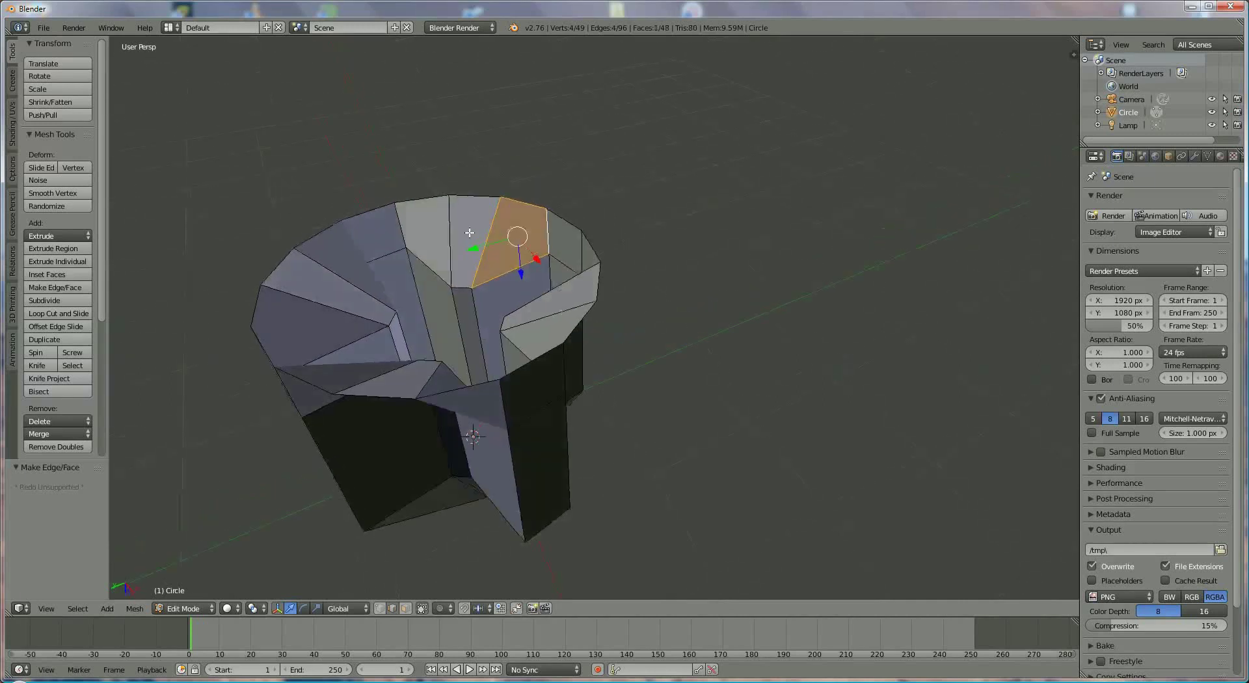
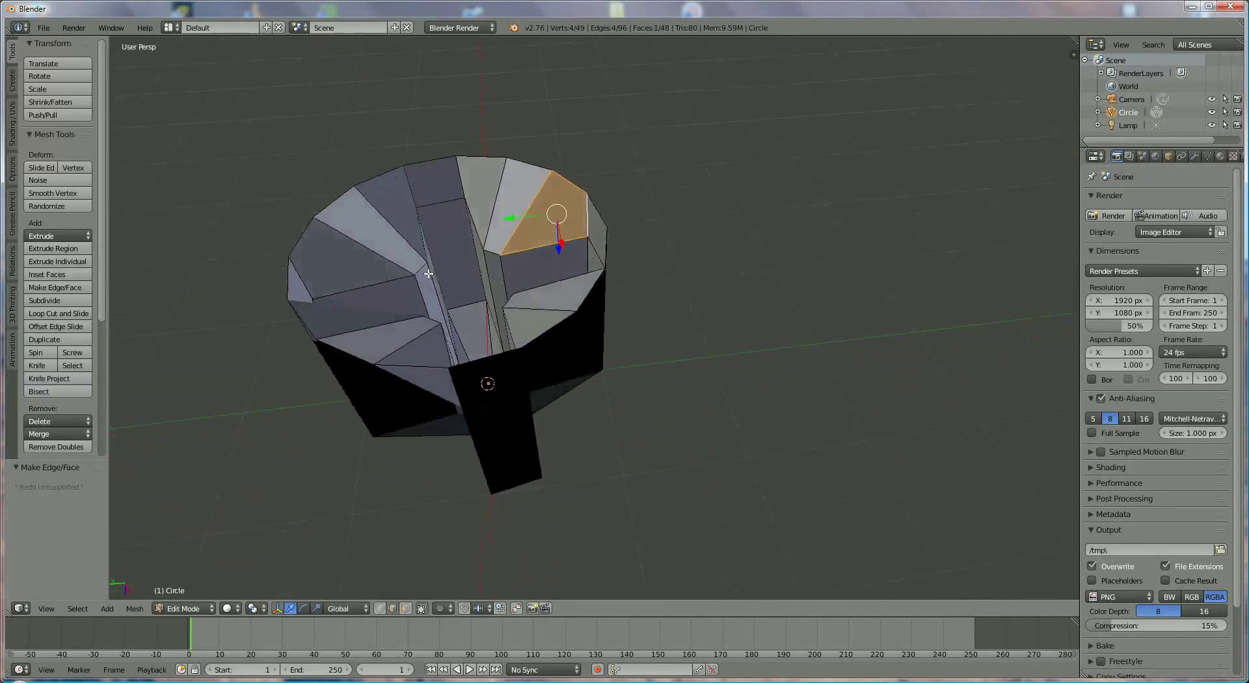
Step: Select the circle's whole outer edge loop and extrude it about -15.583 along Z to form a long shaft
{"action": "right_click", "coordinate": [434, 419]}
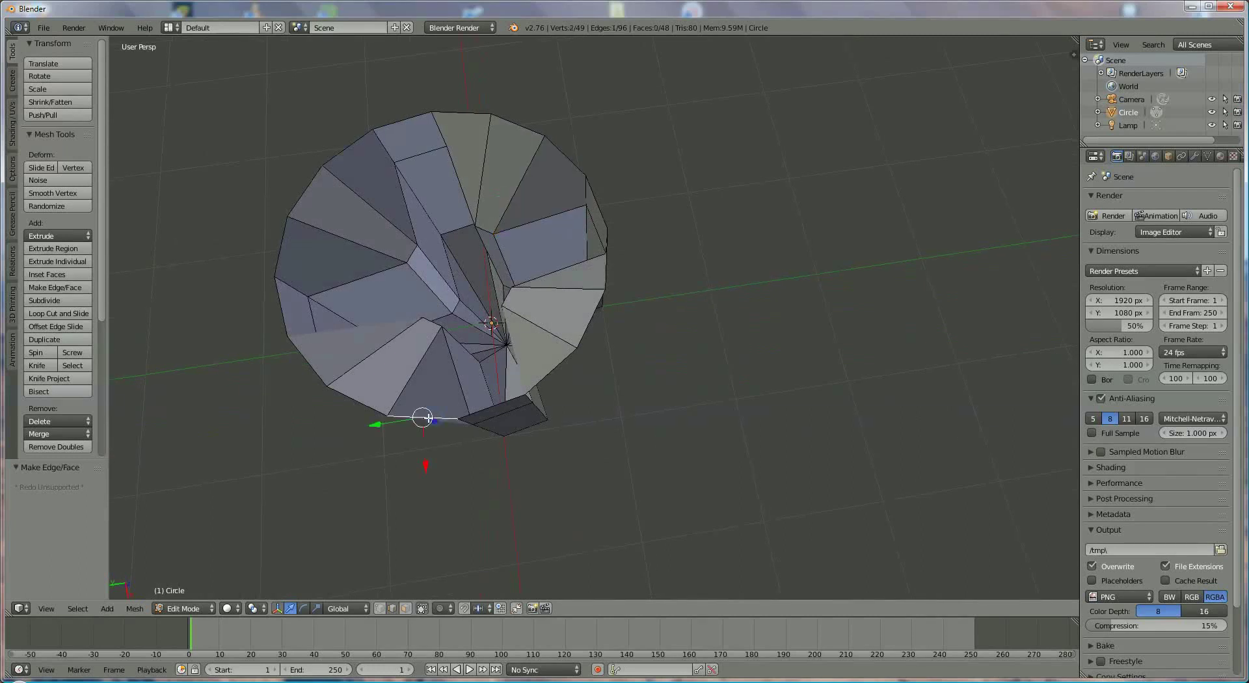
{"action": "right_click", "coordinate": [359, 403], "text": "alt"}
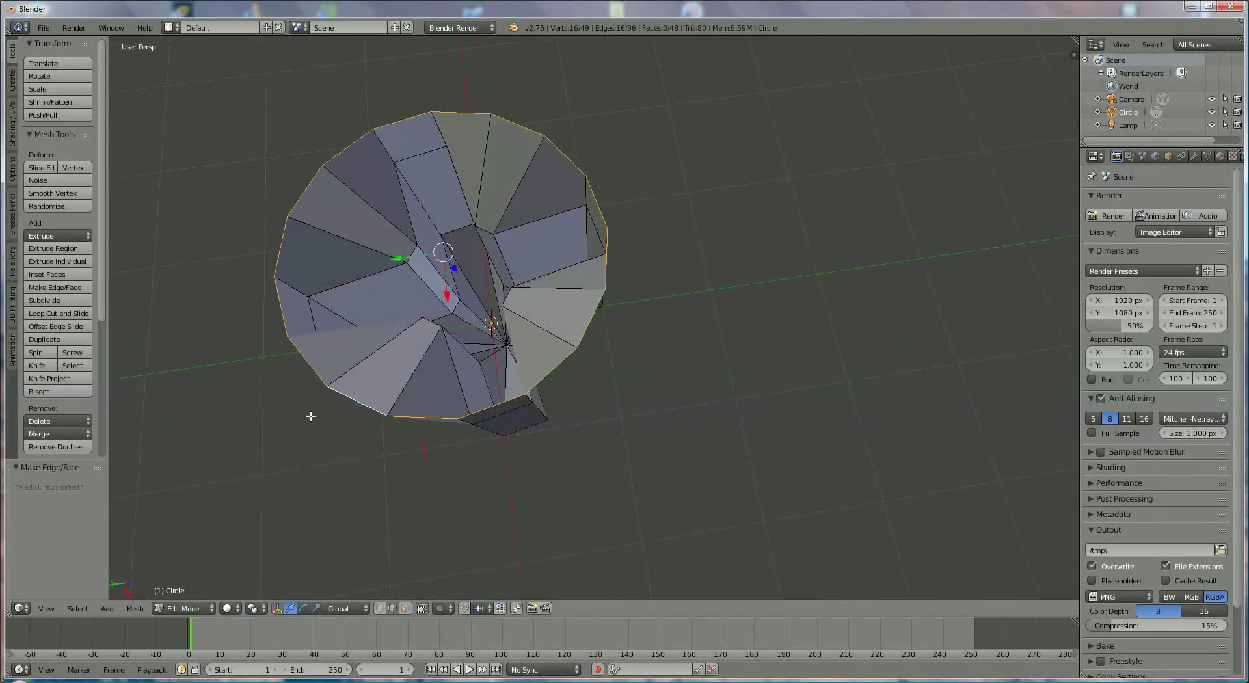
{"action": "middle_click_drag", "start_coordinate": [272, 430], "coordinate": [390, 297]}
{"action": "scroll", "coordinate": [494, 293], "scroll_direction": "down", "scroll_amount": 1}
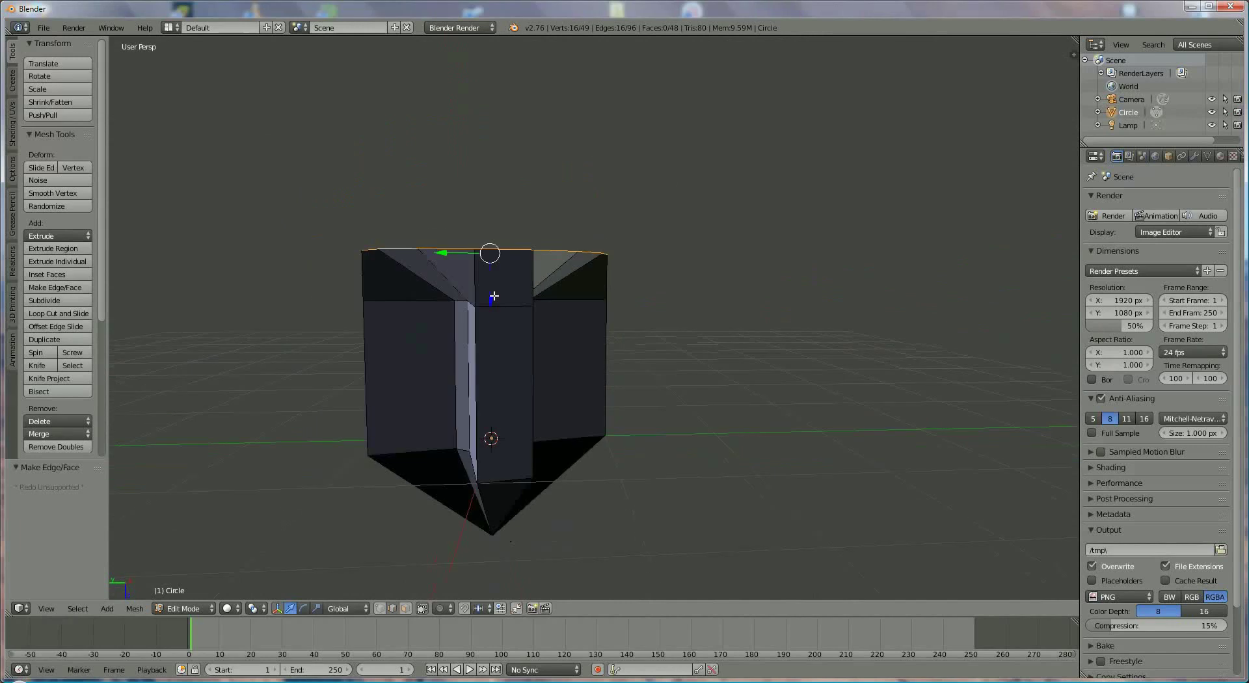
{"action": "scroll", "coordinate": [494, 293], "scroll_direction": "up", "scroll_amount": 5}
{"action": "scroll", "coordinate": [492, 300], "scroll_direction": "down", "scroll_amount": 1}
{"action": "scroll", "coordinate": [490, 305], "scroll_direction": "up", "scroll_amount": 1}
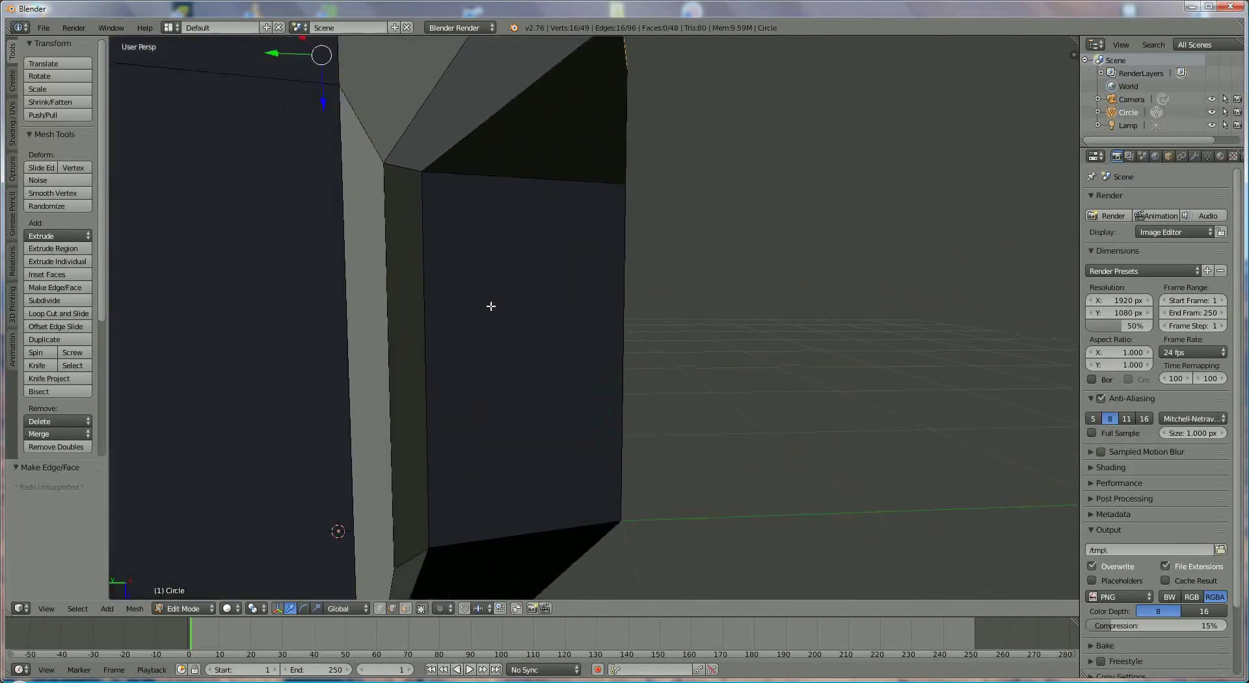
{"action": "scroll", "coordinate": [491, 304], "scroll_direction": "down", "scroll_amount": 6}
{"action": "middle_click_drag", "start_coordinate": [529, 388], "coordinate": [530, 452]}
{"action": "scroll", "coordinate": [524, 427], "scroll_direction": "down", "scroll_amount": 5}
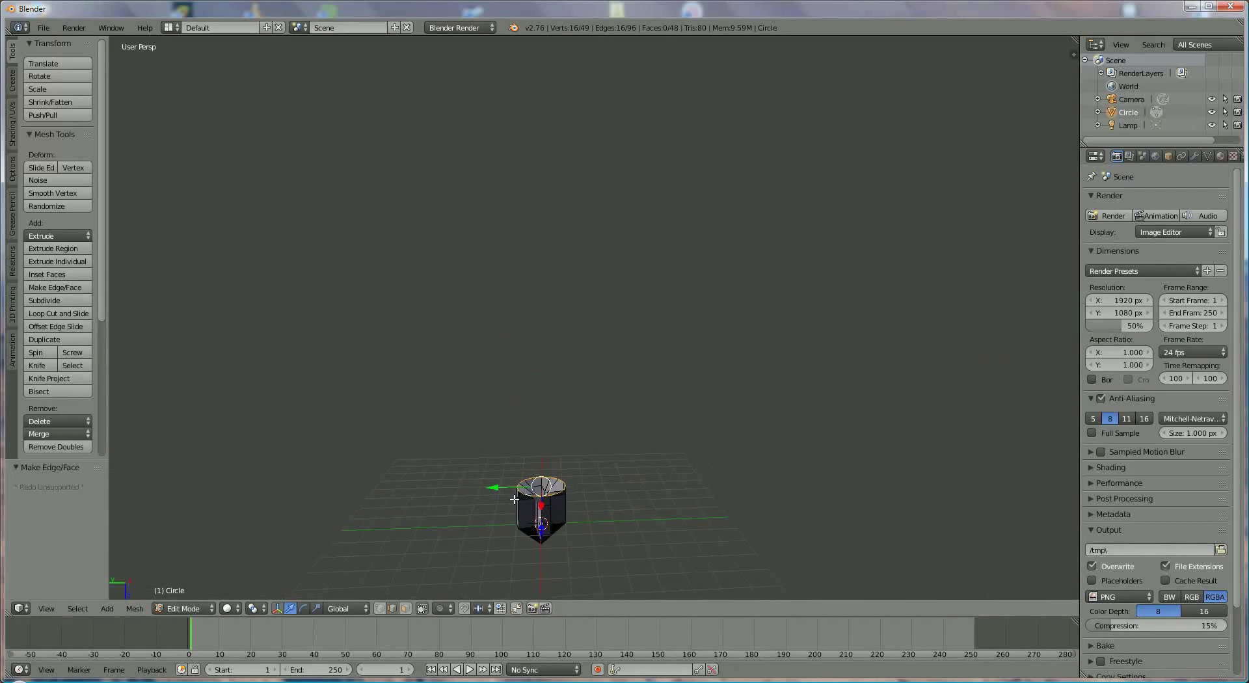
{"action": "key", "text": "e"}
{"action": "key", "text": "z"}
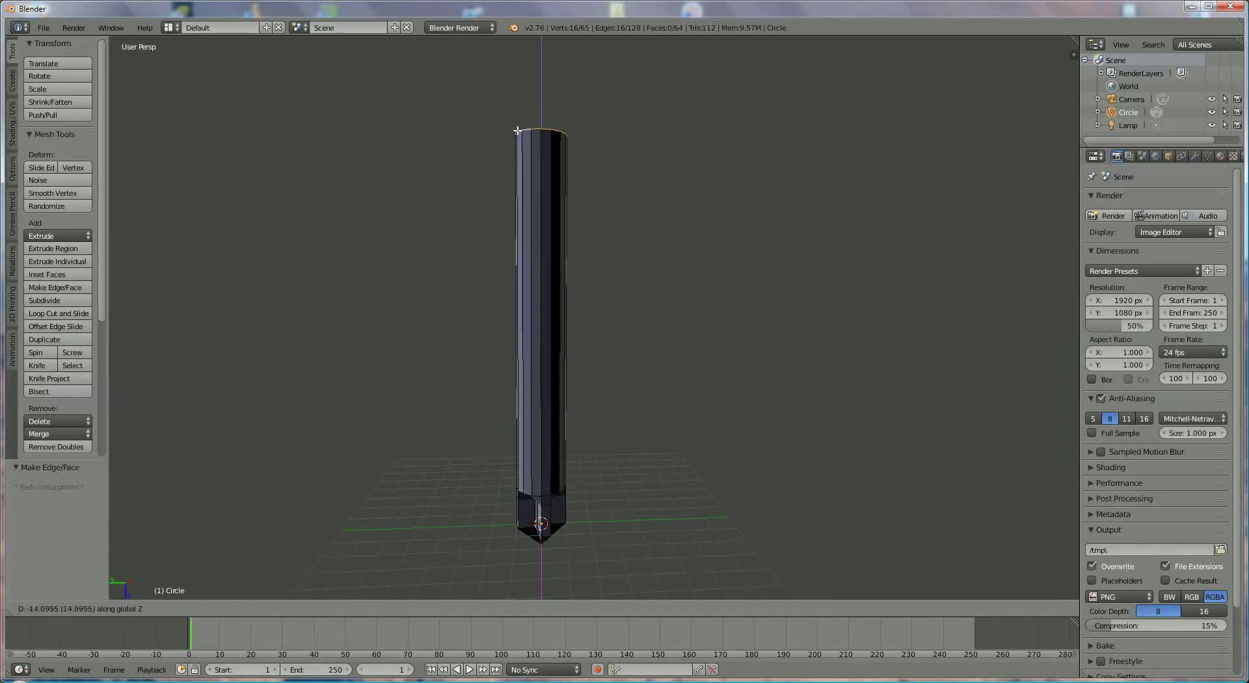
{"action": "left_click", "coordinate": [510, 106]}
Step: Lengthen the shaft by moving its open end loop about -7.424 along Z
{"action": "middle_click_drag", "start_coordinate": [516, 376], "coordinate": [505, 410]}
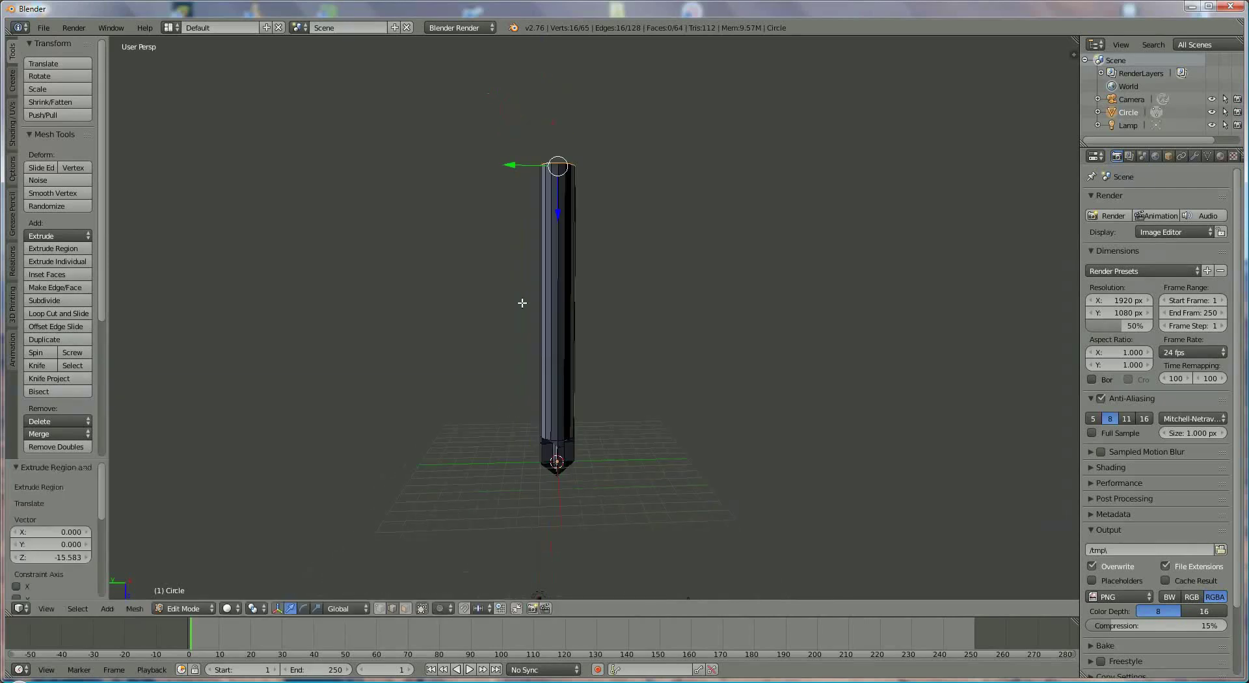
{"action": "middle_click_drag", "start_coordinate": [523, 302], "coordinate": [490, 427]}
{"action": "scroll", "coordinate": [490, 427], "scroll_direction": "down", "scroll_amount": 1}
{"action": "key", "text": "g"}
{"action": "key", "text": "z"}
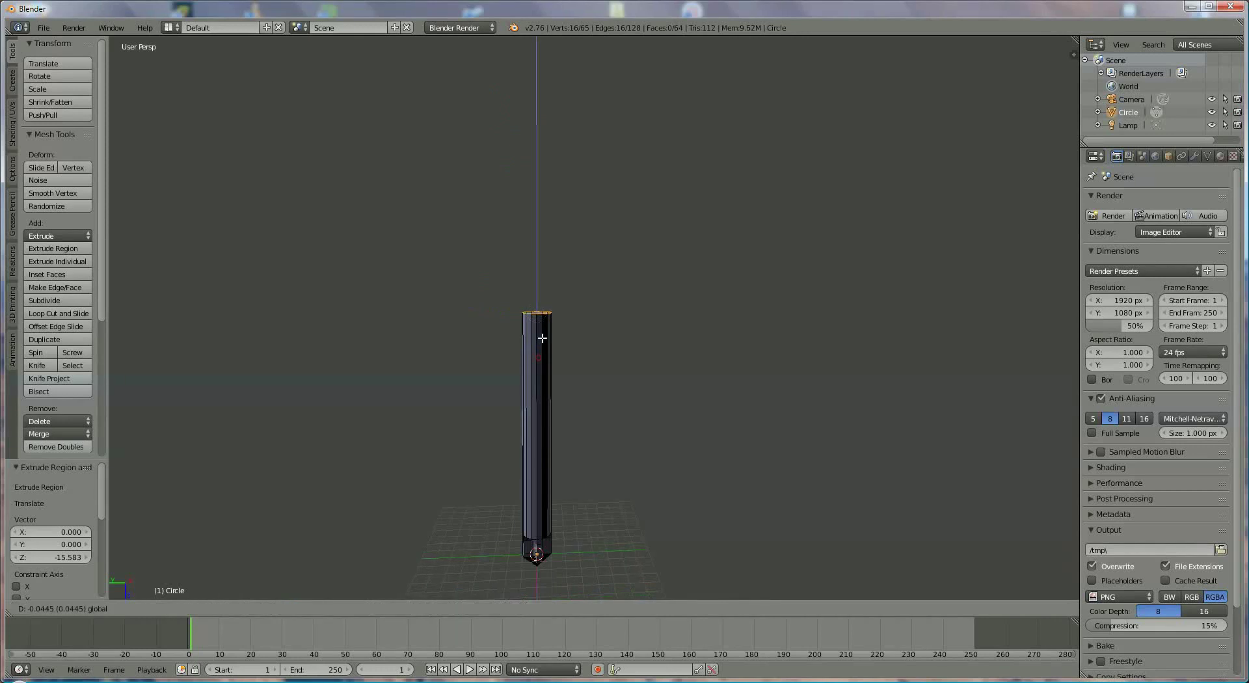
{"action": "left_click", "coordinate": [534, 247]}
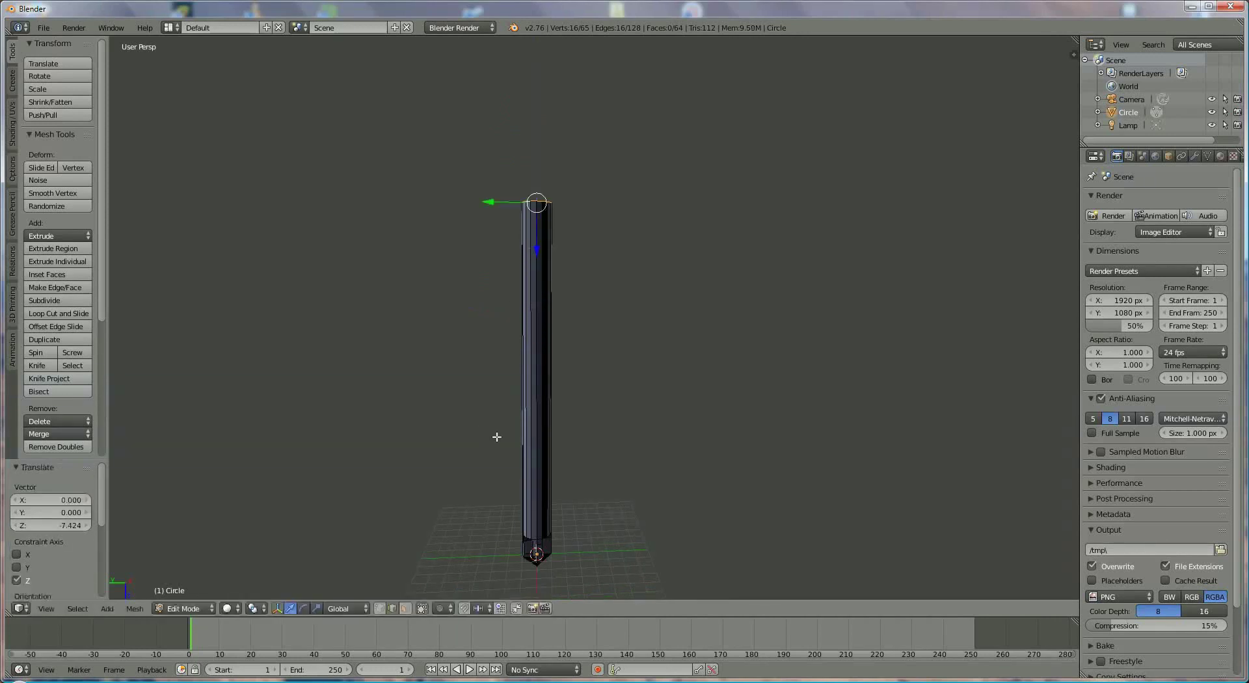
{"action": "middle_click_drag", "start_coordinate": [489, 379], "coordinate": [572, 373]}
{"action": "scroll", "coordinate": [572, 372], "scroll_direction": "up", "scroll_amount": 4}
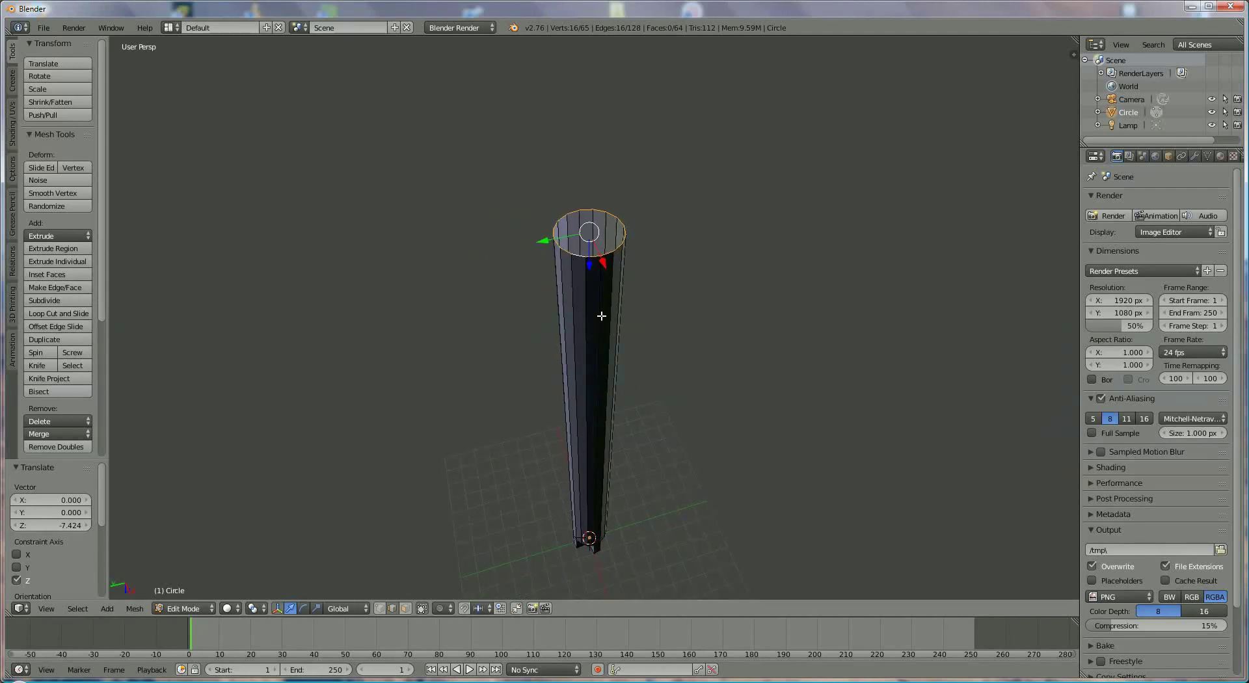
Step: Extrude the shaft's open end loop outward at a scale of about 3.664, and extrude that rim about -1.330 along Z
{"action": "key", "text": "e"}
{"action": "key", "text": "s"}
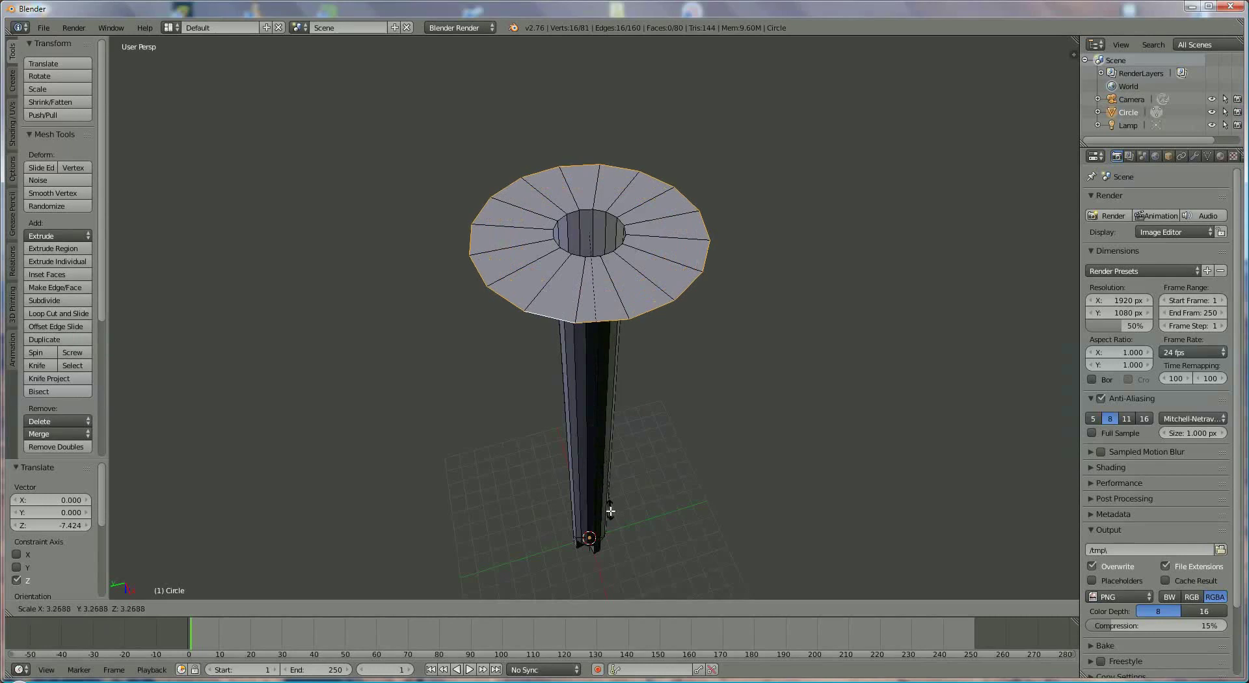
{"action": "left_click", "coordinate": [616, 544]}
{"action": "middle_click_drag", "start_coordinate": [482, 274], "coordinate": [617, 343]}
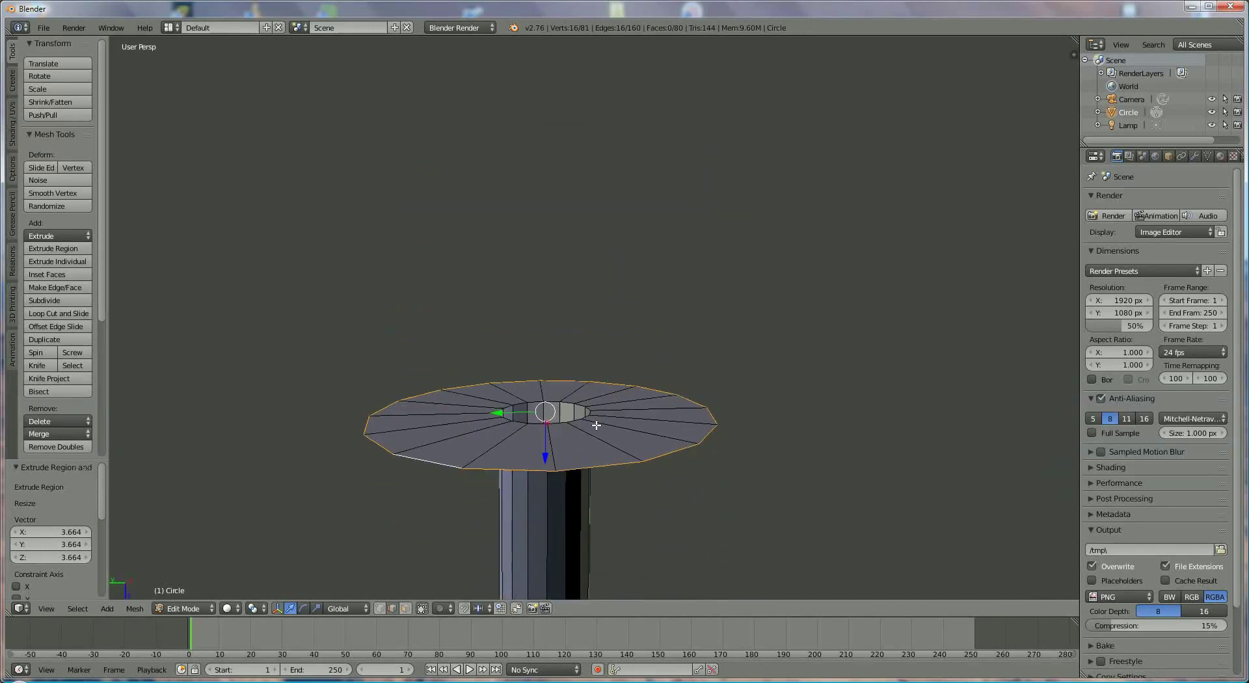
{"action": "key", "text": "e"}
{"action": "key", "text": "z"}
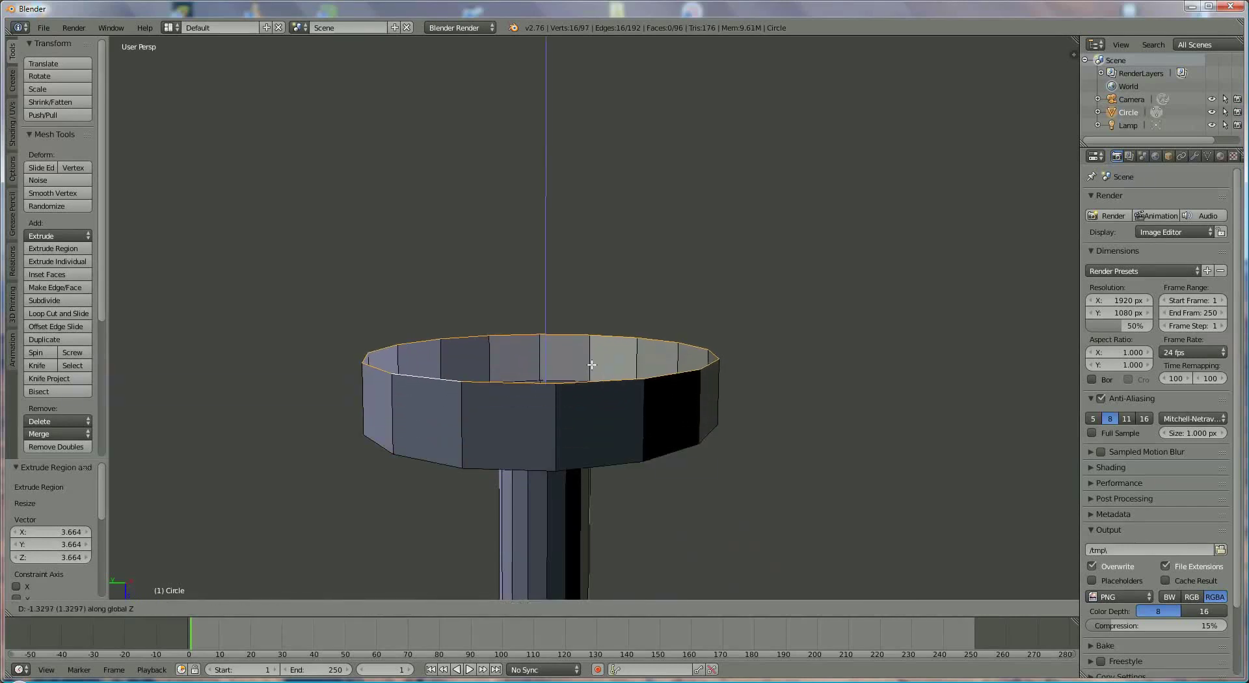
{"action": "left_click", "coordinate": [592, 365]}
Step: Extrude the collar's rim about -1.055 along Z and scale the new loop to about 0.629 for a sloped shoulder
{"action": "key", "text": "e"}
{"action": "key", "text": "z"}
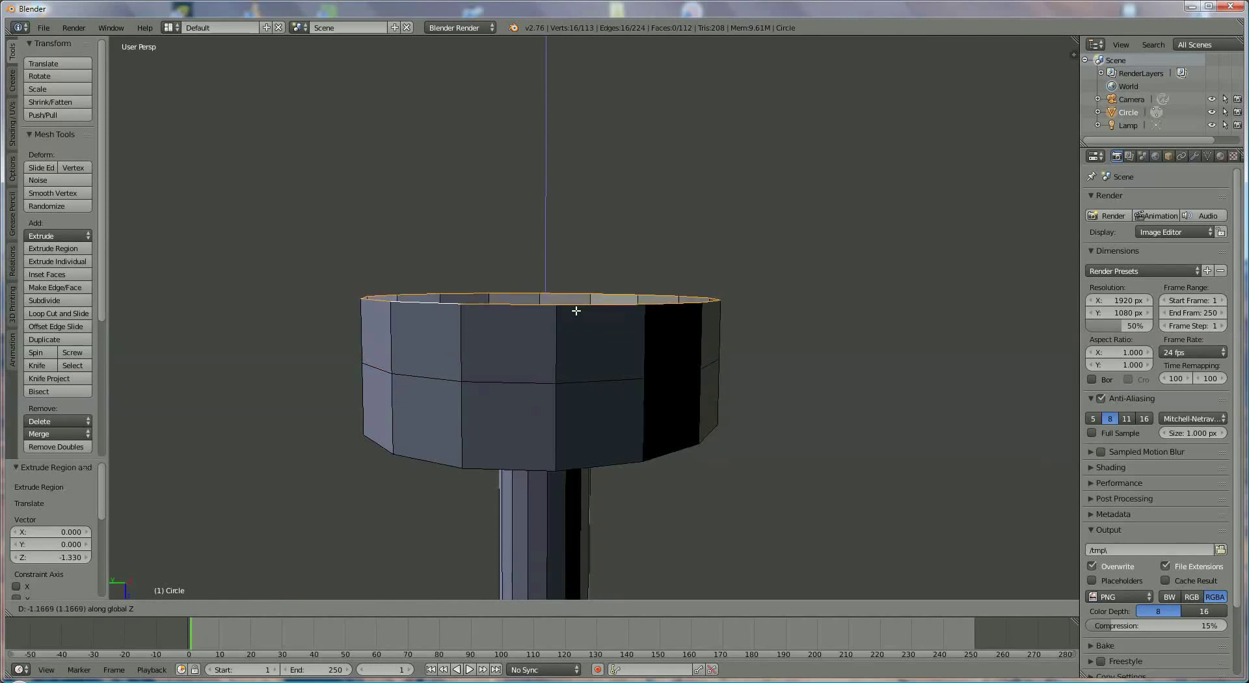
{"action": "left_click", "coordinate": [575, 316]}
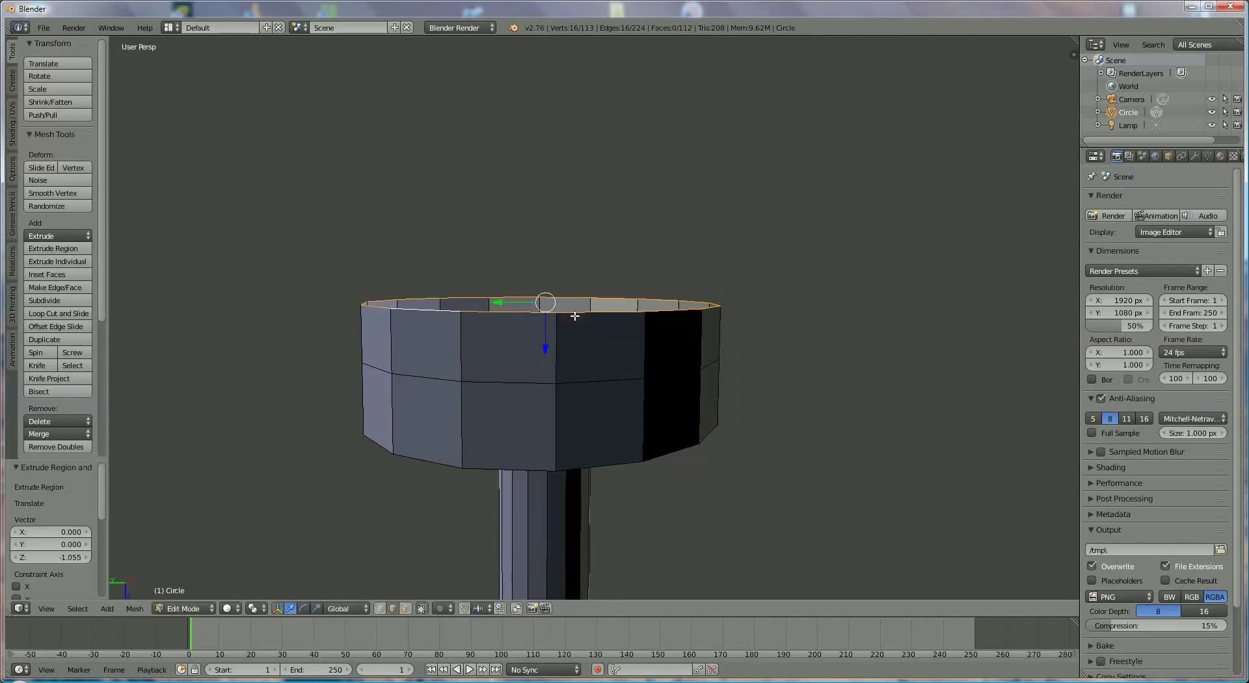
{"action": "key", "text": "s"}
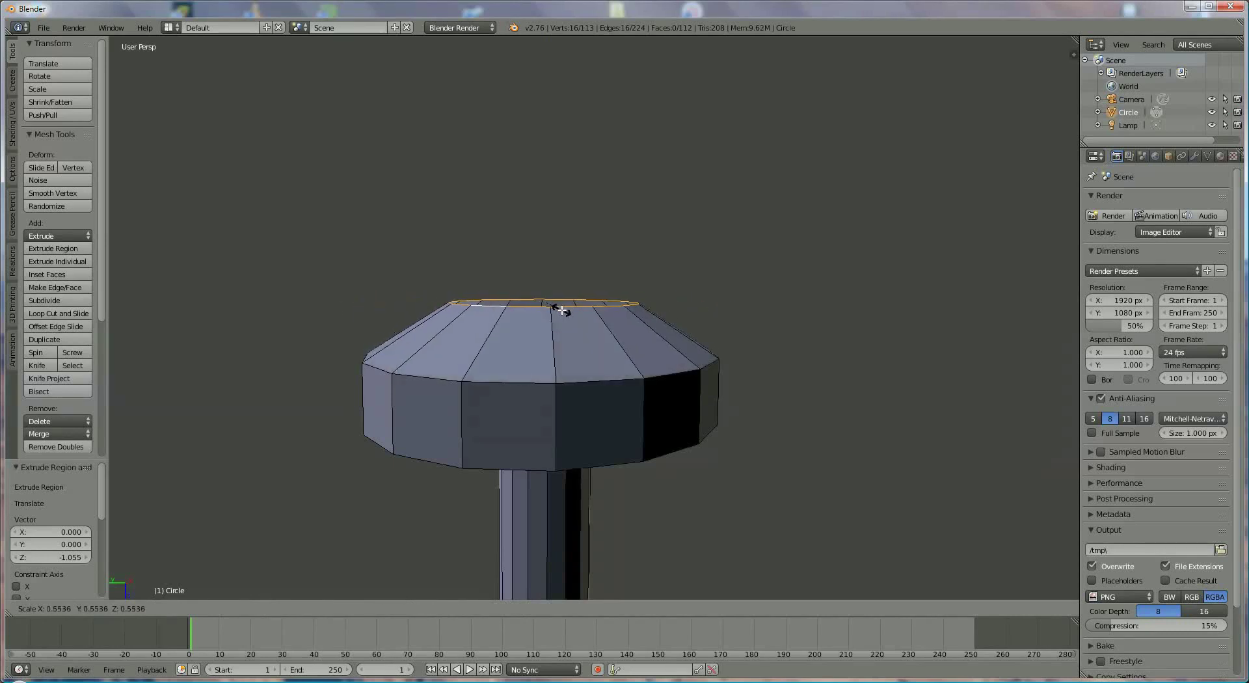
{"action": "left_click", "coordinate": [564, 313]}
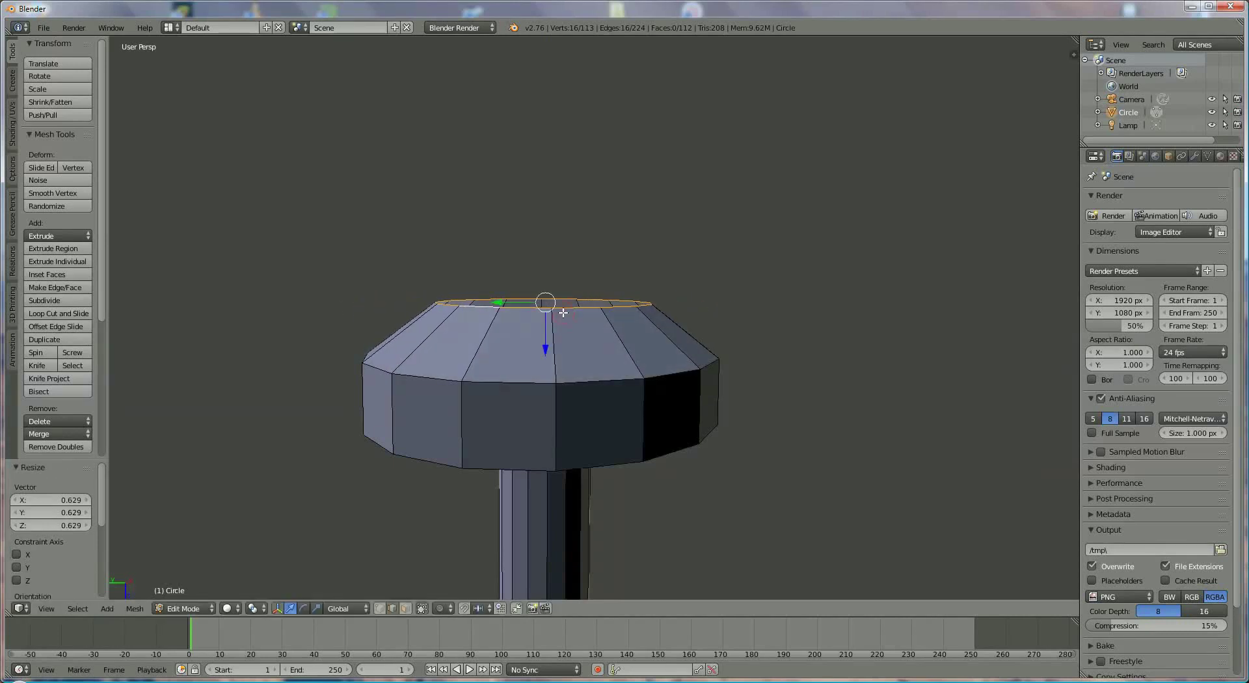
Step: Extrude a neck about -0.946 along Z, and a flared section about -0.921 above it with its end loop scaled to 1.598
{"action": "key", "text": "e"}
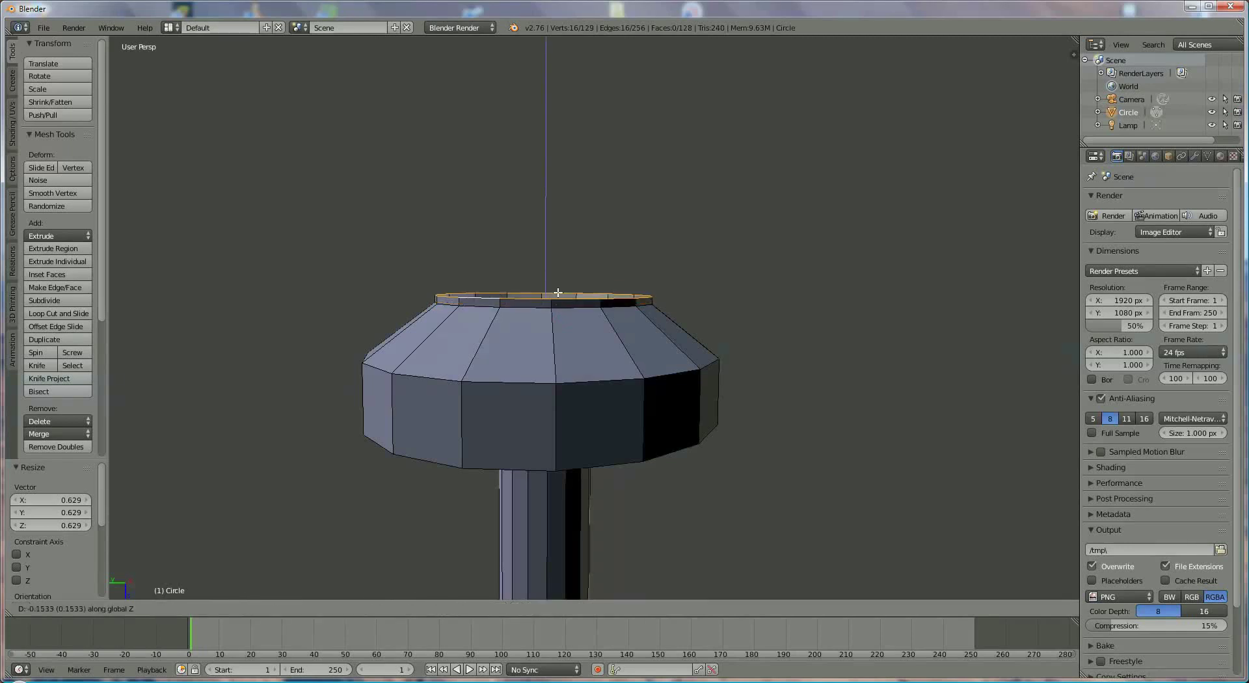
{"action": "left_click", "coordinate": [561, 268]}
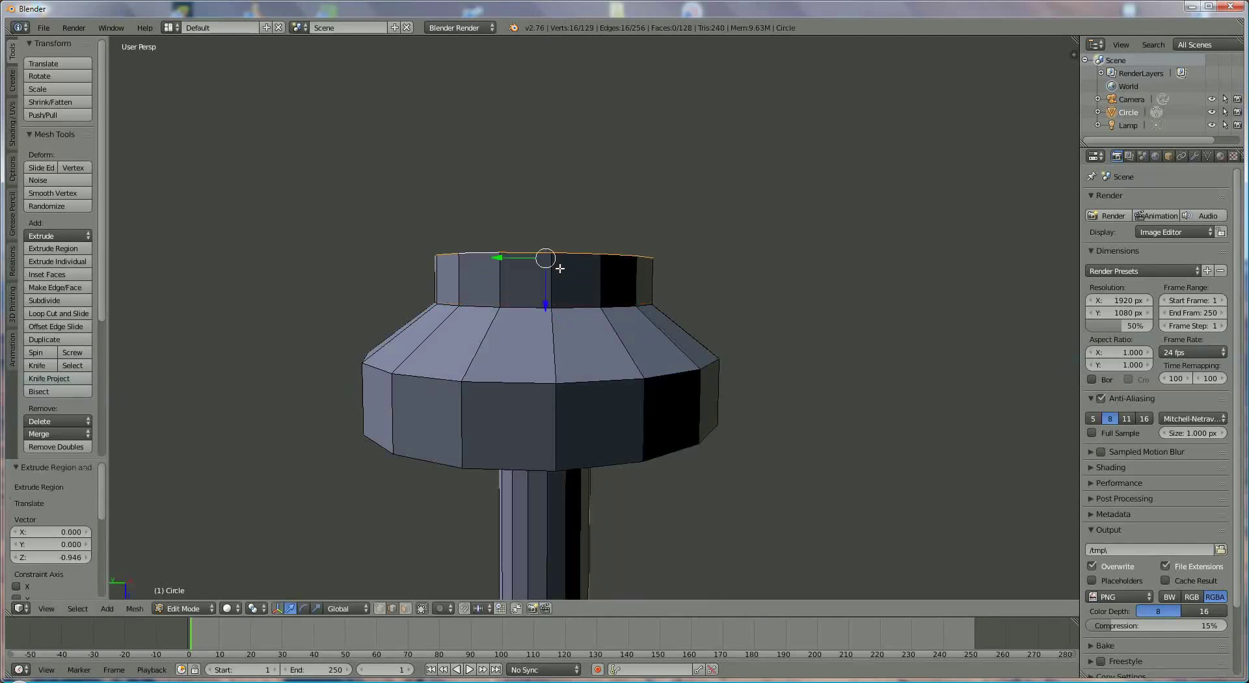
{"action": "key", "text": "e"}
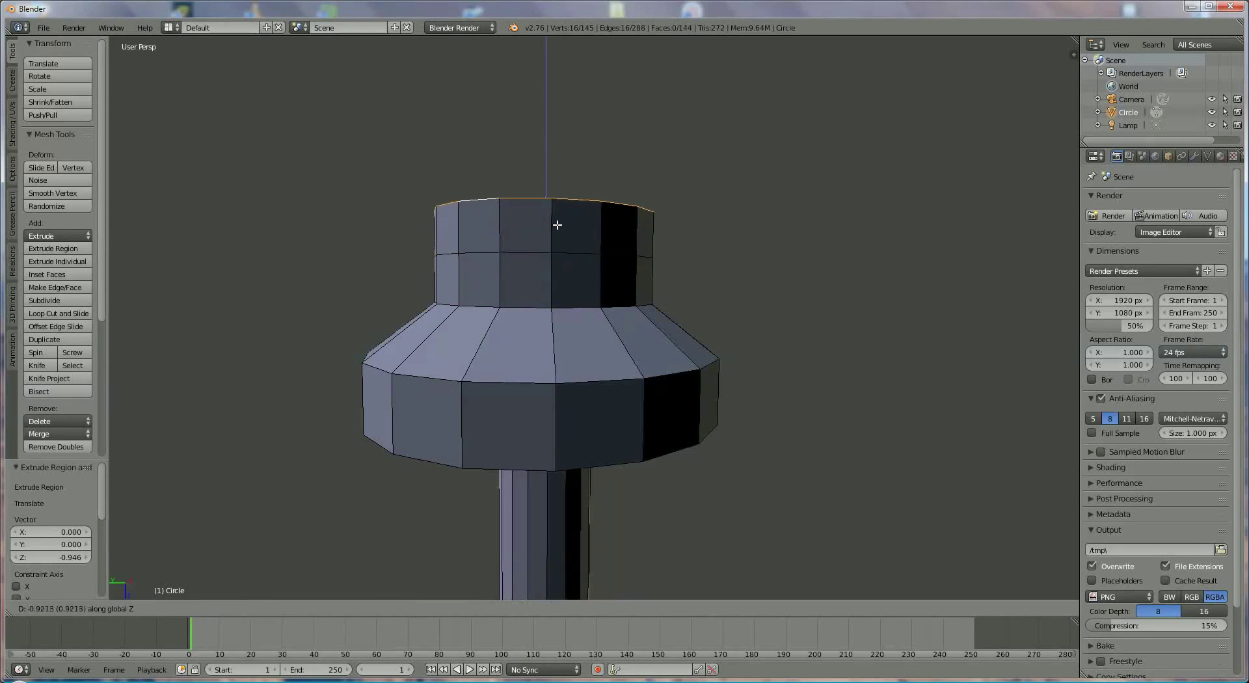
{"action": "left_click", "coordinate": [558, 225]}
{"action": "key", "text": "s"}
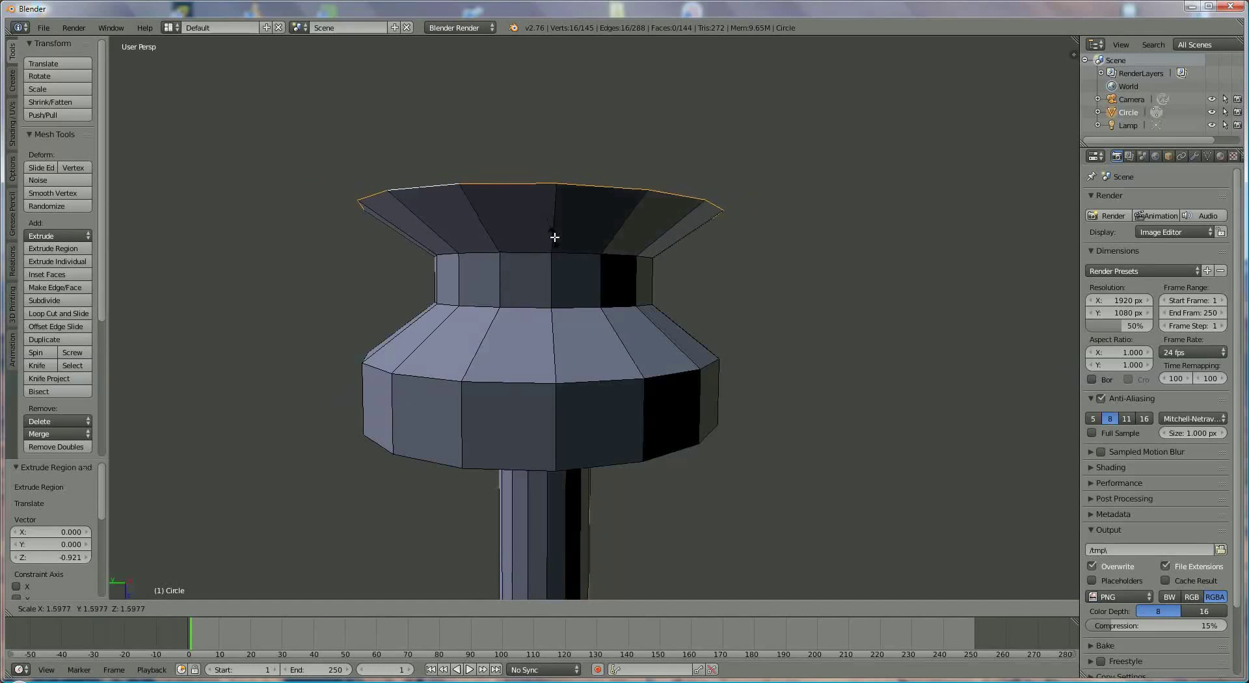
{"action": "left_click", "coordinate": [554, 237]}
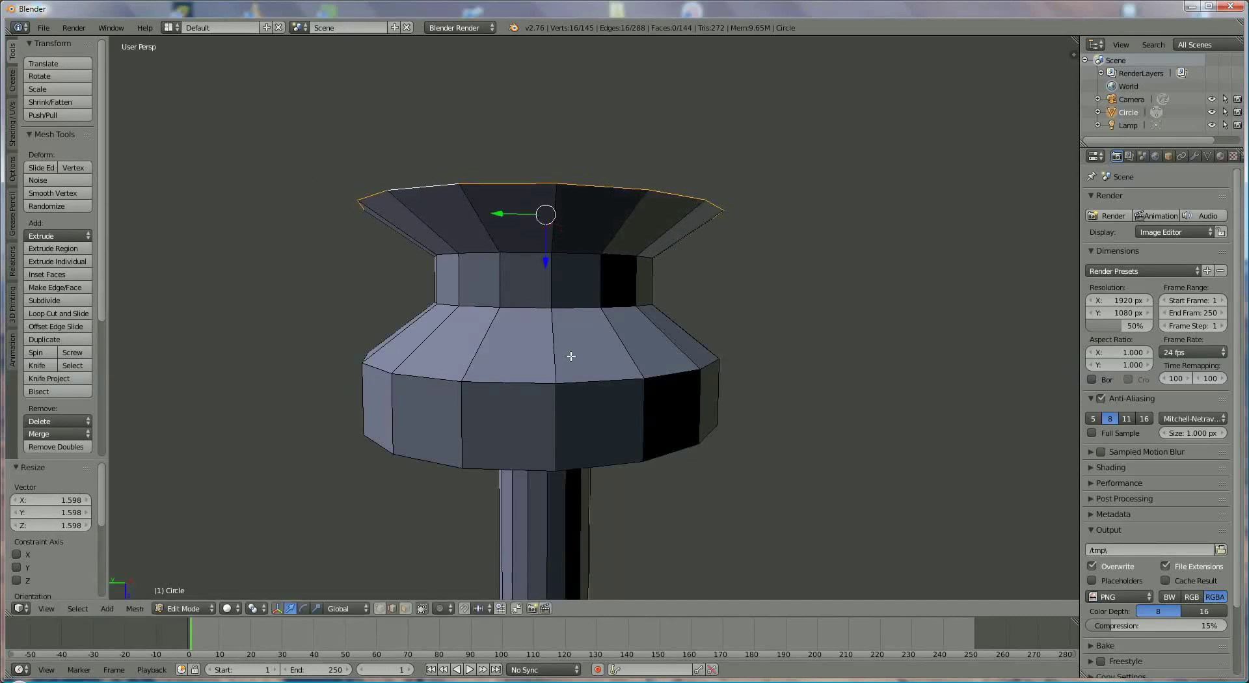
Step: Extrude the flared end loop about -5.480 along Z to form the handle's first straight section
{"action": "scroll", "coordinate": [571, 356], "scroll_direction": "down", "scroll_amount": 5}
{"action": "middle_click_drag", "start_coordinate": [571, 315], "coordinate": [552, 430]}
{"action": "key", "text": "e"}
{"action": "key", "text": "z"}
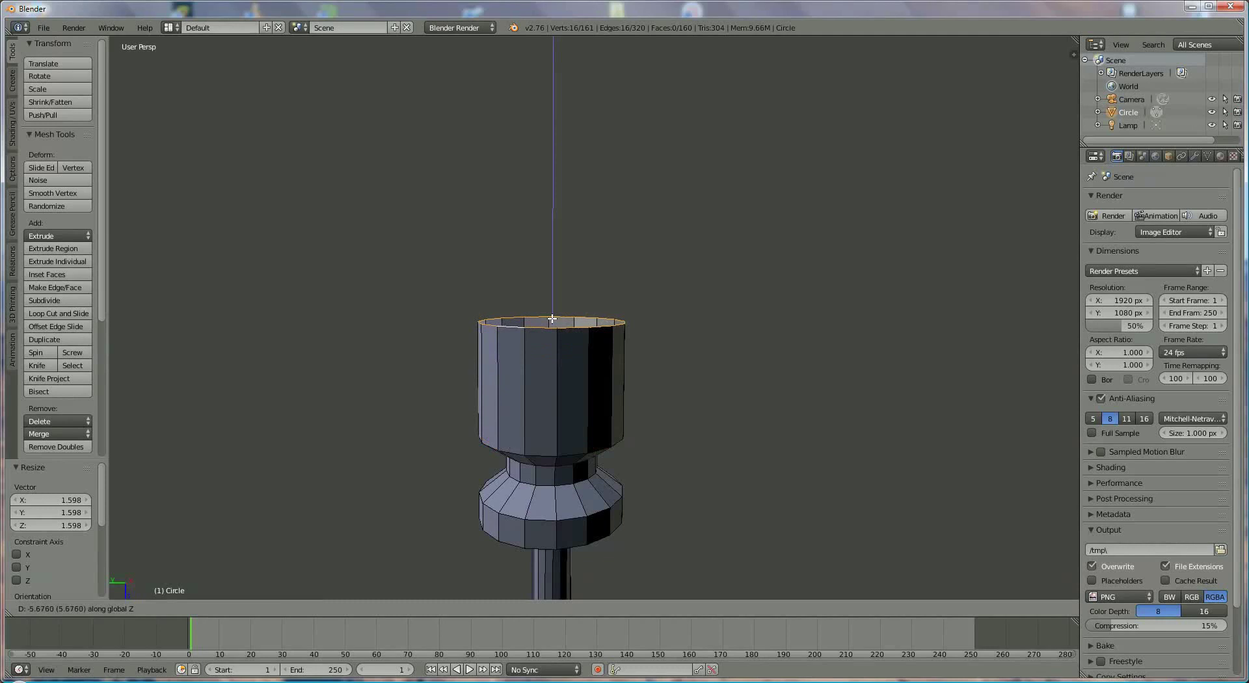
{"action": "left_click", "coordinate": [552, 323]}
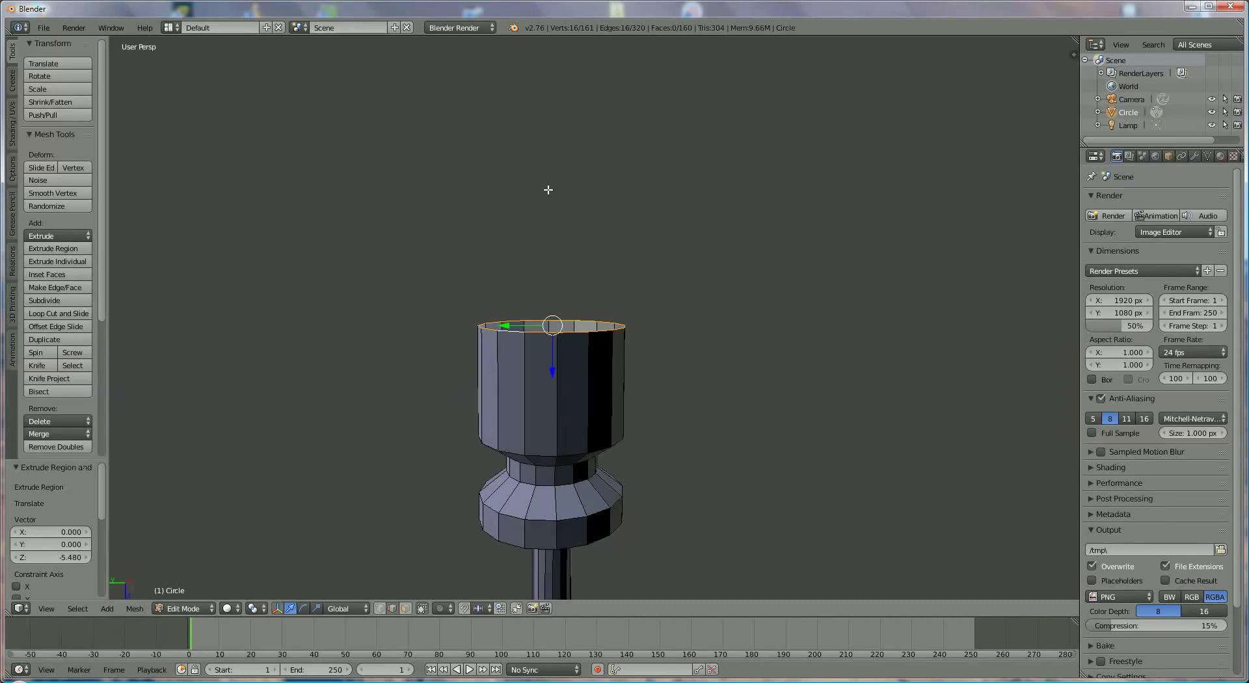
Step: Extrude the handle's middle section about -6.506 along Z and lengthen it by moving its end loop another -8.663
{"action": "key", "text": "e"}
{"action": "left_click", "coordinate": [529, 105]}
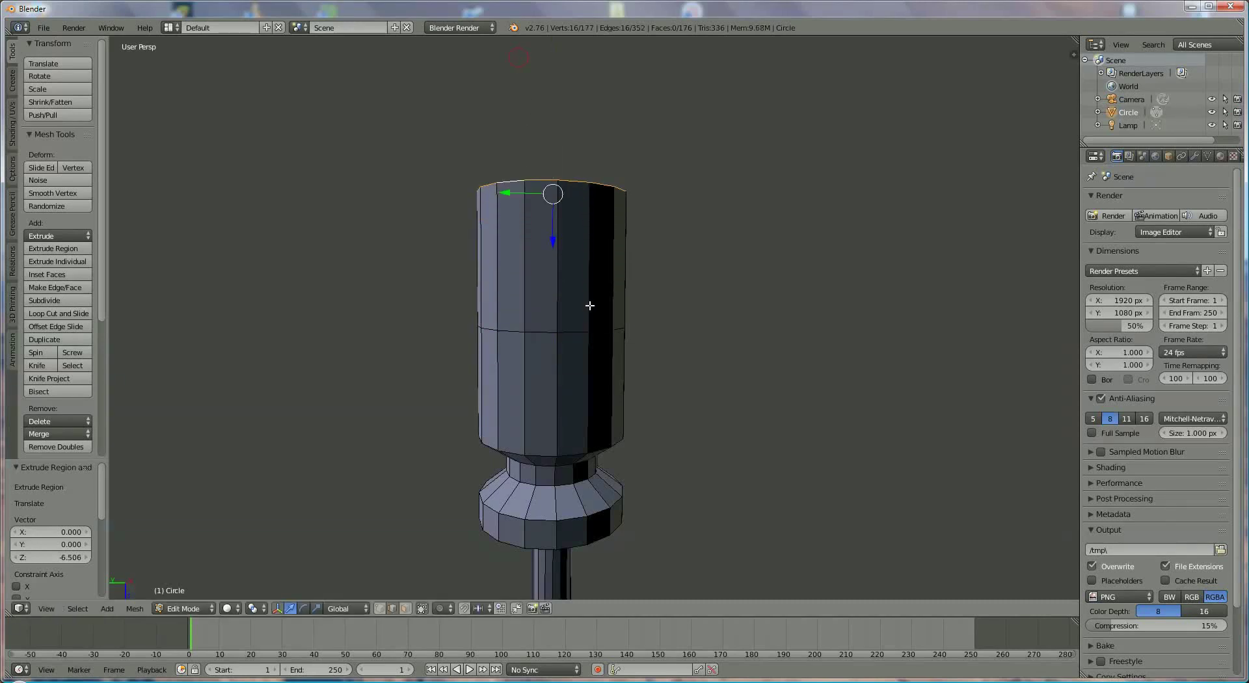
{"action": "scroll", "coordinate": [589, 305], "scroll_direction": "down", "scroll_amount": 2}
{"action": "middle_click_drag", "start_coordinate": [598, 287], "coordinate": [546, 414], "text": "shift"}
{"action": "left_click_drag", "start_coordinate": [542, 409], "coordinate": [553, 280]}
{"action": "scroll", "coordinate": [611, 307], "scroll_direction": "down", "scroll_amount": 5}
{"action": "scroll", "coordinate": [612, 380], "scroll_direction": "up", "scroll_amount": 6}
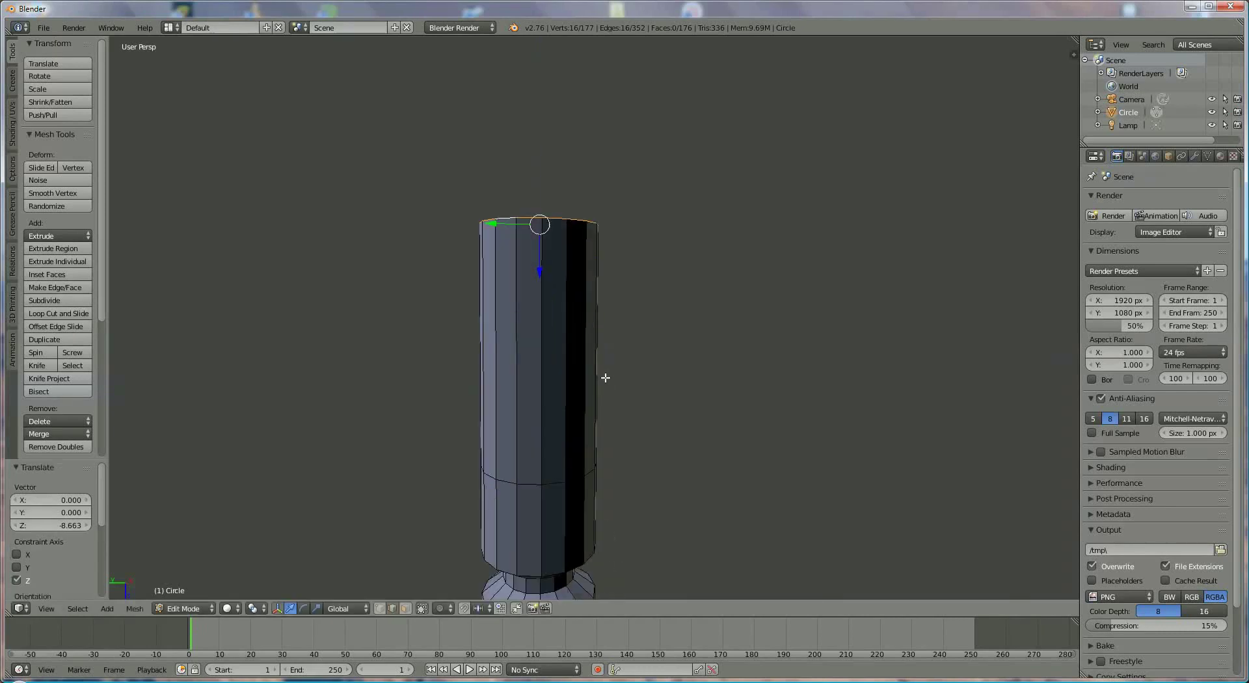
Step: Extrude the handle's open end loop about -6.365 along Z to add the rear section
{"action": "middle_click_drag", "start_coordinate": [580, 329], "coordinate": [599, 389], "text": "shift"}
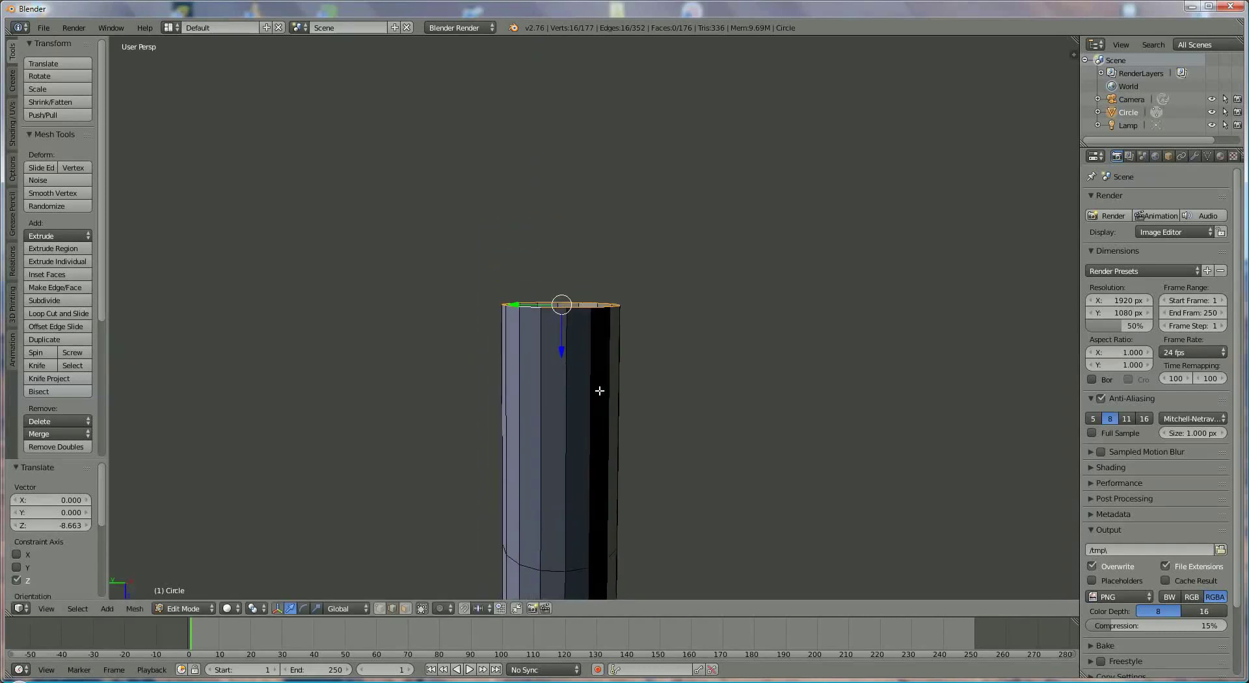
{"action": "key", "text": "e"}
{"action": "key", "text": "z"}
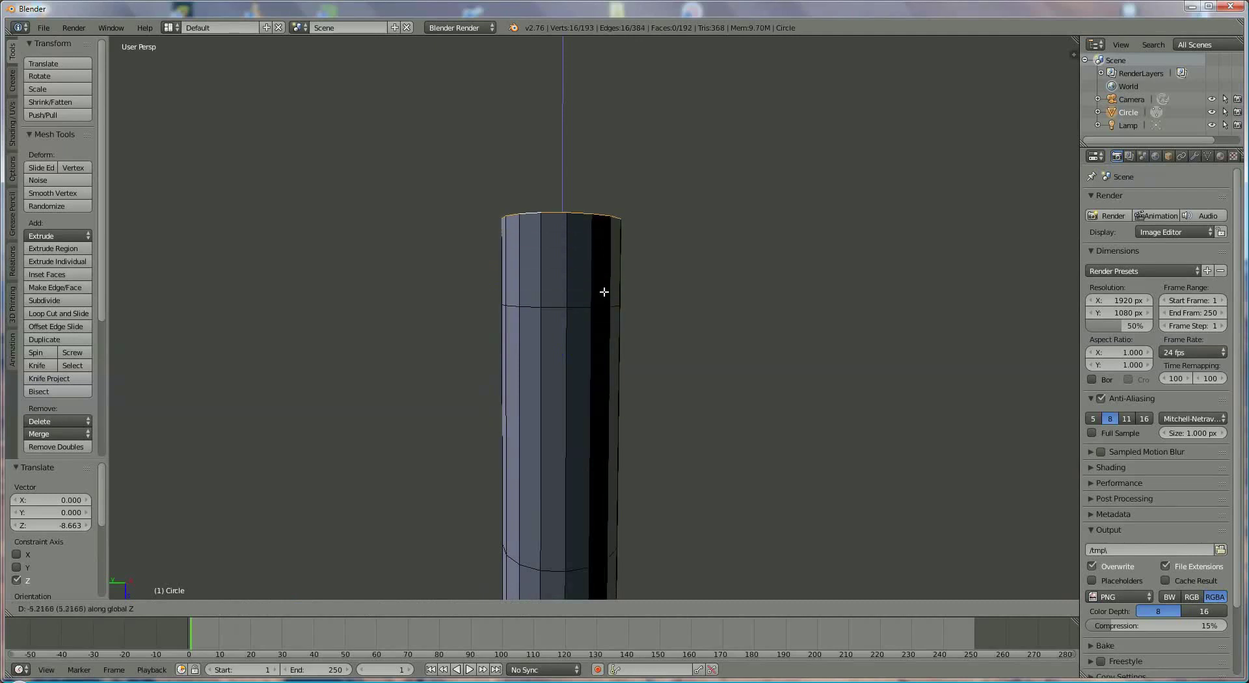
{"action": "left_click", "coordinate": [605, 287]}
Step: Extrude the handle's end loop about -1.311 along Z and scale it to about 0.708 to taper the butt end
{"action": "middle_click_drag", "start_coordinate": [602, 282], "coordinate": [602, 359]}
{"action": "scroll", "coordinate": [603, 359], "scroll_direction": "up", "scroll_amount": 3}
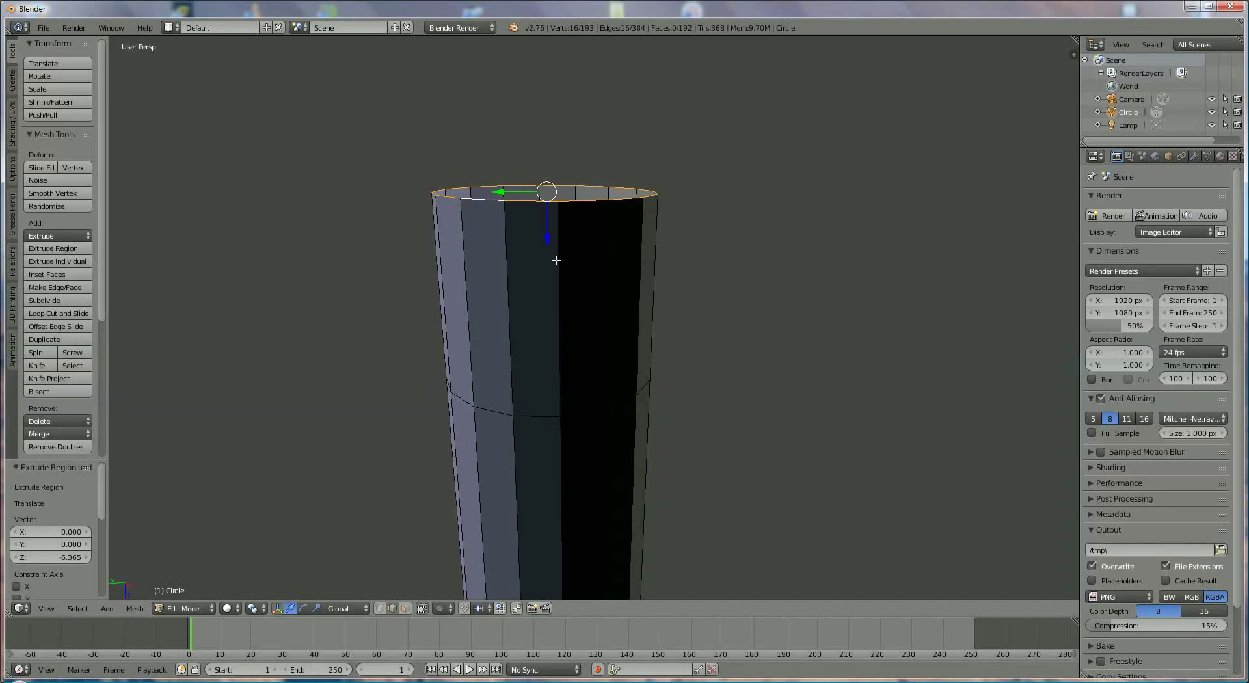
{"action": "key", "text": "e"}
{"action": "key", "text": "z"}
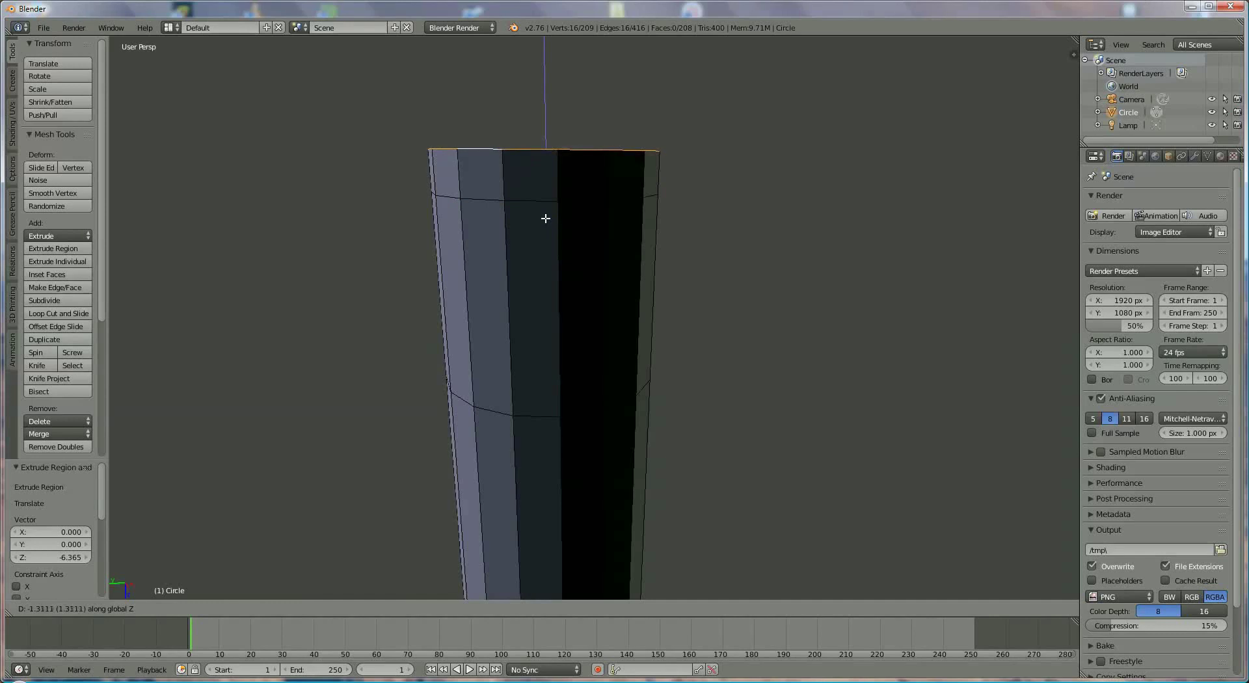
{"action": "left_click", "coordinate": [546, 218]}
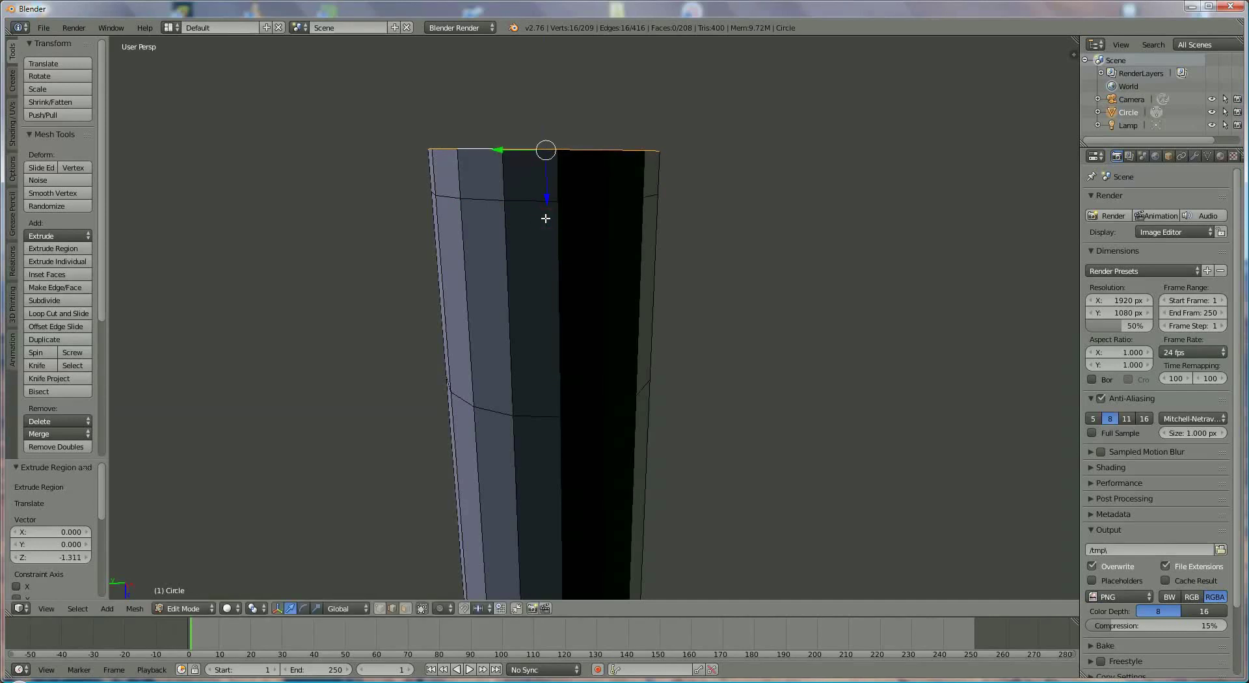
{"action": "key", "text": "s"}
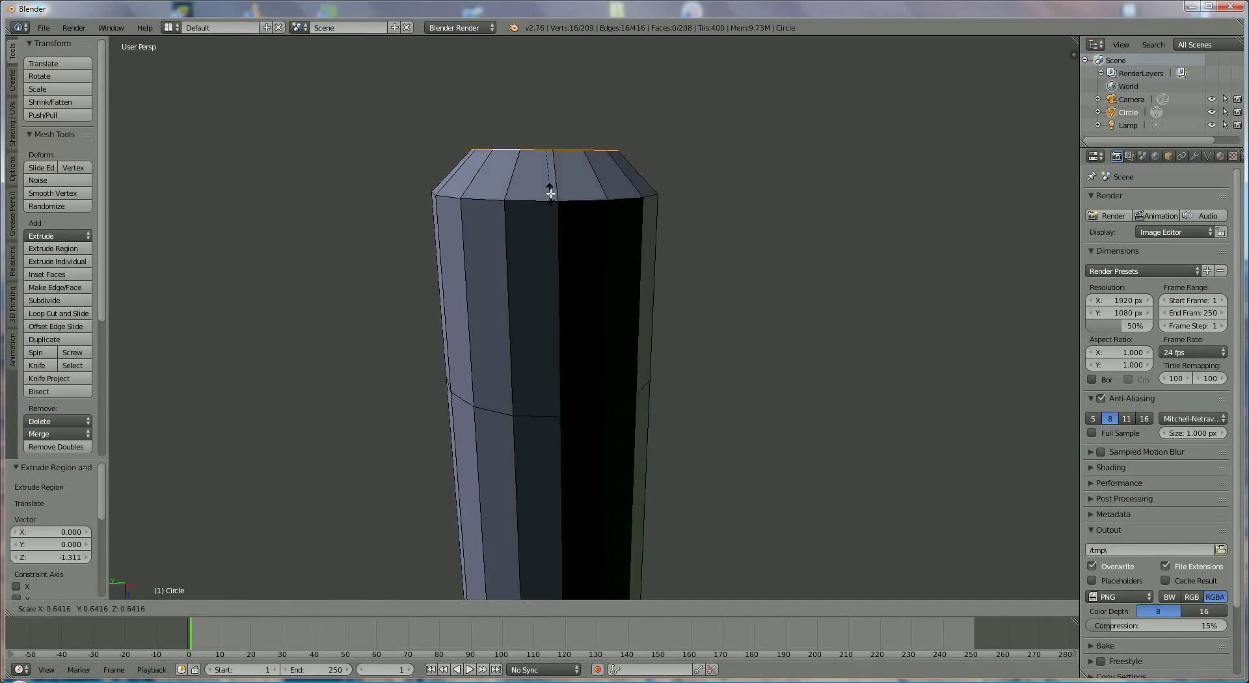
{"action": "left_click", "coordinate": [550, 174]}
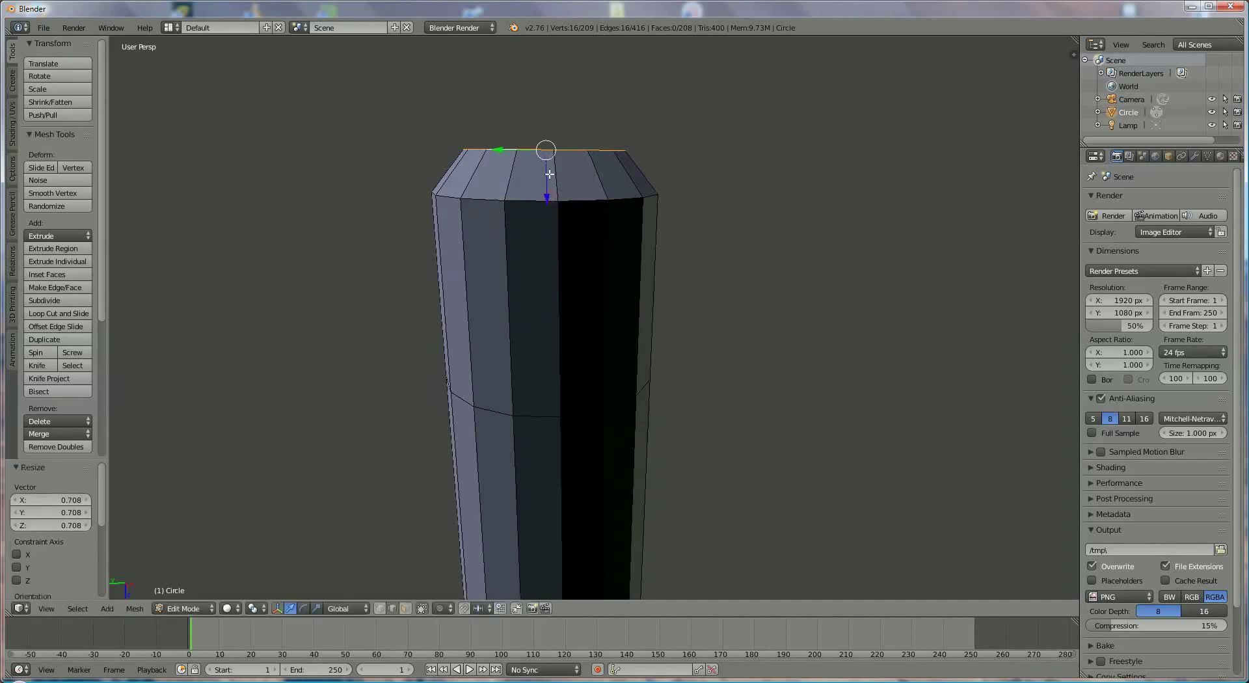
Step: Move the tapered end loop back about 0.282 along Z and fill it with a face to cap the handle
{"action": "left_click_drag", "start_coordinate": [548, 183], "coordinate": [547, 197]}
{"action": "middle_click_drag", "start_coordinate": [561, 256], "coordinate": [560, 263]}
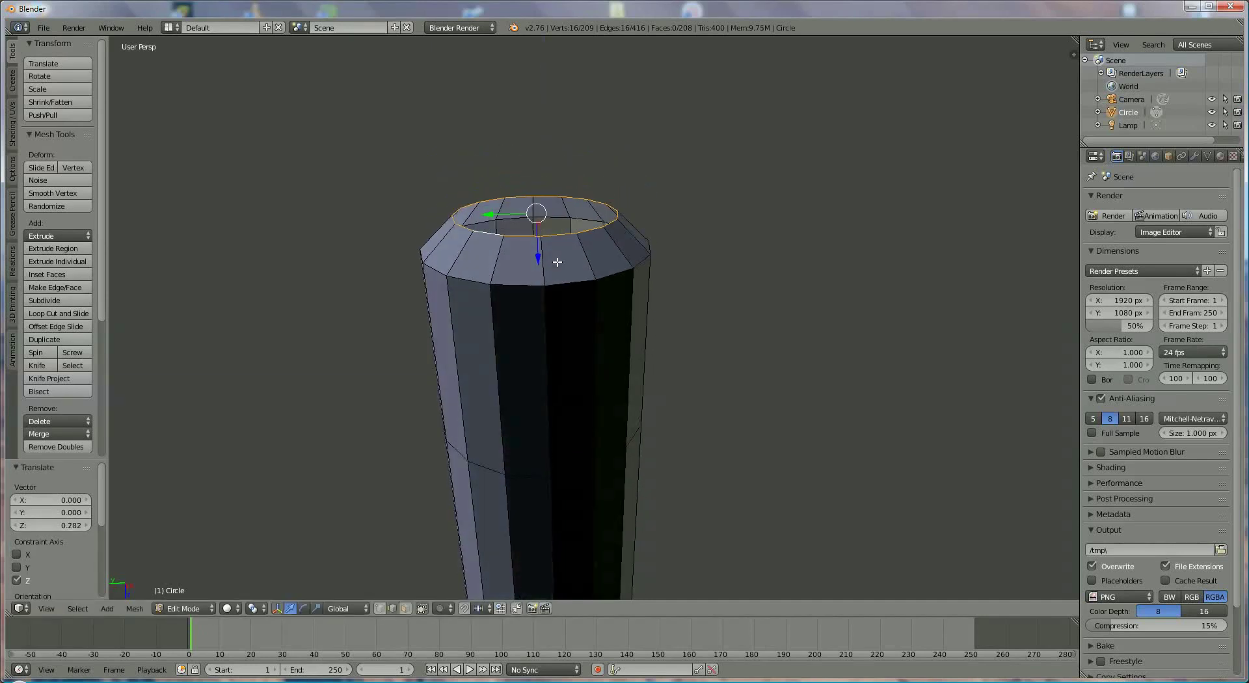
{"action": "key", "text": "f"}
Step: In face selection mode, select four alternating long faces around the handle's middle section
{"action": "scroll", "coordinate": [557, 294], "scroll_direction": "down", "scroll_amount": 3}
{"action": "middle_click_drag", "start_coordinate": [566, 321], "coordinate": [557, 273]}
{"action": "scroll", "coordinate": [508, 340], "scroll_direction": "down", "scroll_amount": 4, "text": "shift"}
{"action": "scroll", "coordinate": [536, 306], "scroll_direction": "up", "scroll_amount": 3}
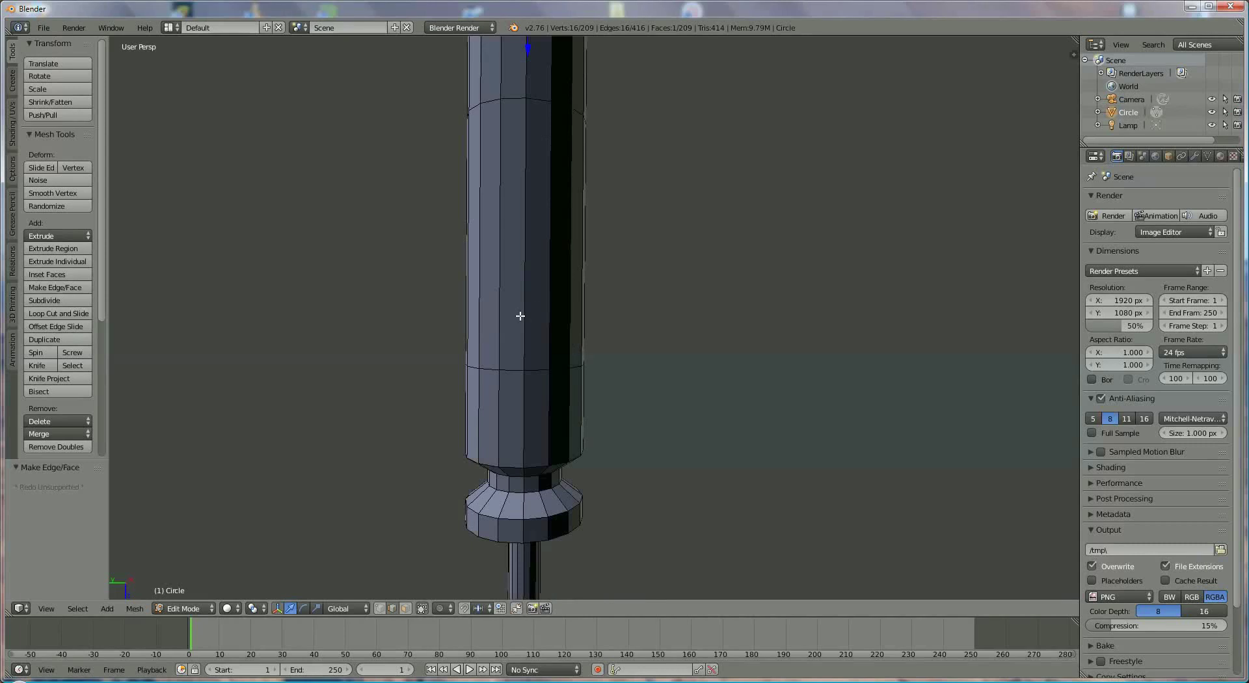
{"action": "left_click", "coordinate": [404, 612]}
{"action": "scroll", "coordinate": [505, 351], "scroll_direction": "up", "scroll_amount": 4, "text": "shift"}
{"action": "right_click", "coordinate": [532, 310]}
{"action": "middle_click_drag", "start_coordinate": [545, 352], "coordinate": [455, 300]}
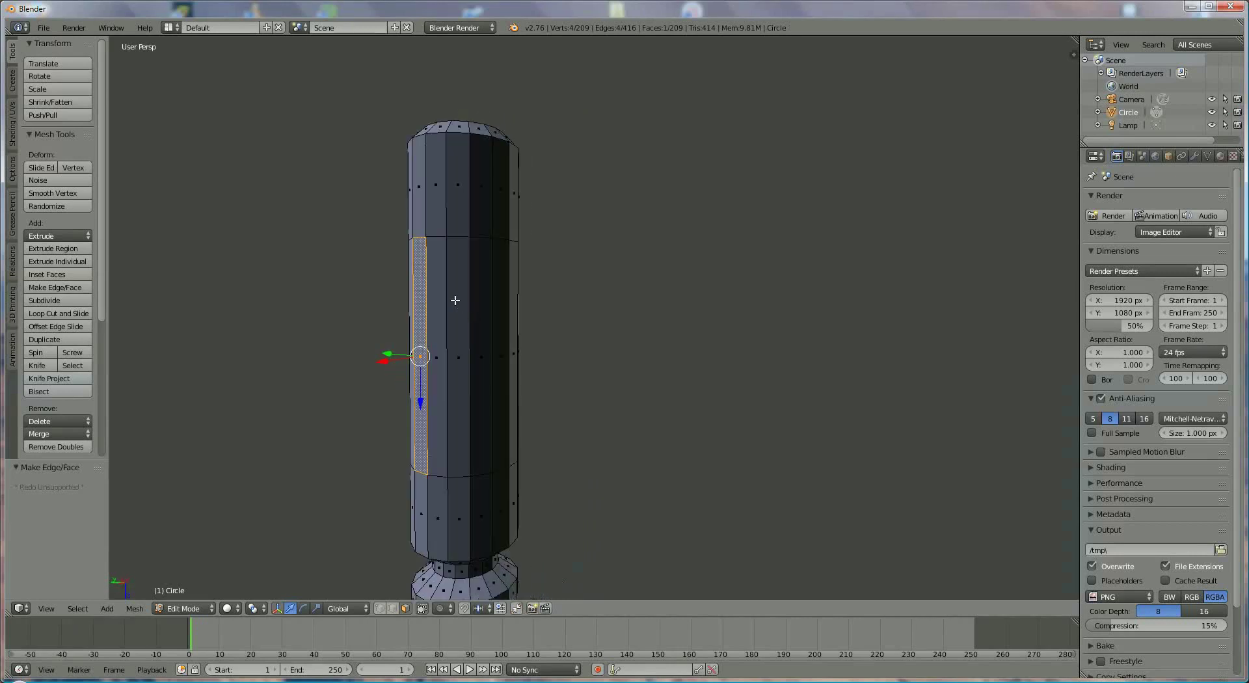
{"action": "right_click", "coordinate": [458, 270], "text": "shift"}
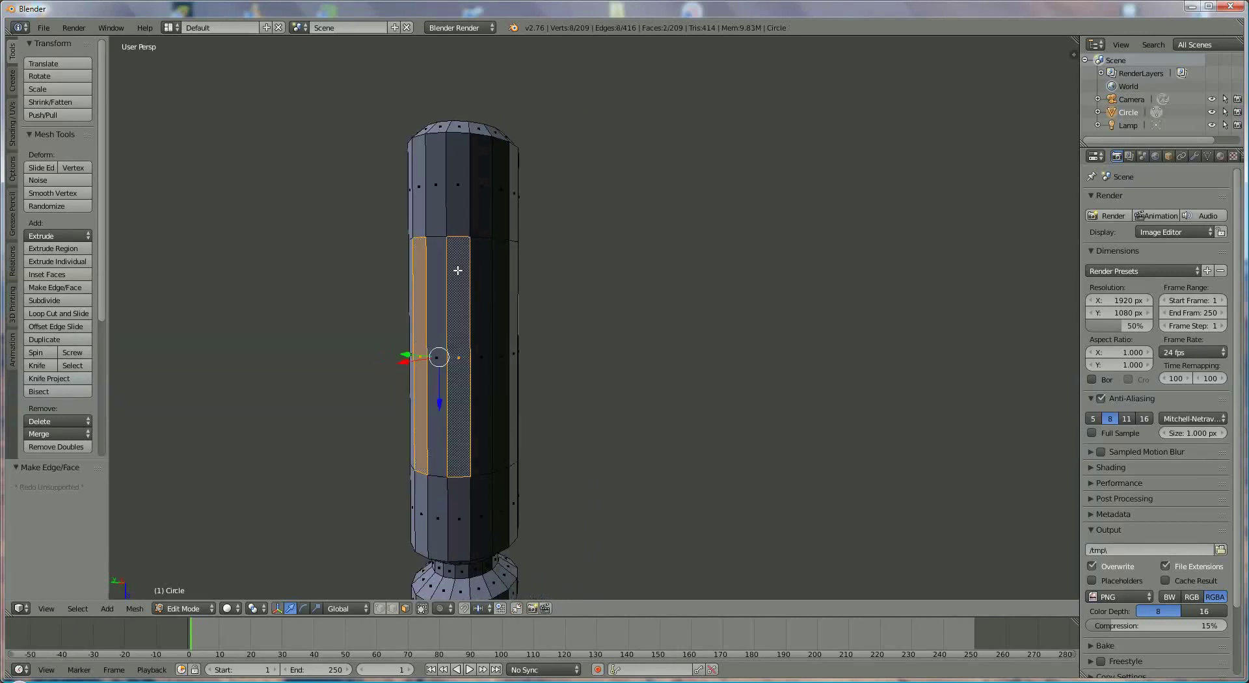
{"action": "middle_click_drag", "start_coordinate": [493, 339], "coordinate": [445, 347]}
{"action": "right_click", "coordinate": [457, 324], "text": "shift"}
{"action": "right_click", "coordinate": [506, 279], "text": "shift"}
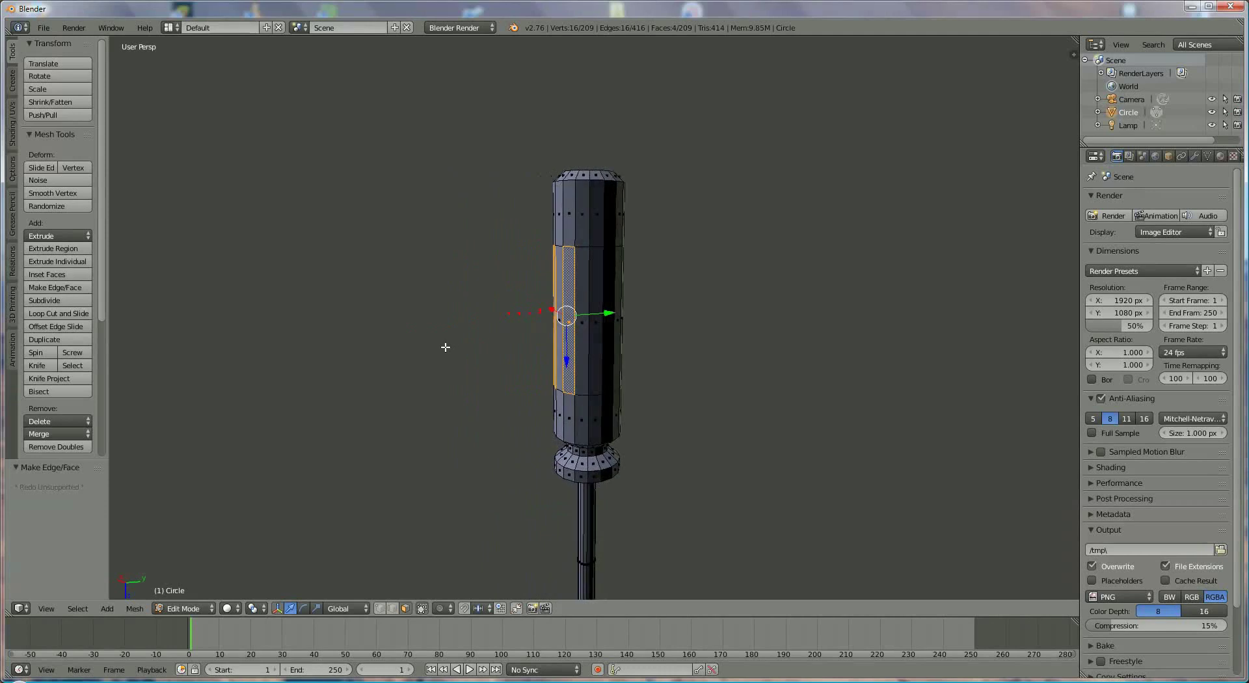
Step: Add the remaining four alternating long faces around the handle's middle section to the selection
{"action": "right_click", "coordinate": [596, 277], "text": "shift"}
{"action": "middle_click_drag", "start_coordinate": [601, 334], "coordinate": [516, 338]}
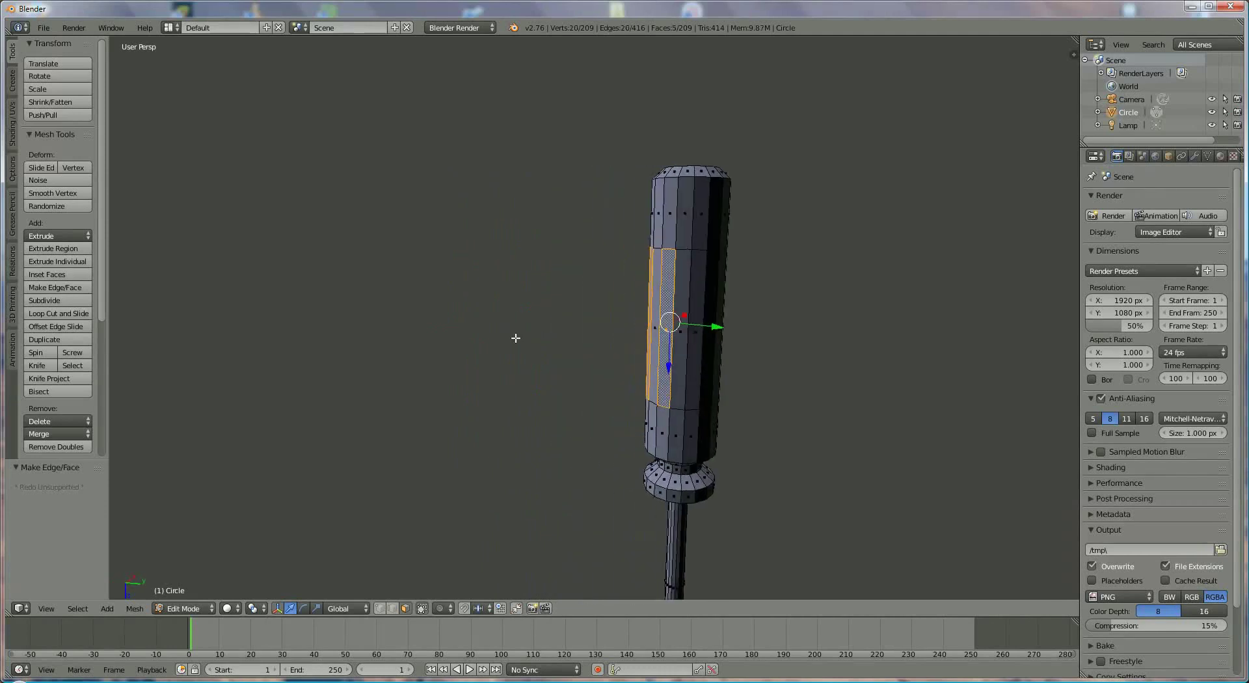
{"action": "right_click", "coordinate": [699, 281], "text": "shift"}
{"action": "middle_click_drag", "start_coordinate": [689, 354], "coordinate": [641, 355]}
{"action": "right_click", "coordinate": [776, 293], "text": "shift"}
{"action": "right_click", "coordinate": [711, 279], "text": "shift"}
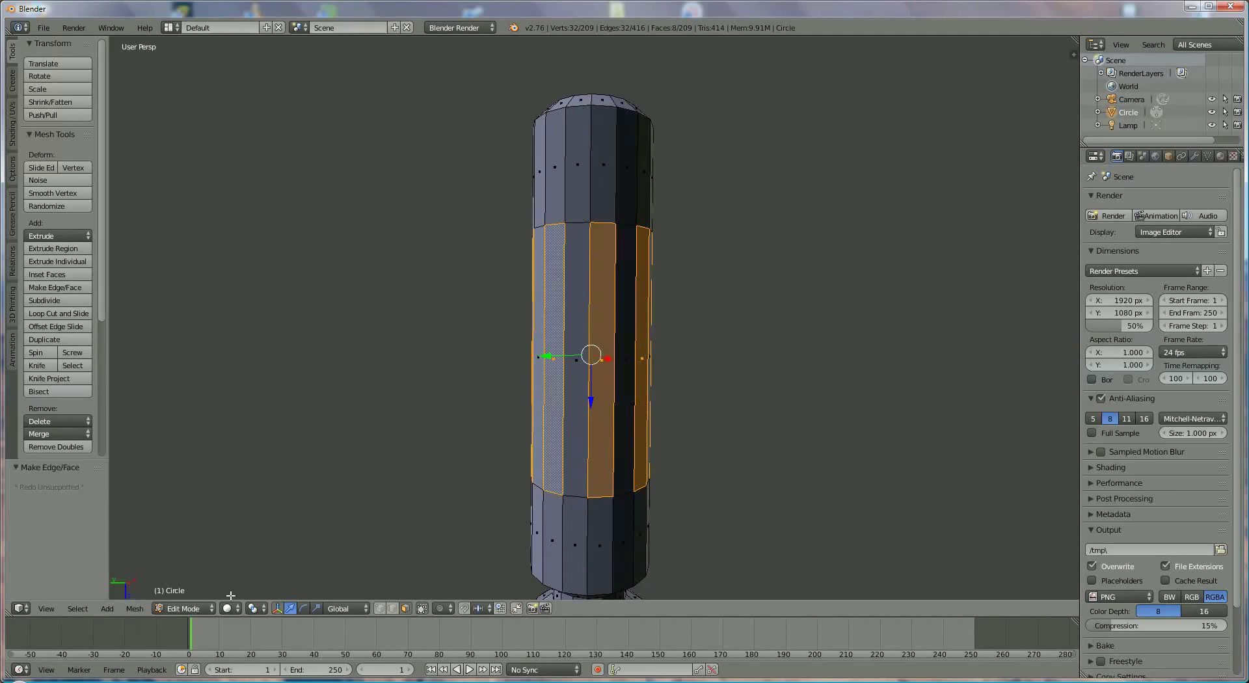
Step: Set the pivot point to Individual Origins and extrude the eight selected faces about 0.782 inward along their normals as grip grooves
{"action": "left_click", "coordinate": [256, 609]}
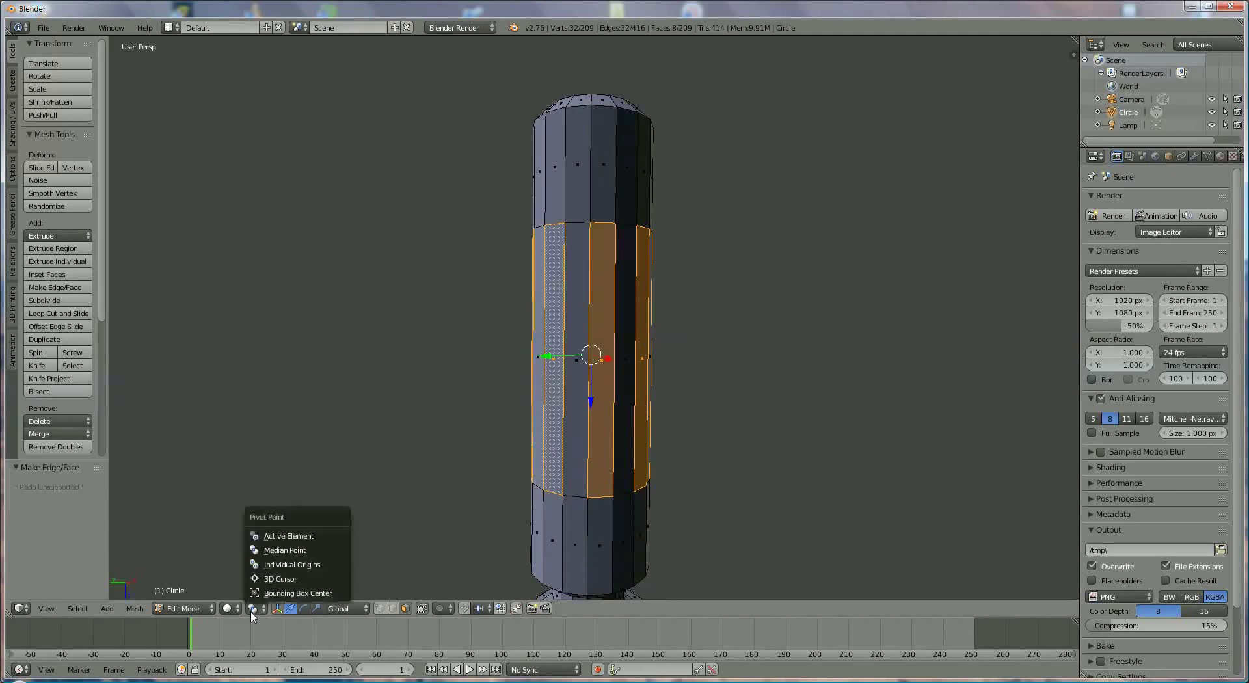
{"action": "left_click", "coordinate": [279, 572]}
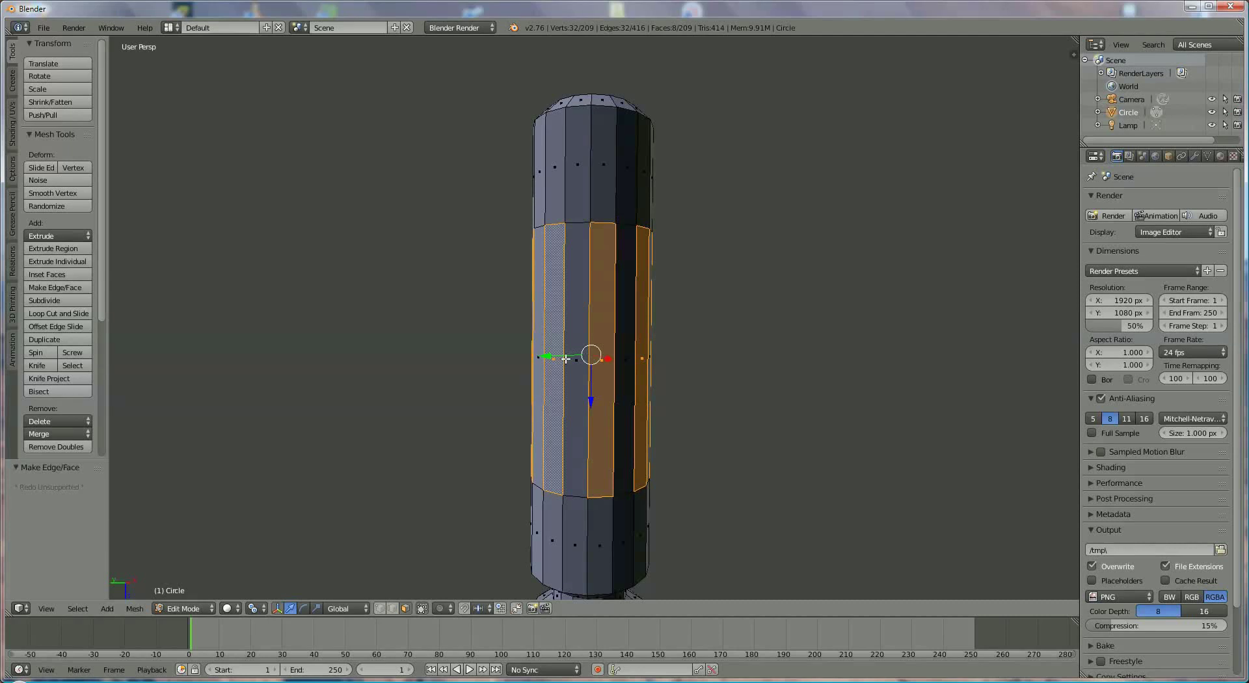
{"action": "key", "text": "e"}
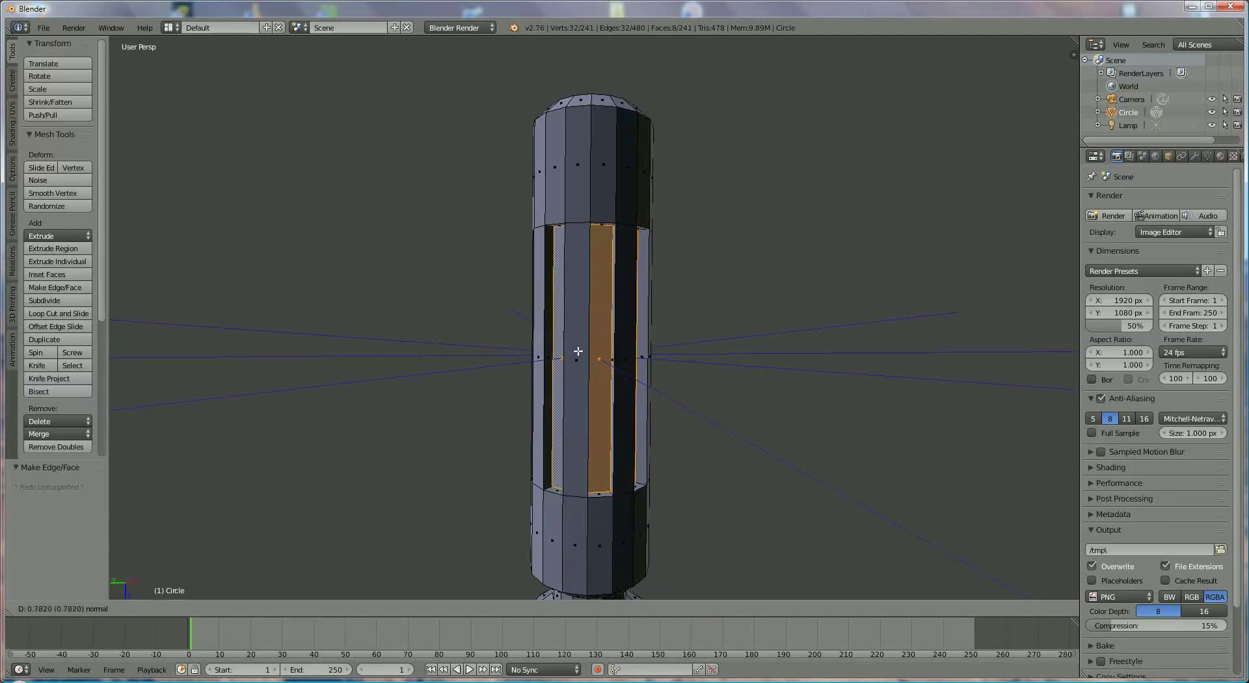
{"action": "left_click", "coordinate": [577, 351]}
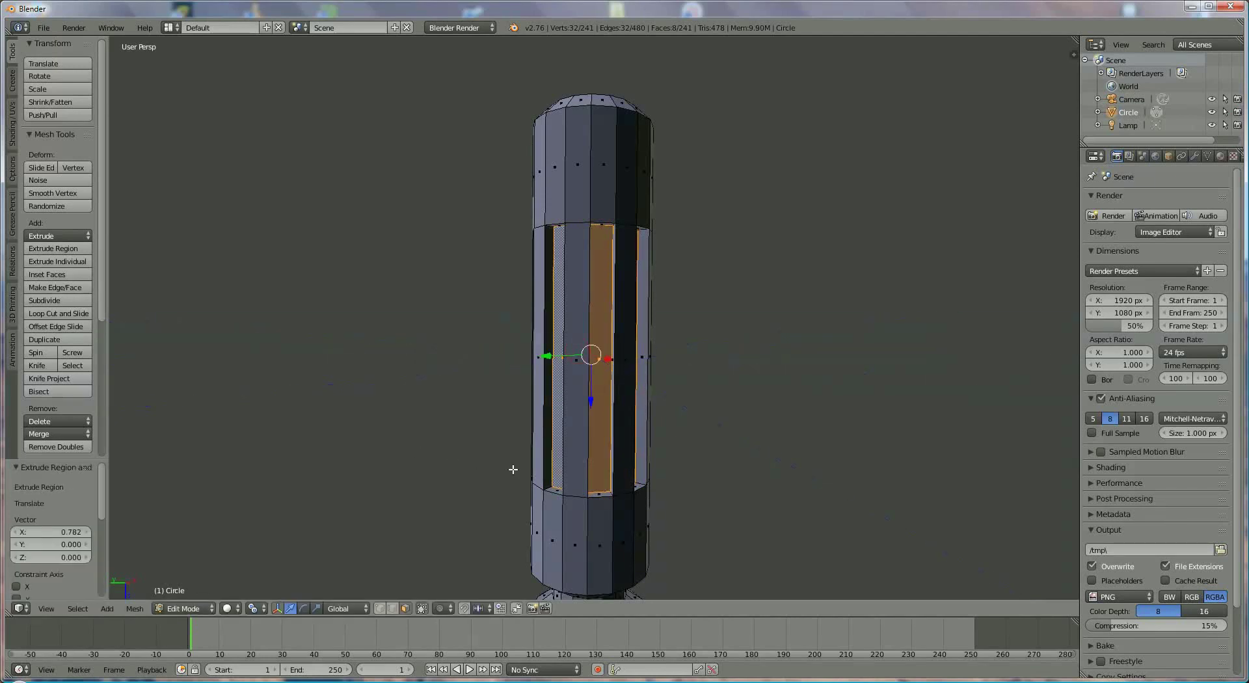
{"action": "scroll", "coordinate": [514, 469], "scroll_direction": "down", "scroll_amount": 5}
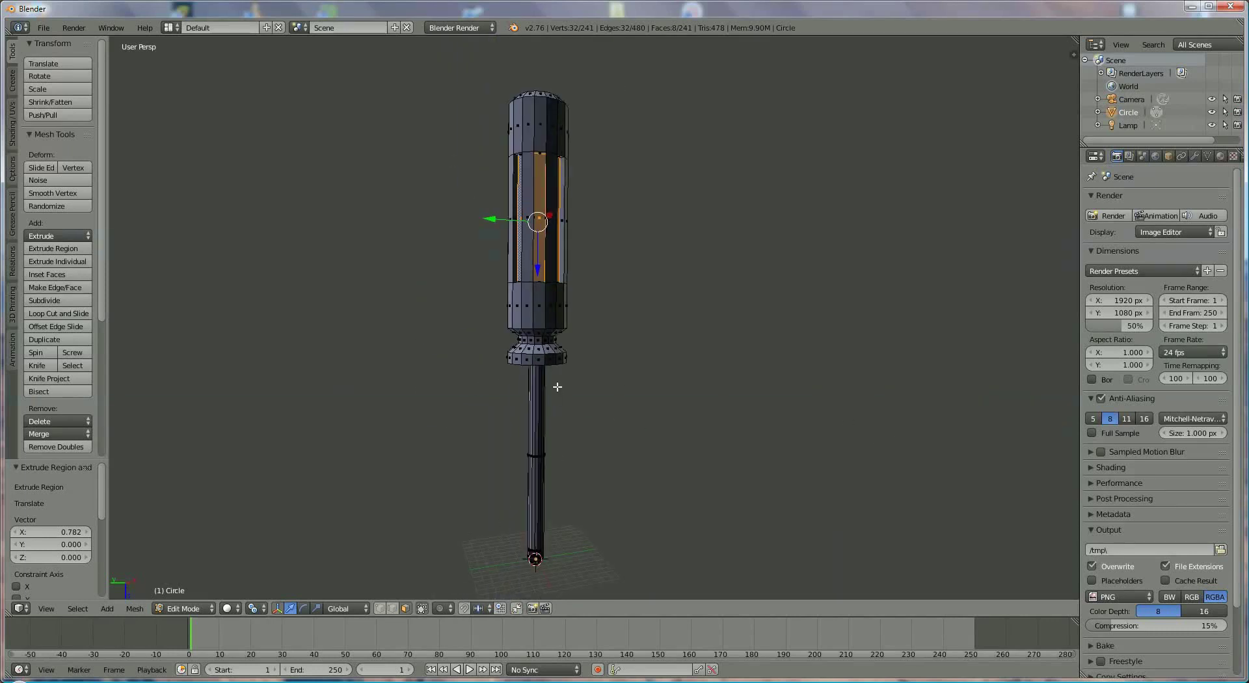
Step: Add a Subdivision Surface modifier to the screwdriver and set its View and Render subdivisions to 3
{"action": "left_click", "coordinate": [1194, 156]}
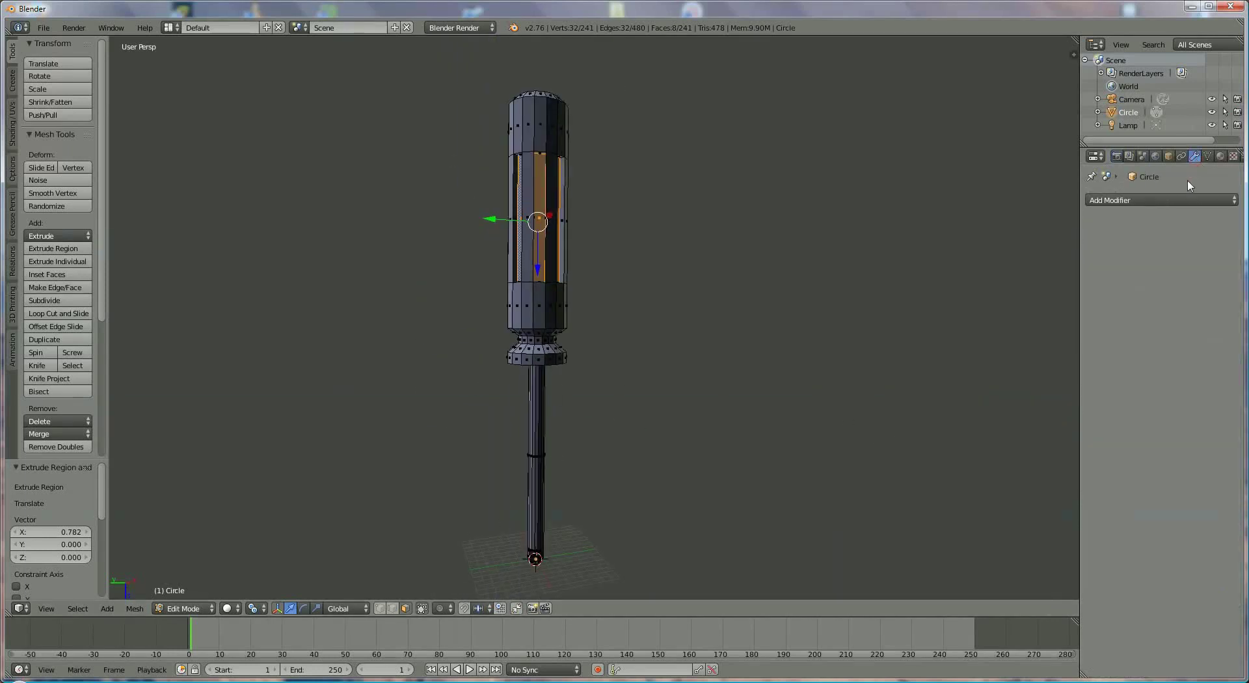
{"action": "left_click", "coordinate": [1183, 201]}
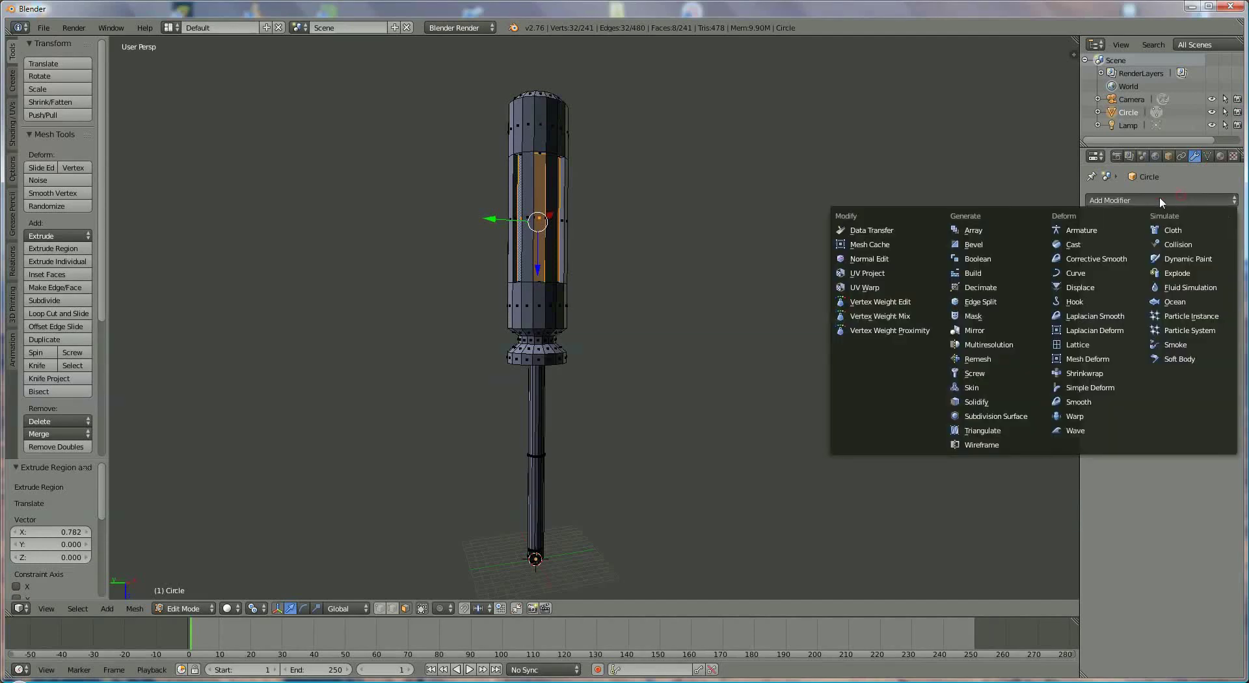
{"action": "left_click", "coordinate": [1007, 418]}
{"action": "left_click", "coordinate": [1154, 291]}
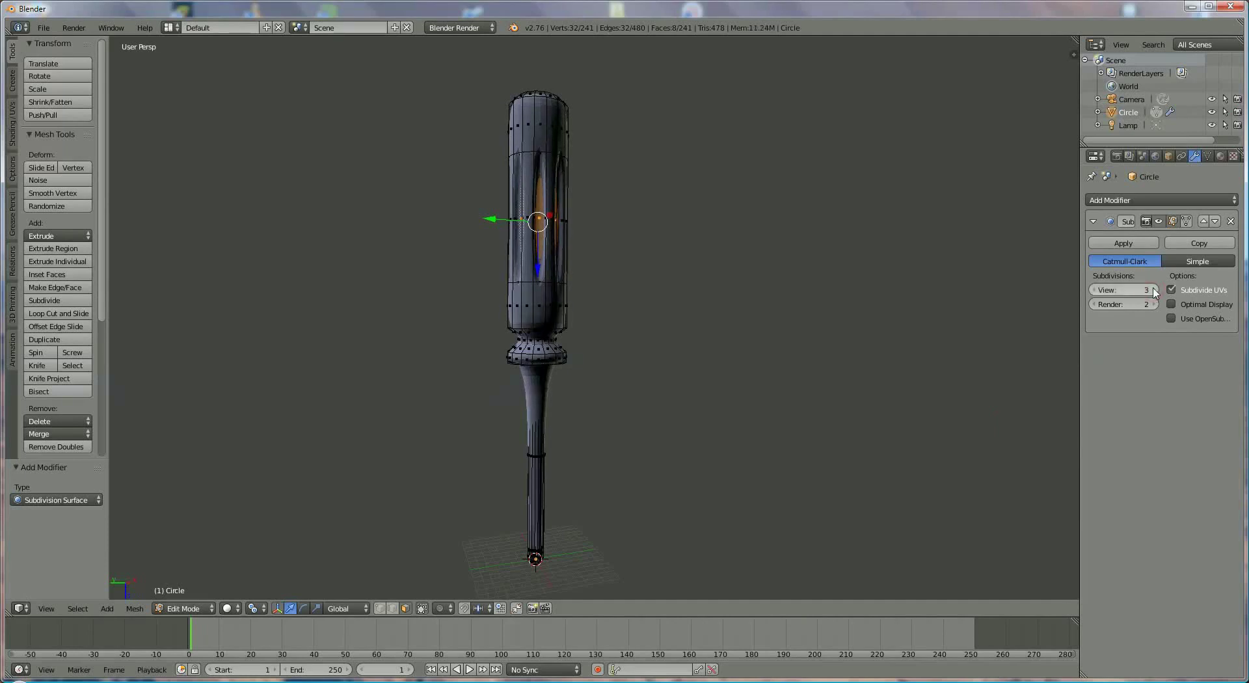
{"action": "left_click", "coordinate": [1154, 304]}
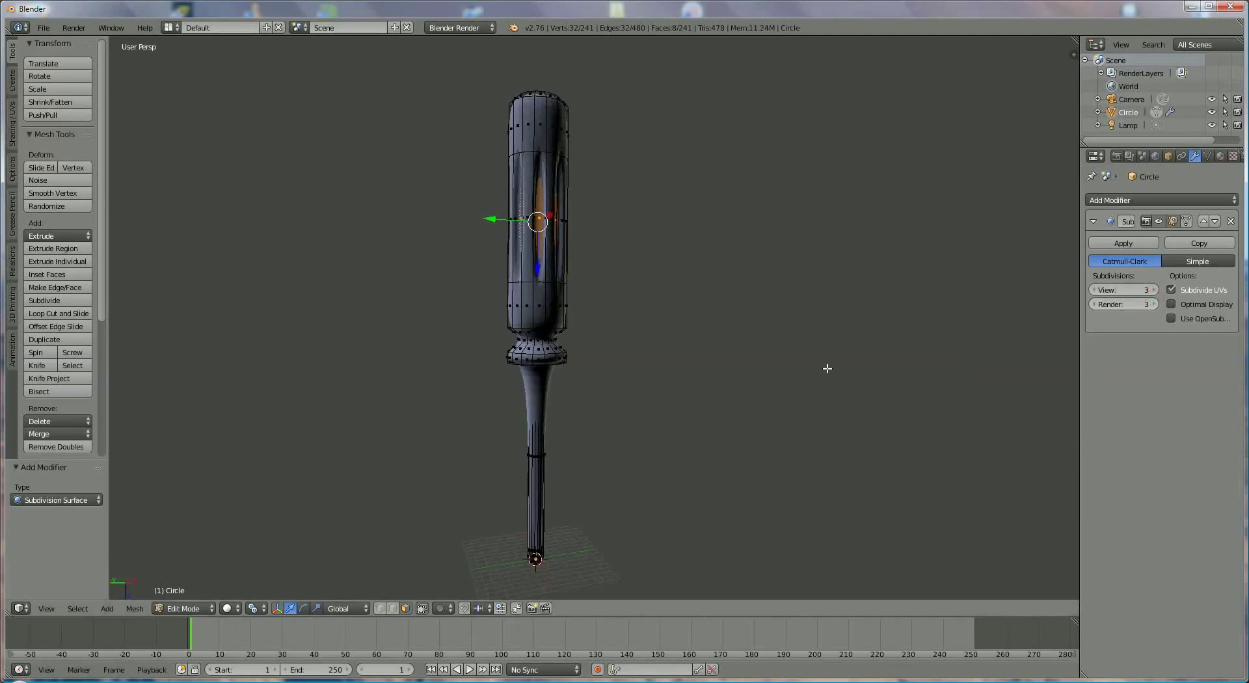
Step: Cut an edge loop around the handle's plain end section and slide it about -0.85, close to the cap's bevelled rim
{"action": "middle_click_drag", "start_coordinate": [661, 321], "coordinate": [705, 421], "text": "shift"}
{"action": "scroll", "coordinate": [699, 414], "scroll_direction": "up", "scroll_amount": 2}
{"action": "scroll", "coordinate": [698, 415], "scroll_direction": "up", "scroll_amount": 3}
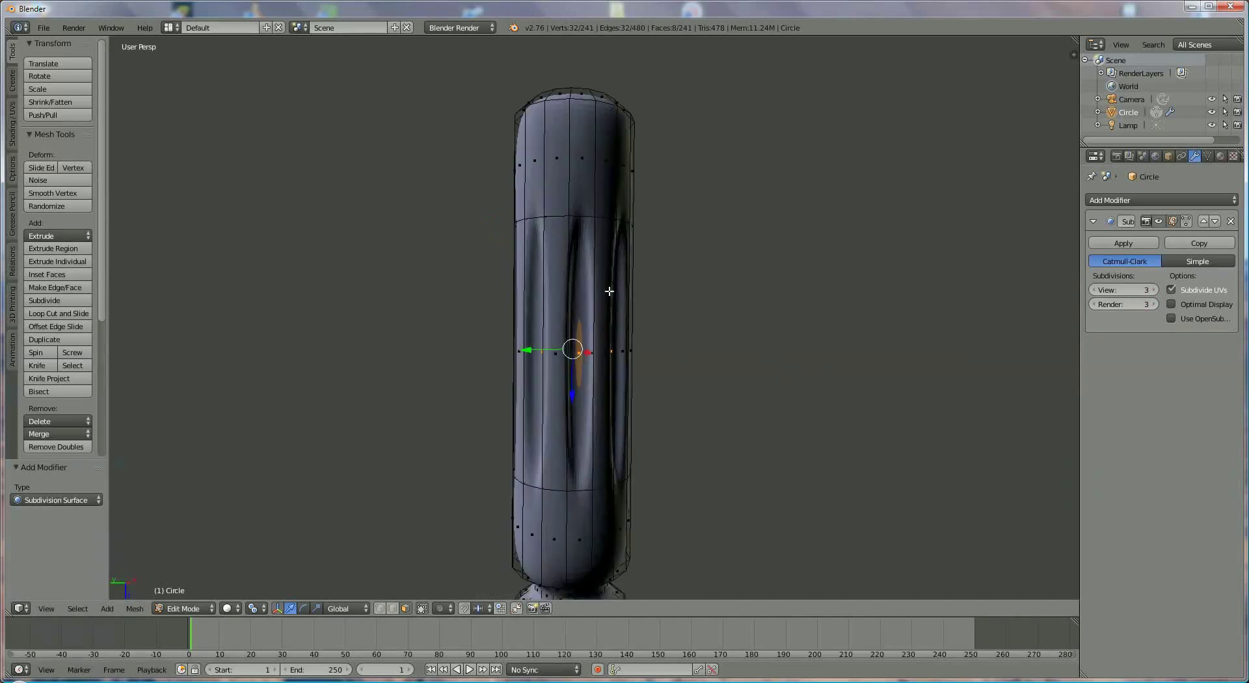
{"action": "scroll", "coordinate": [614, 205], "scroll_direction": "up", "scroll_amount": 4, "text": "shift"}
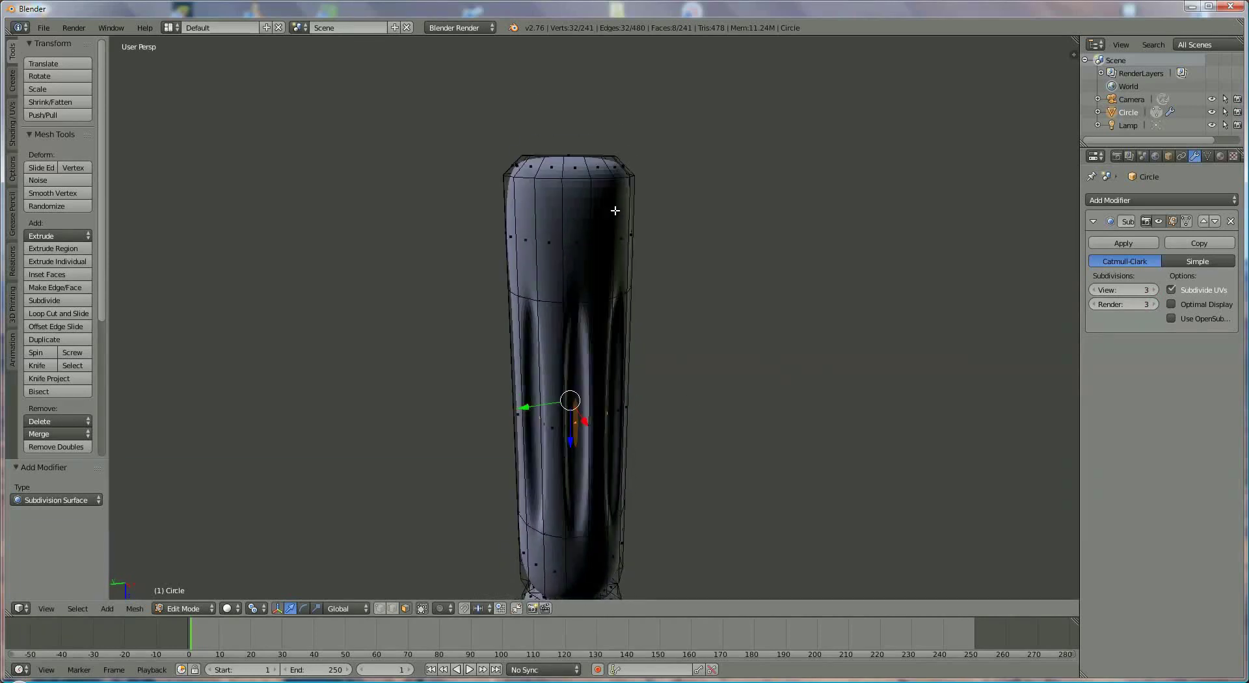
{"action": "scroll", "coordinate": [613, 209], "scroll_direction": "up", "scroll_amount": 2}
{"action": "scroll", "coordinate": [641, 221], "scroll_direction": "up", "scroll_amount": 4, "text": "shift"}
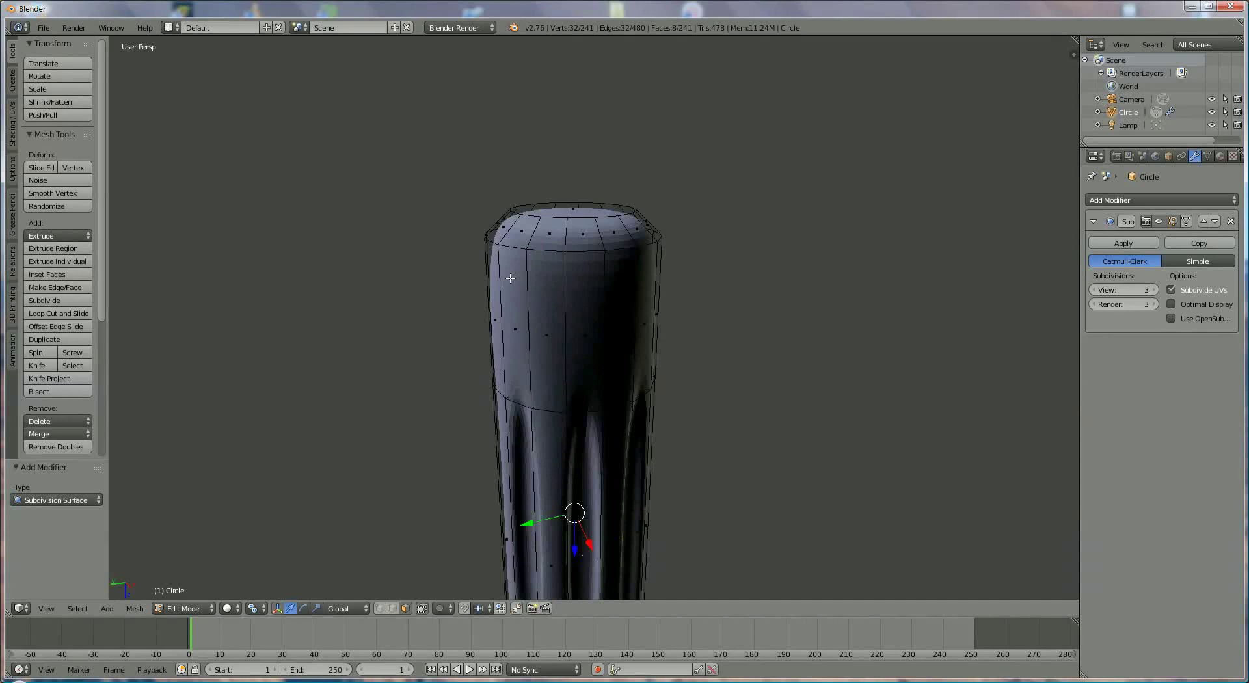
{"action": "key", "text": "ctrl+r"}
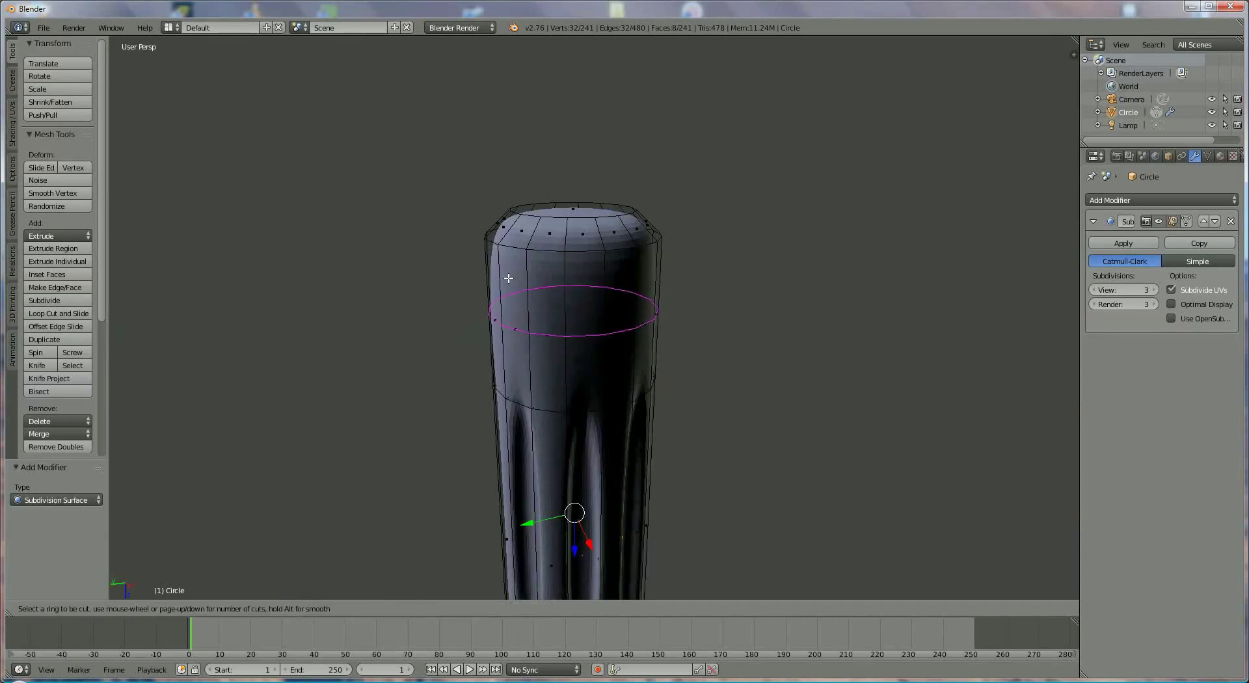
{"action": "left_click", "coordinate": [508, 278]}
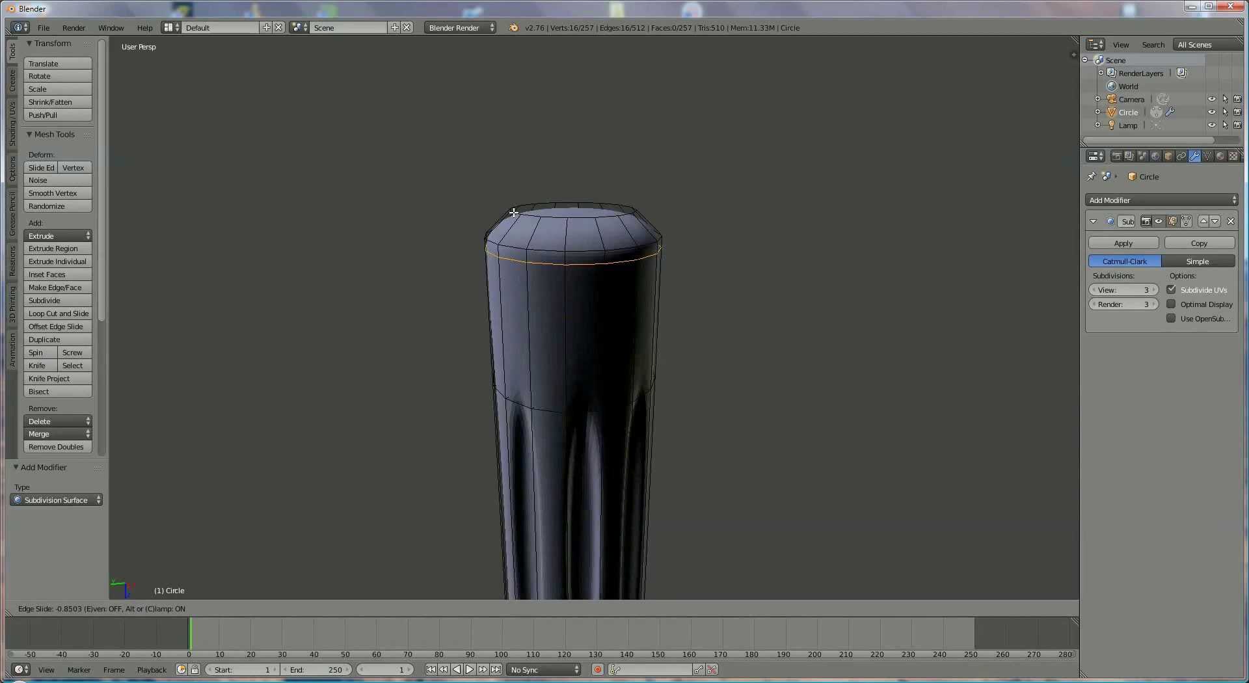
{"action": "left_click", "coordinate": [514, 212]}
Step: Cut two edge loops around the grooved grip section, sliding one tight against its cap-side end and one tight against its collar-side end
{"action": "middle_click_drag", "start_coordinate": [550, 329], "coordinate": [557, 306]}
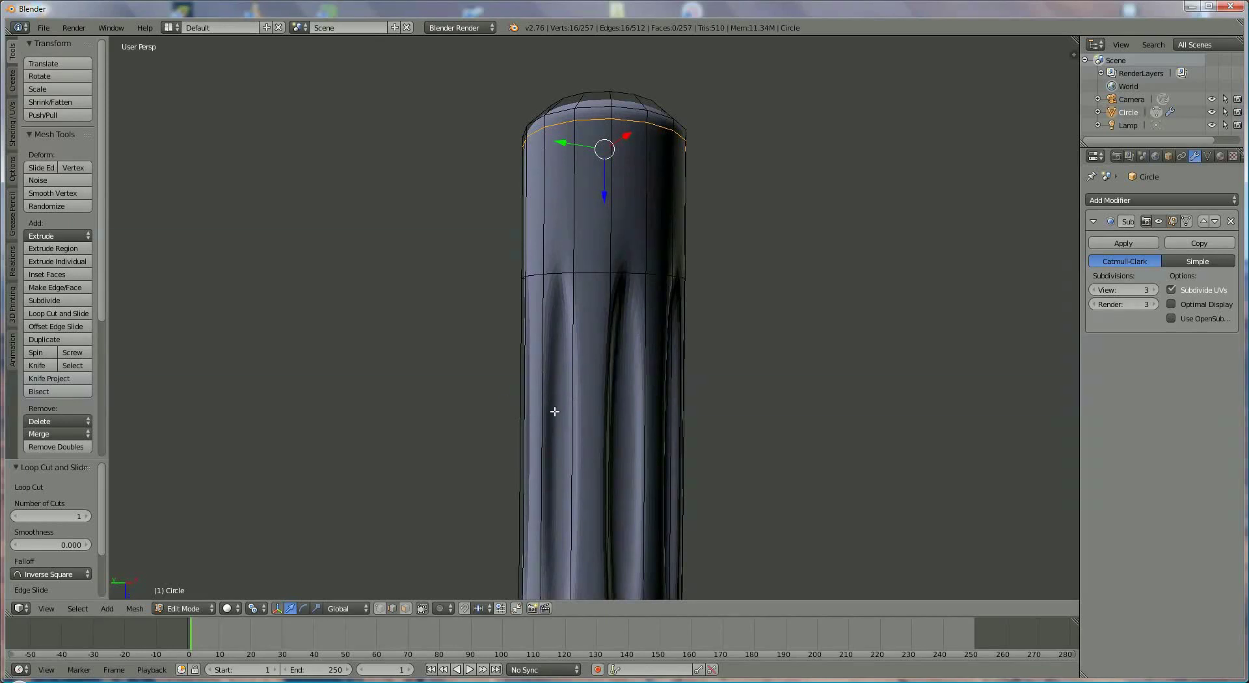
{"action": "key", "text": "ctrl+r"}
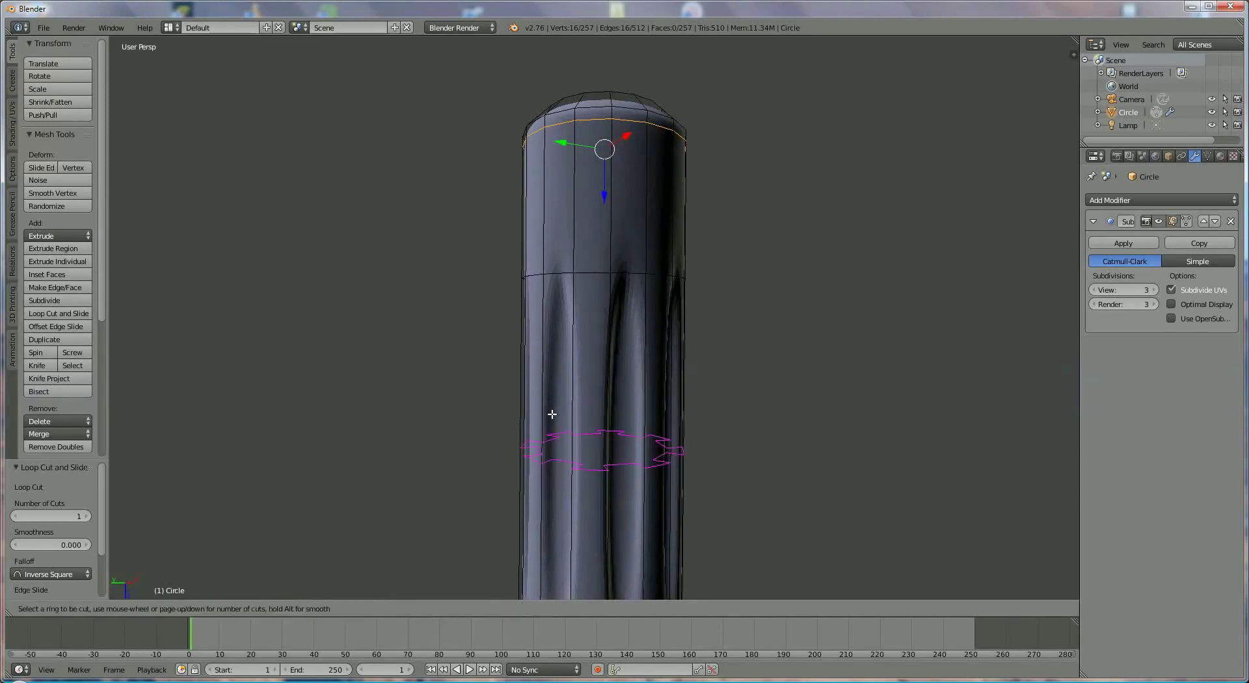
{"action": "left_click", "coordinate": [588, 386]}
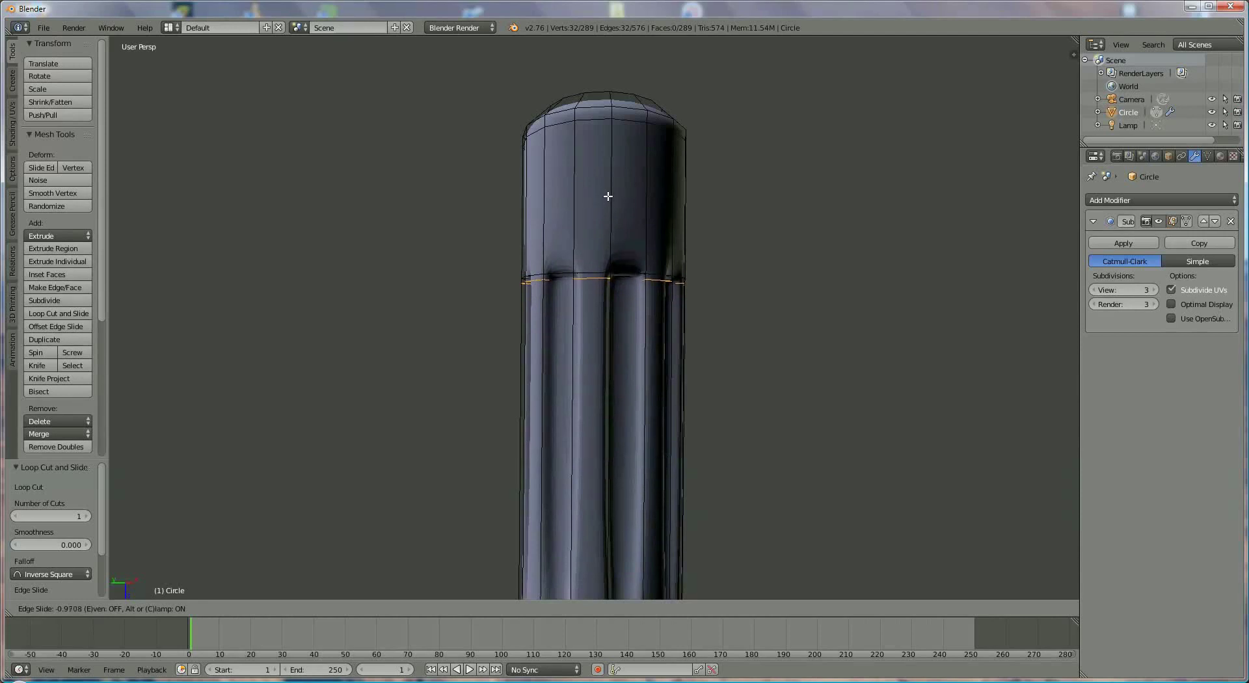
{"action": "left_click", "coordinate": [606, 197]}
{"action": "middle_click_drag", "start_coordinate": [625, 476], "coordinate": [602, 302], "text": "shift"}
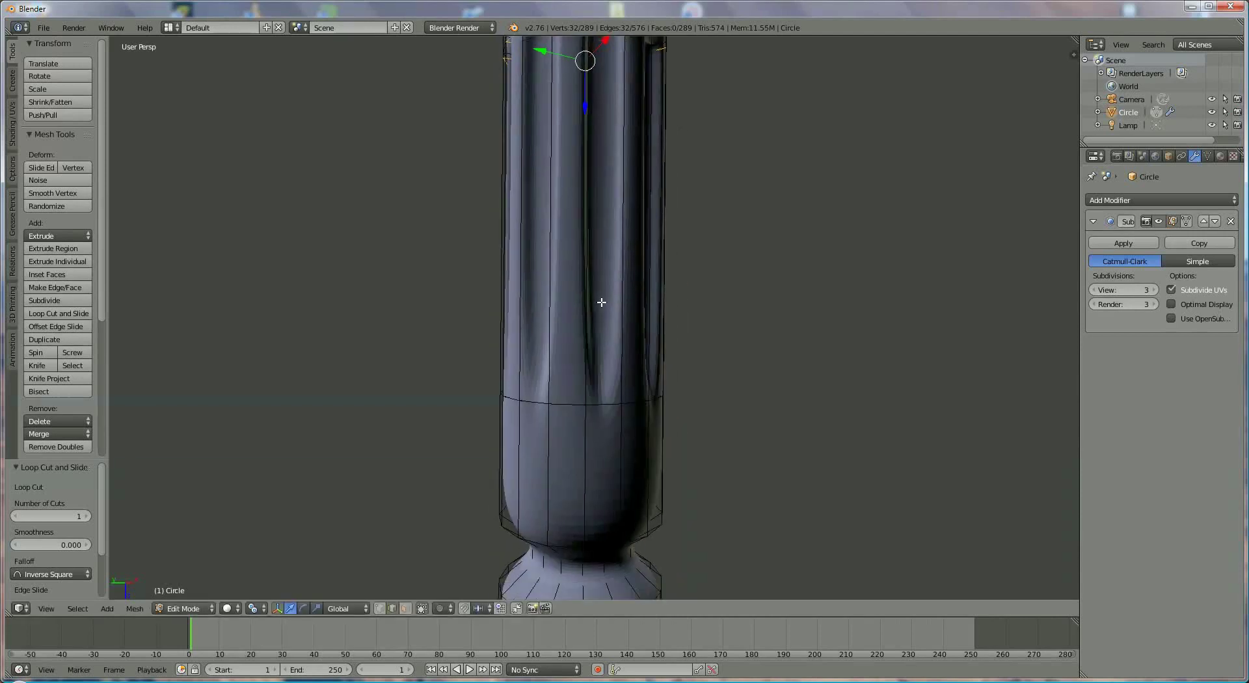
{"action": "key", "text": "ctrl+r"}
{"action": "left_click", "coordinate": [599, 348]}
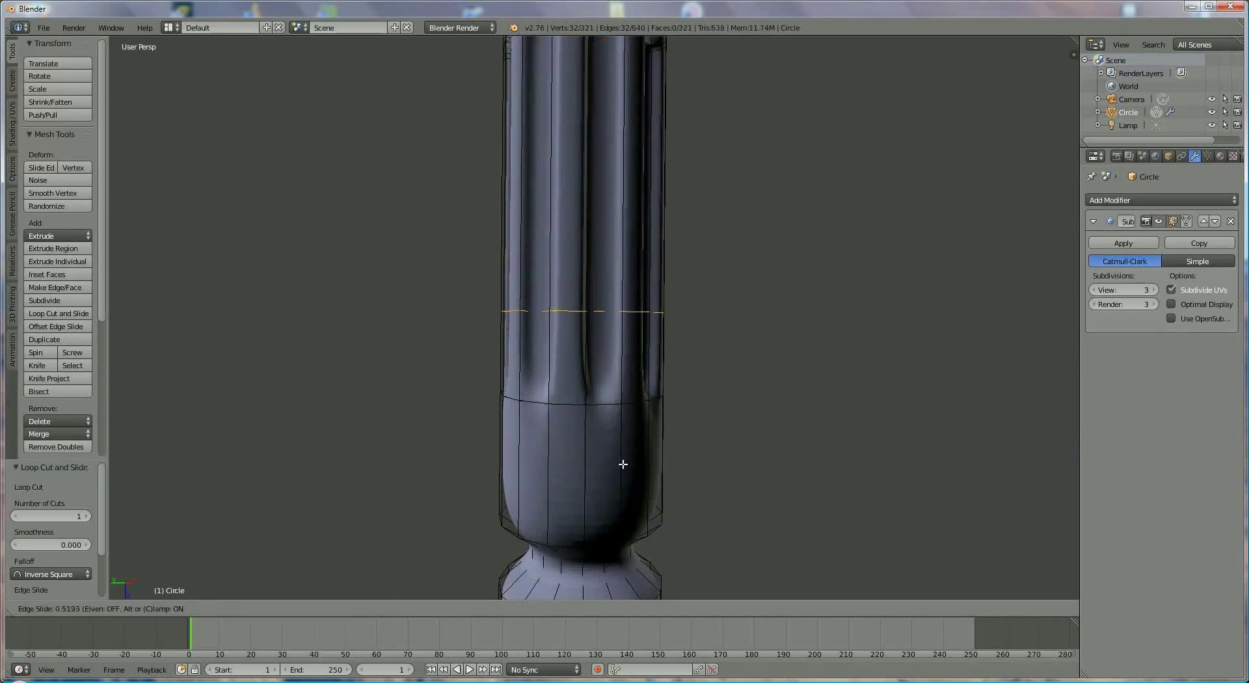
{"action": "left_click", "coordinate": [626, 528]}
Step: Cut an edge loop around the handle's plain collar-side section and slide it about 0.72 toward the neck taper
{"action": "middle_click_drag", "start_coordinate": [720, 438], "coordinate": [651, 283], "text": "shift"}
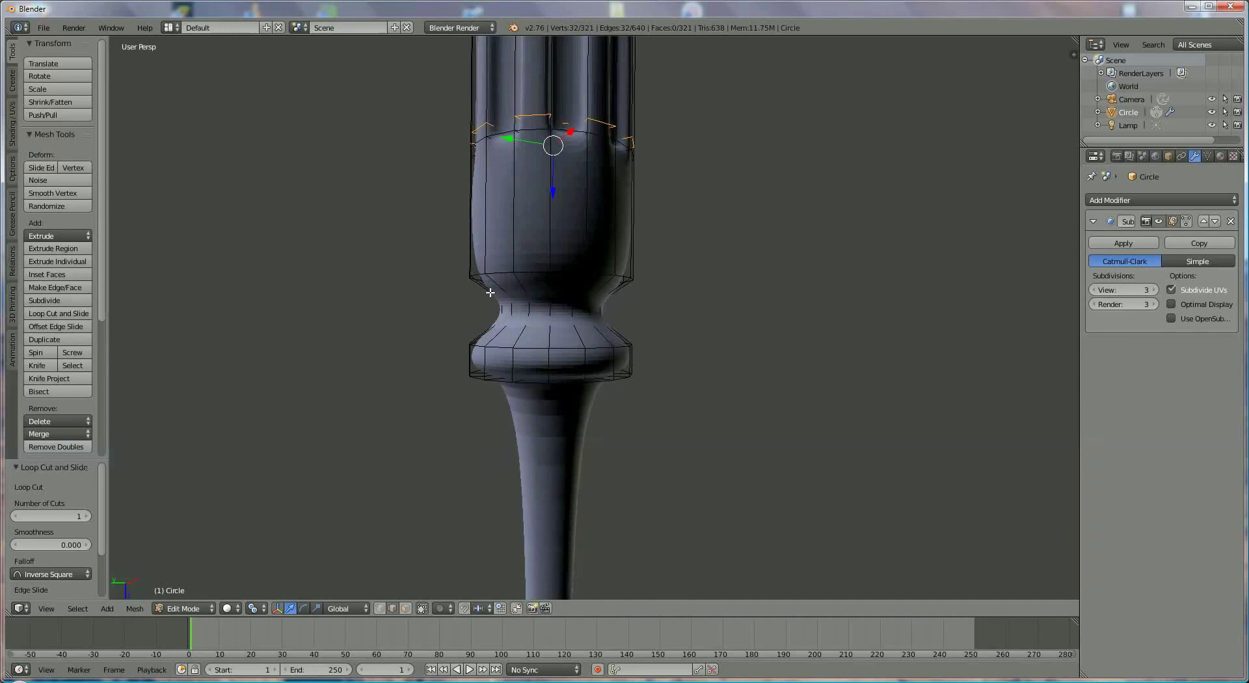
{"action": "key", "text": "ctrl+r"}
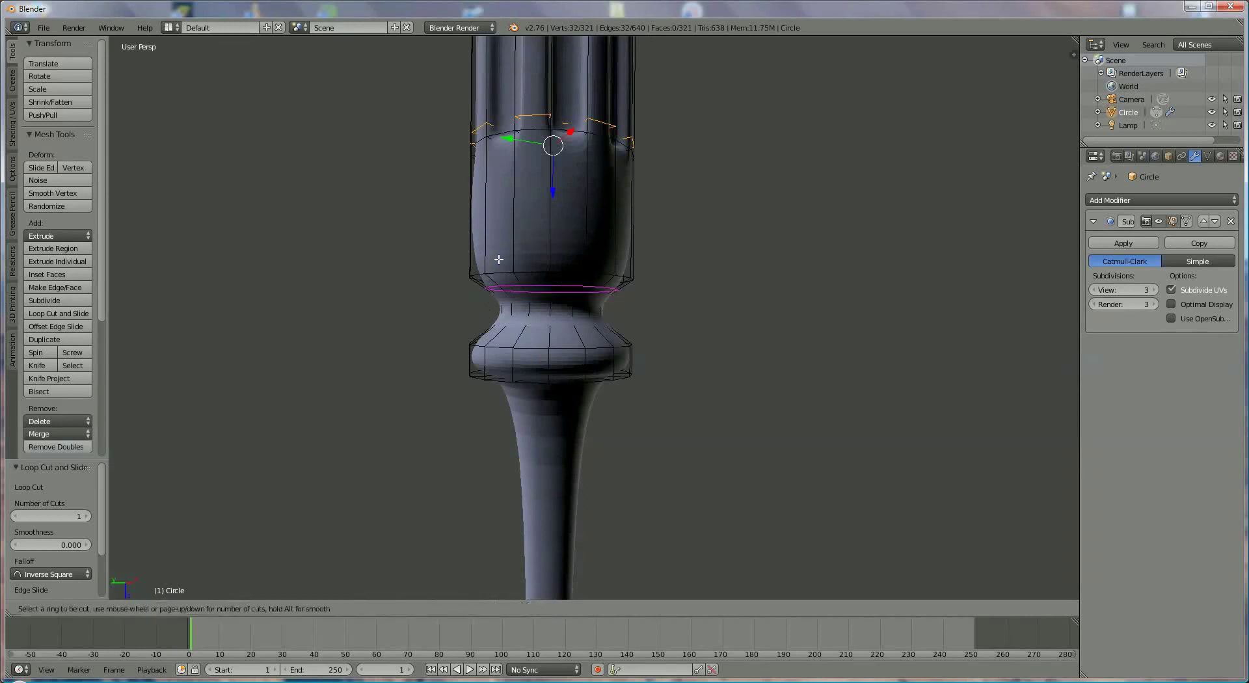
{"action": "left_click", "coordinate": [500, 248]}
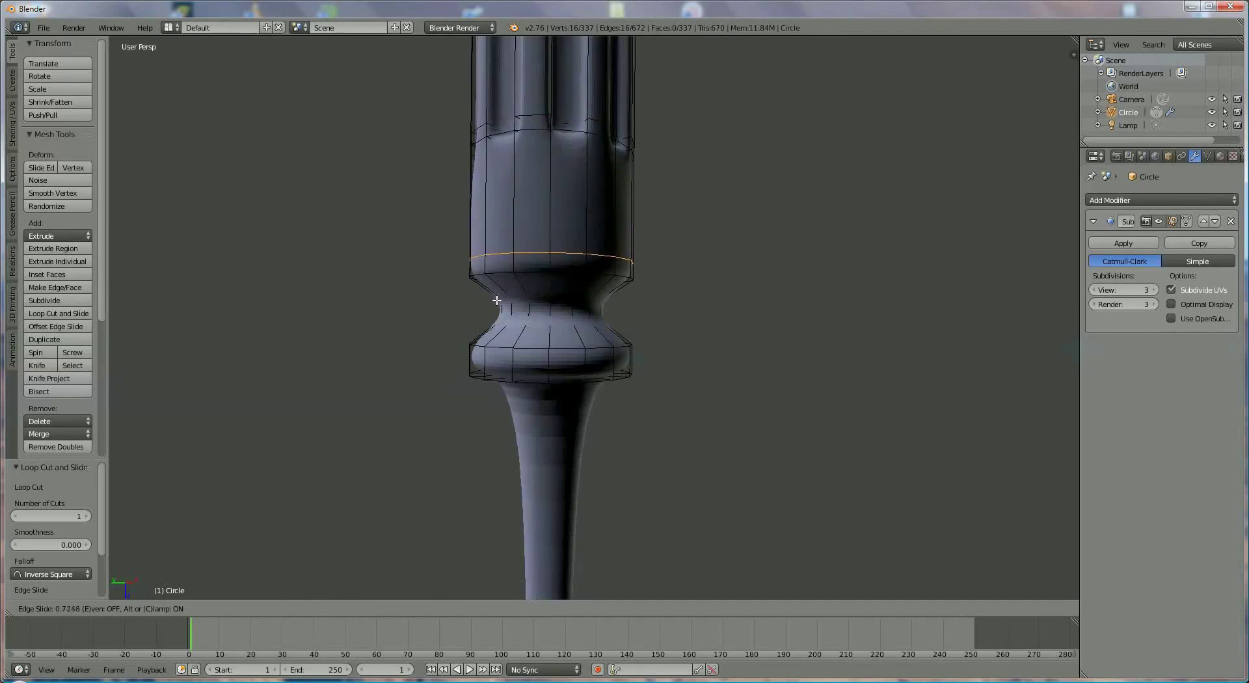
{"action": "left_click", "coordinate": [497, 302]}
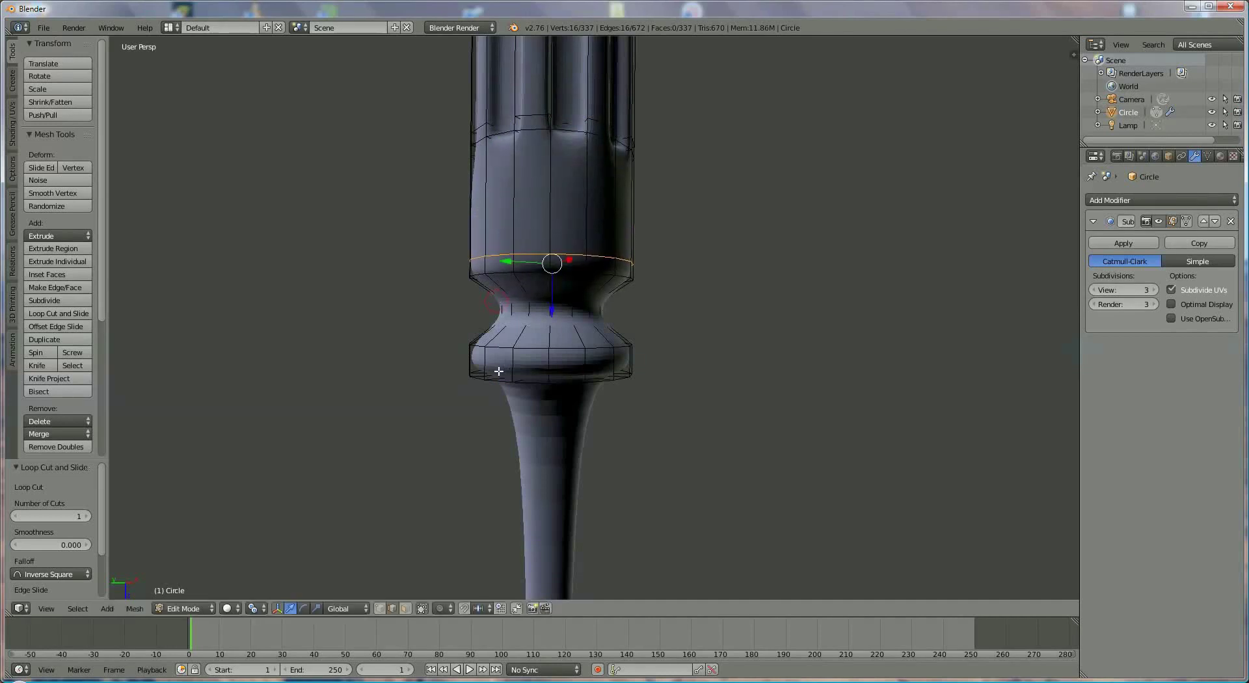
Step: Cut two edge loops around the collar band, sliding one about 0.84 toward the shaft-side rim and the other toward the neck-side rim
{"action": "key", "text": "ctrl+r"}
{"action": "left_click", "coordinate": [489, 372]}
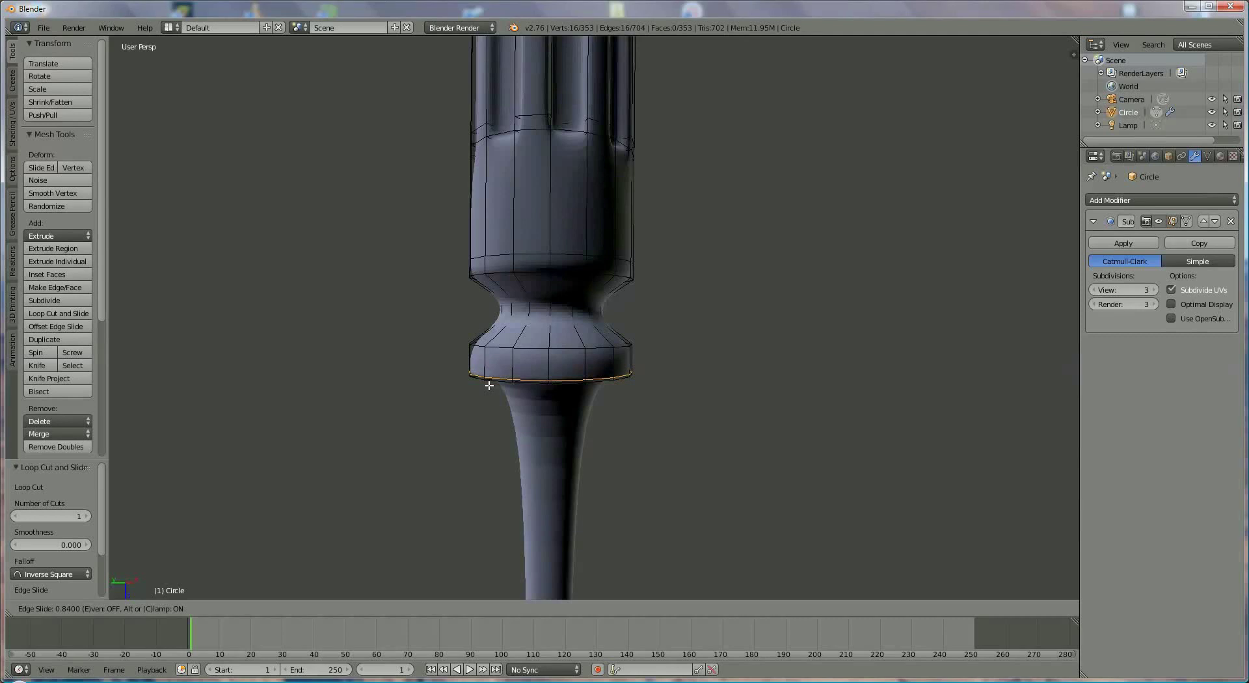
{"action": "left_click", "coordinate": [489, 386]}
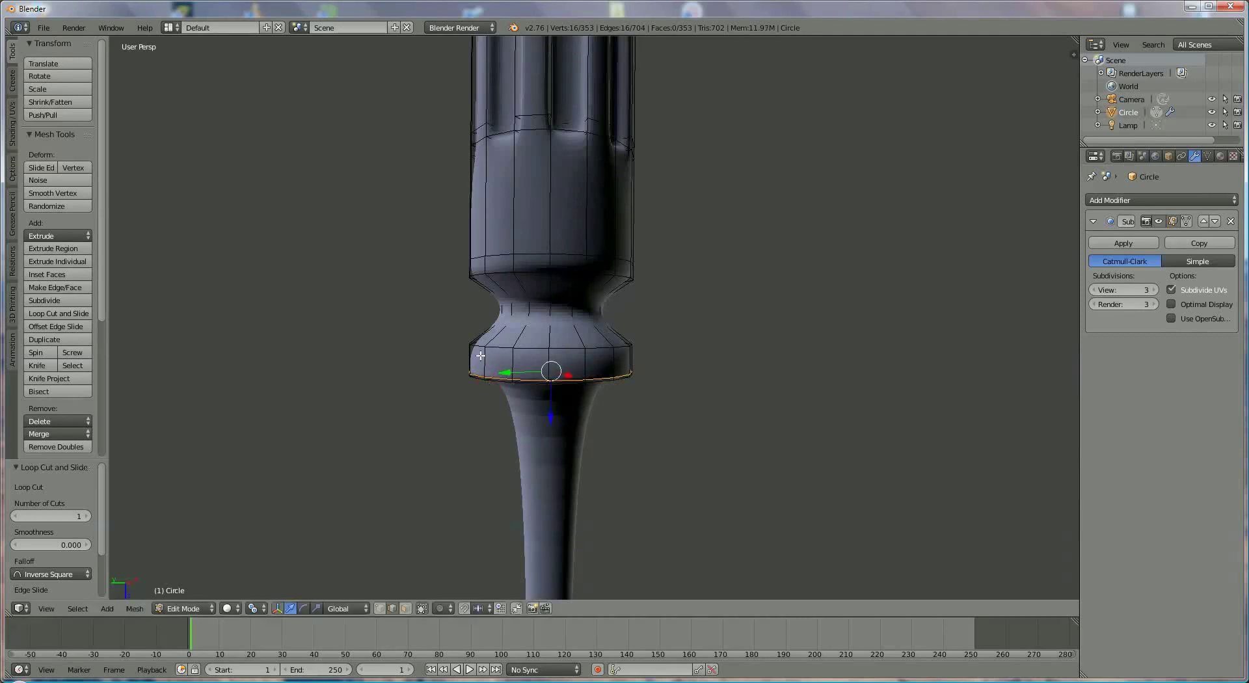
{"action": "key", "text": "ctrl+r"}
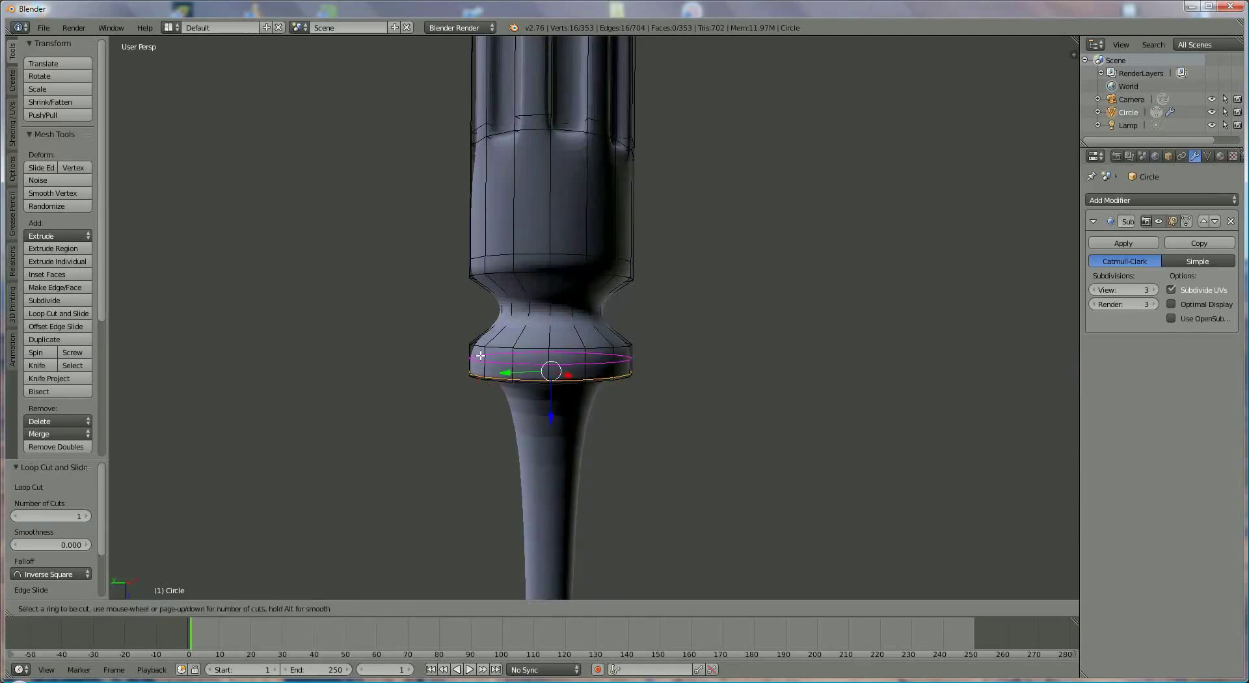
{"action": "left_click", "coordinate": [484, 350]}
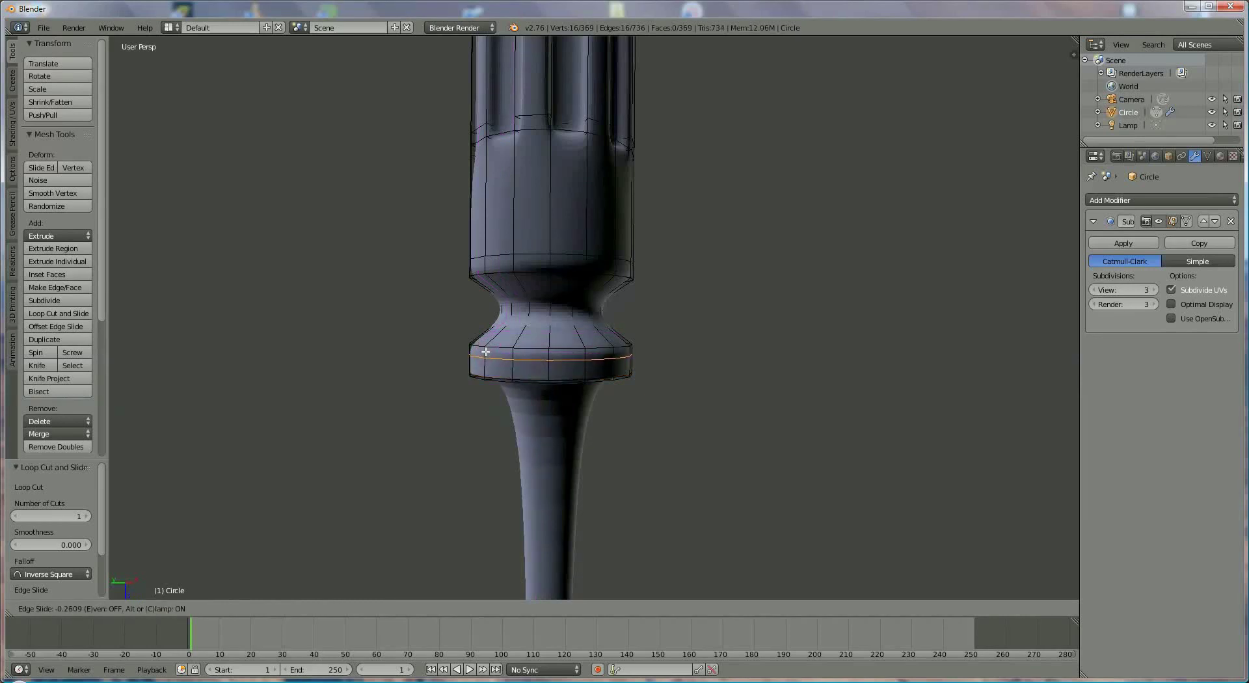
{"action": "left_click", "coordinate": [515, 316]}
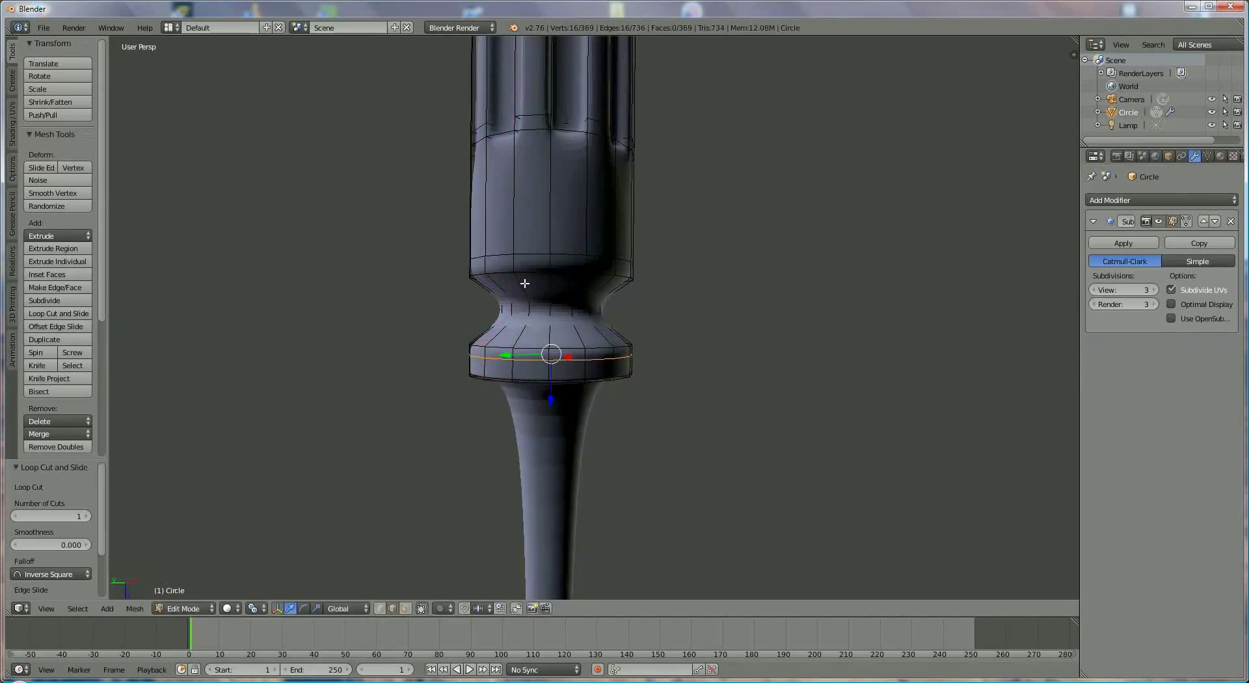
Step: Cut an edge loop around the narrow neck between handle and collar, leaving it near the neck's middle
{"action": "key", "text": "ctrl+r"}
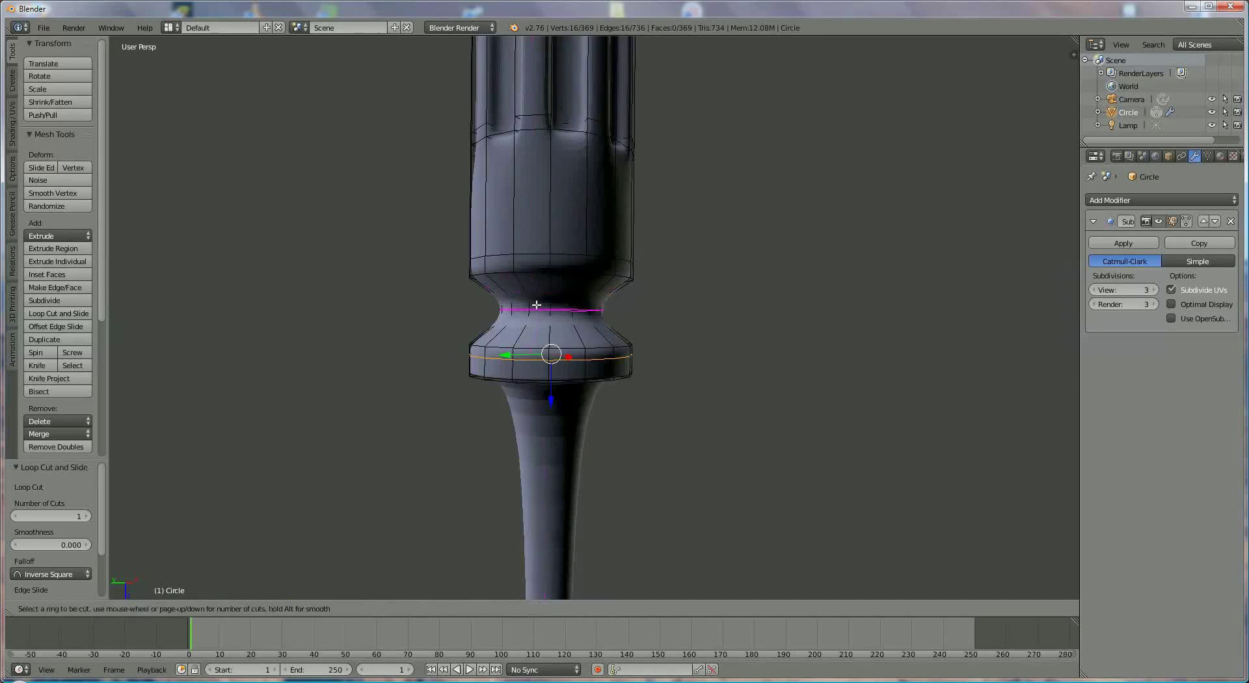
{"action": "left_click", "coordinate": [537, 305]}
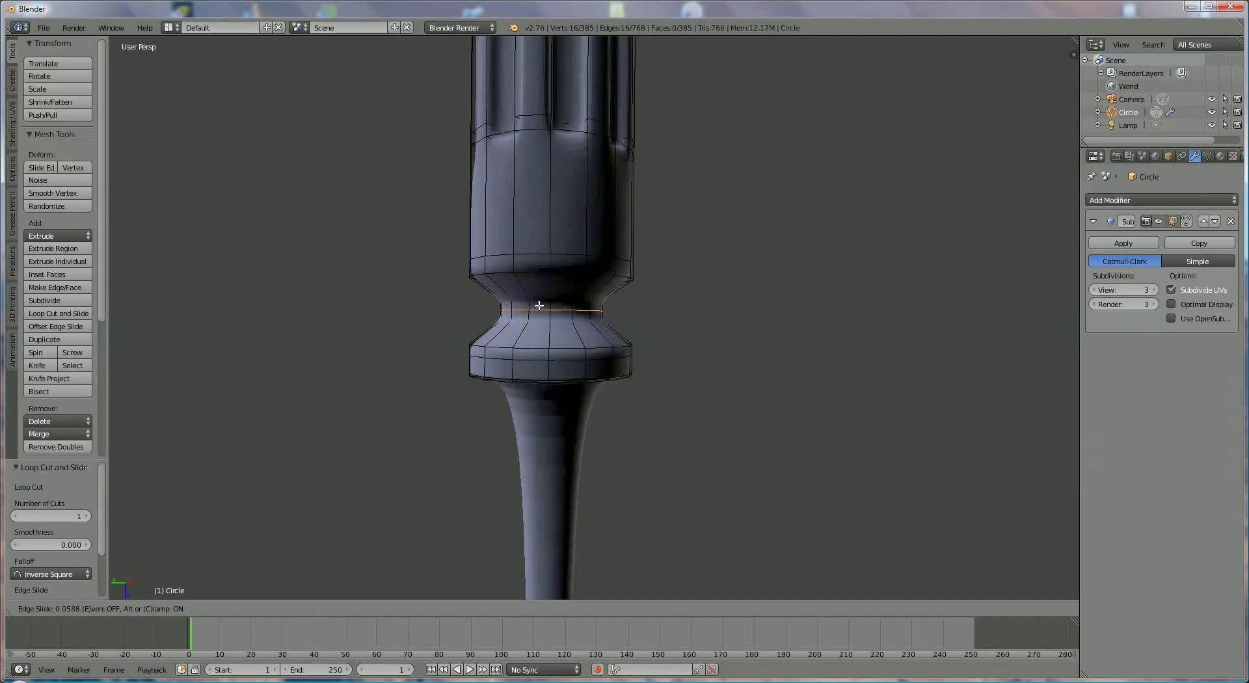
{"action": "left_click", "coordinate": [538, 305]}
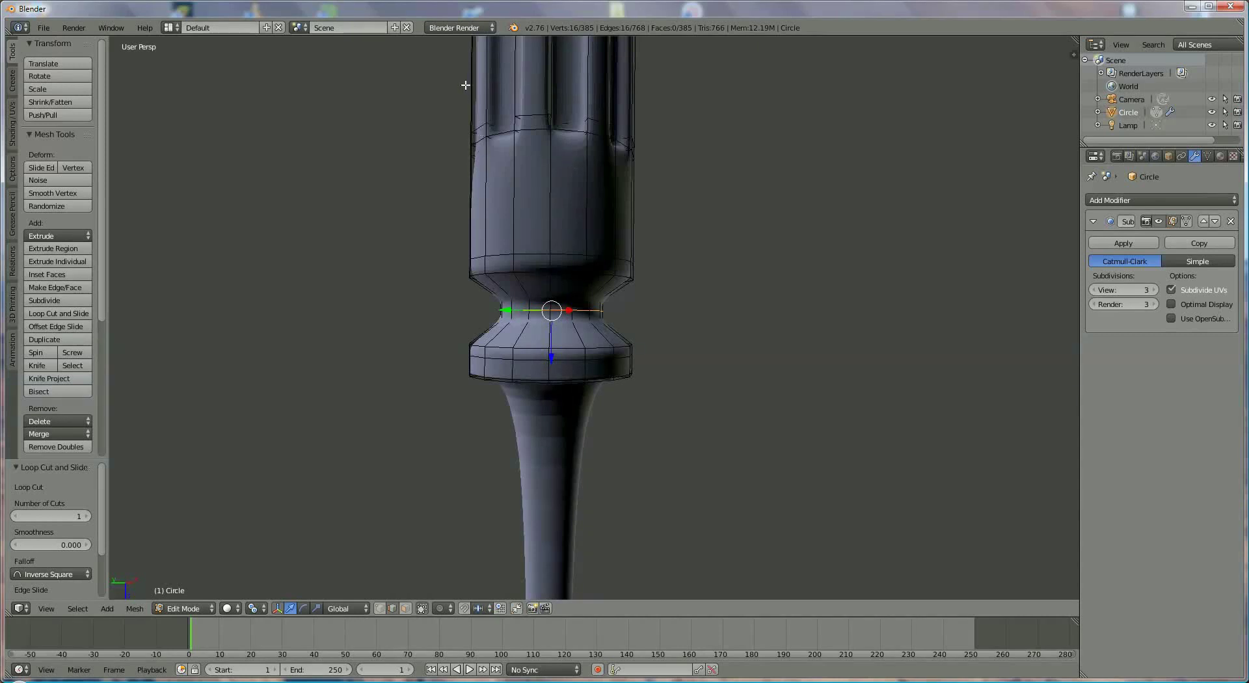
Step: Cut an edge loop around the handle's collar-side plain section and slide it about -0.85, close to the groove ends
{"action": "key", "text": "ctrl+r"}
{"action": "left_click", "coordinate": [515, 183]}
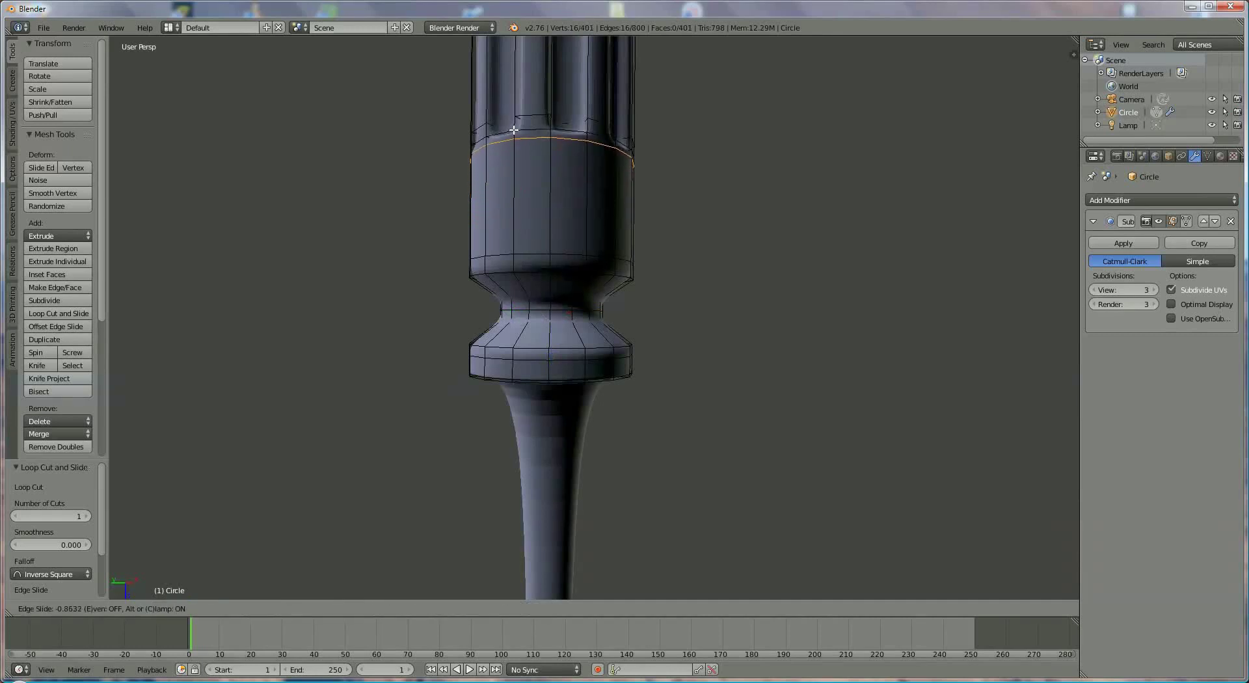
{"action": "left_click", "coordinate": [514, 130]}
Step: Cut an edge loop around the handle's cap-side plain section and slide it about 0.82, close to the groove ends
{"action": "scroll", "coordinate": [555, 173], "scroll_direction": "up", "scroll_amount": 5, "text": "shift"}
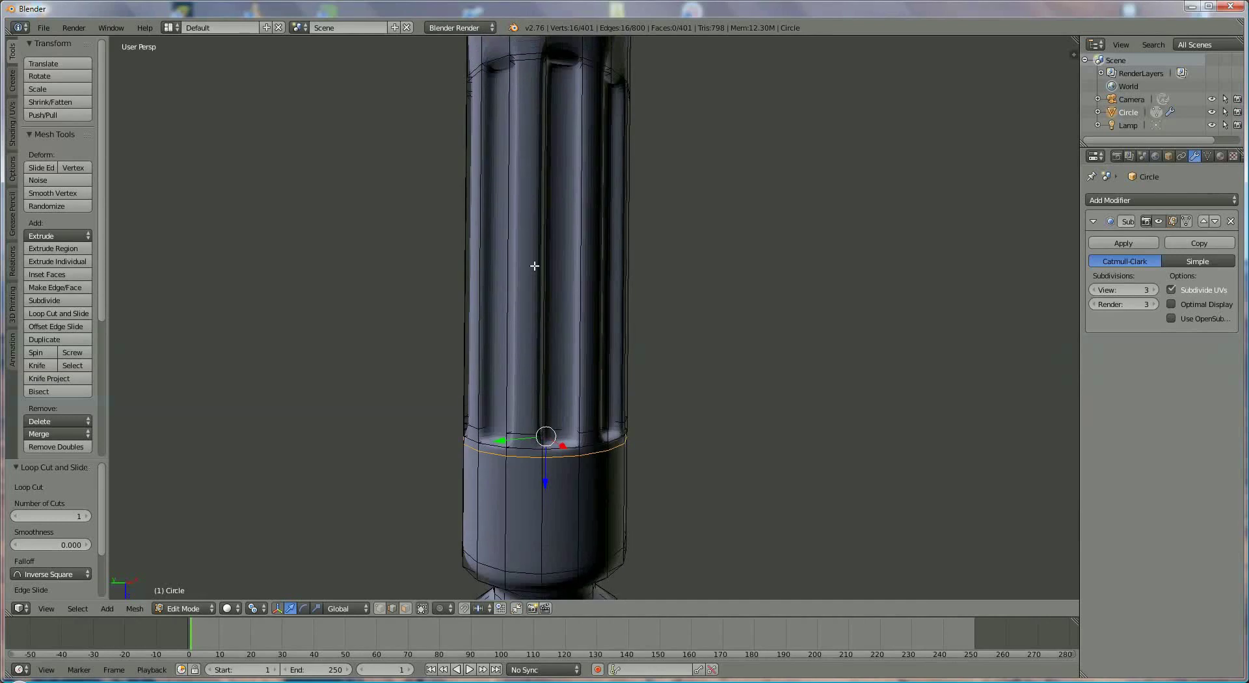
{"action": "scroll", "coordinate": [521, 237], "scroll_direction": "up", "scroll_amount": 2, "text": "shift"}
{"action": "scroll", "coordinate": [521, 237], "scroll_direction": "up", "scroll_amount": 3, "text": "shift"}
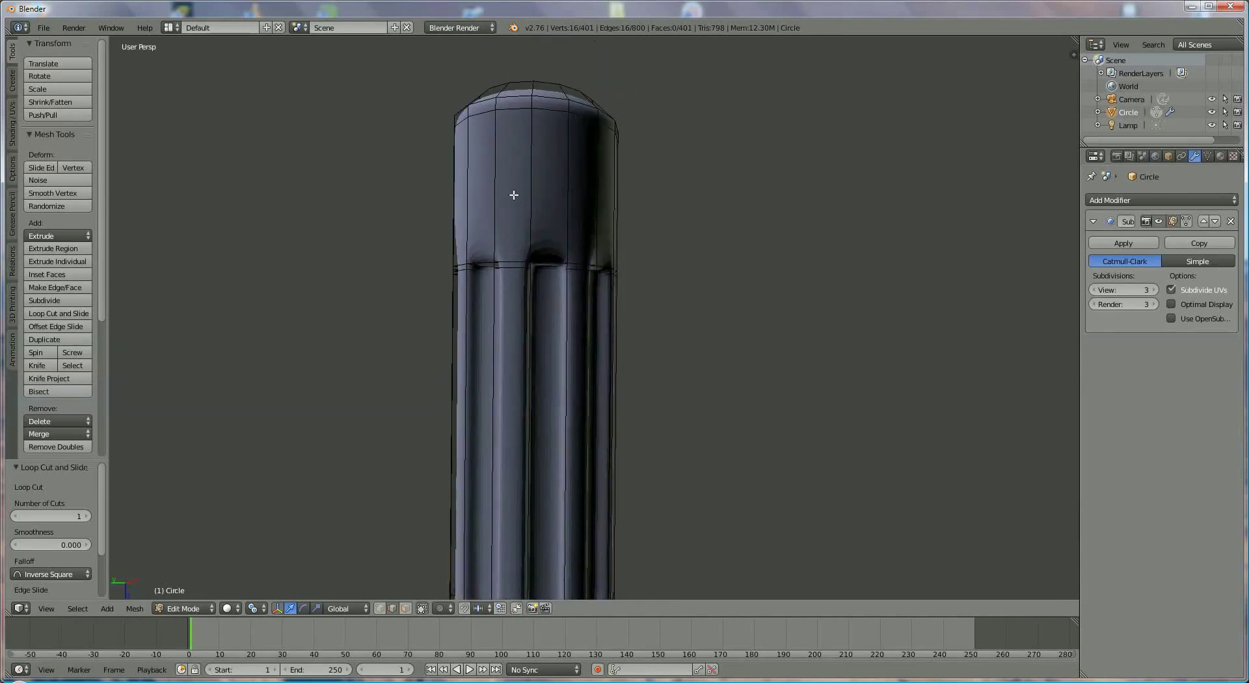
{"action": "key", "text": "ctrl+r"}
{"action": "left_click", "coordinate": [514, 195]}
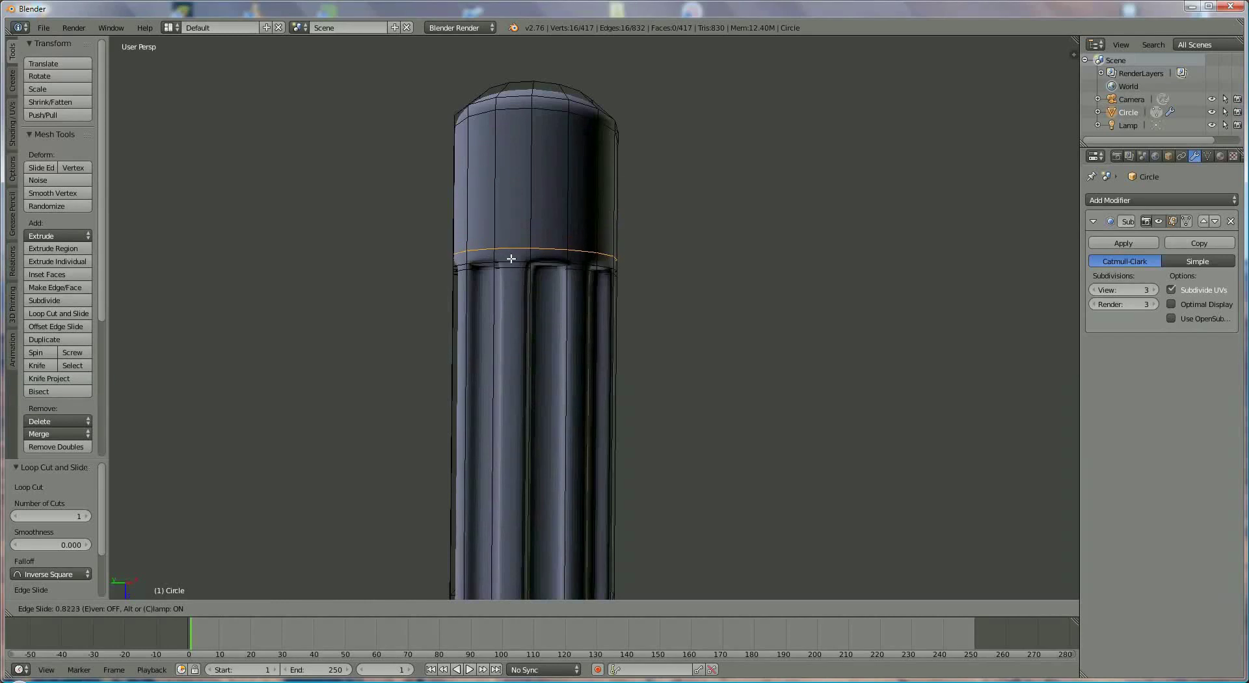
{"action": "left_click", "coordinate": [511, 260]}
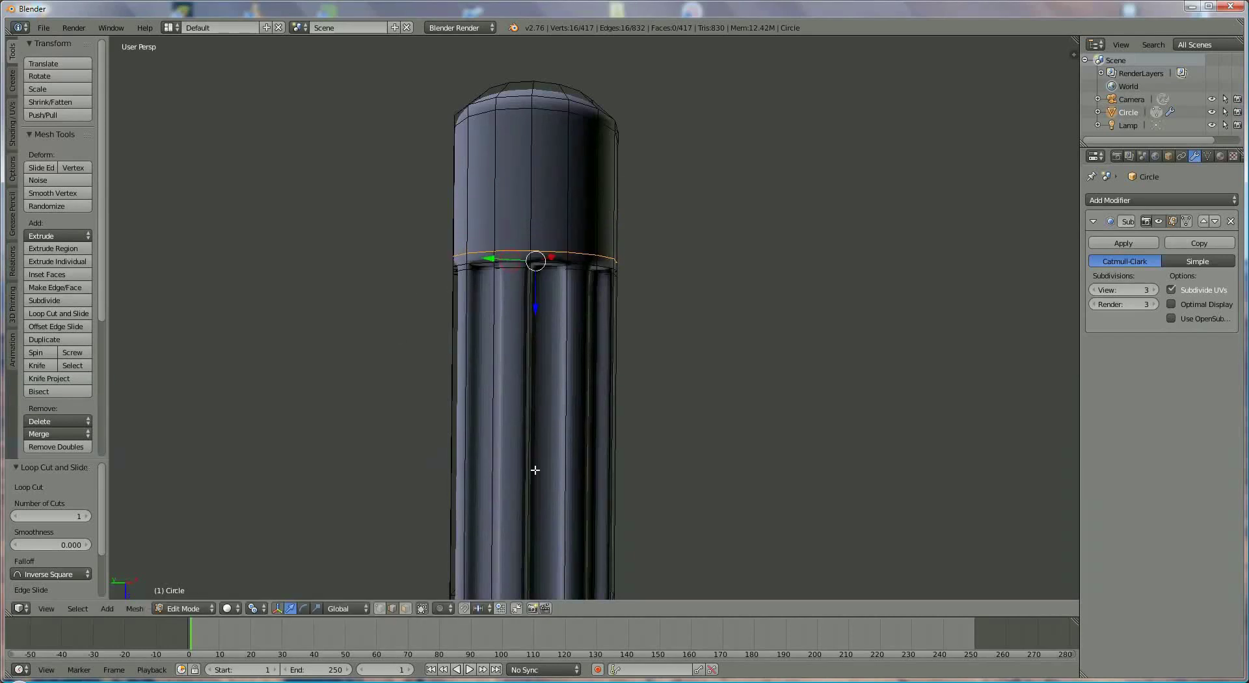
Step: Cut an edge loop around the shaft, slide it about 0.93 toward the collar, and move it -6.993 along Z to meet the collar's underside
{"action": "middle_click_drag", "start_coordinate": [418, 451], "coordinate": [529, 423], "text": "shift"}
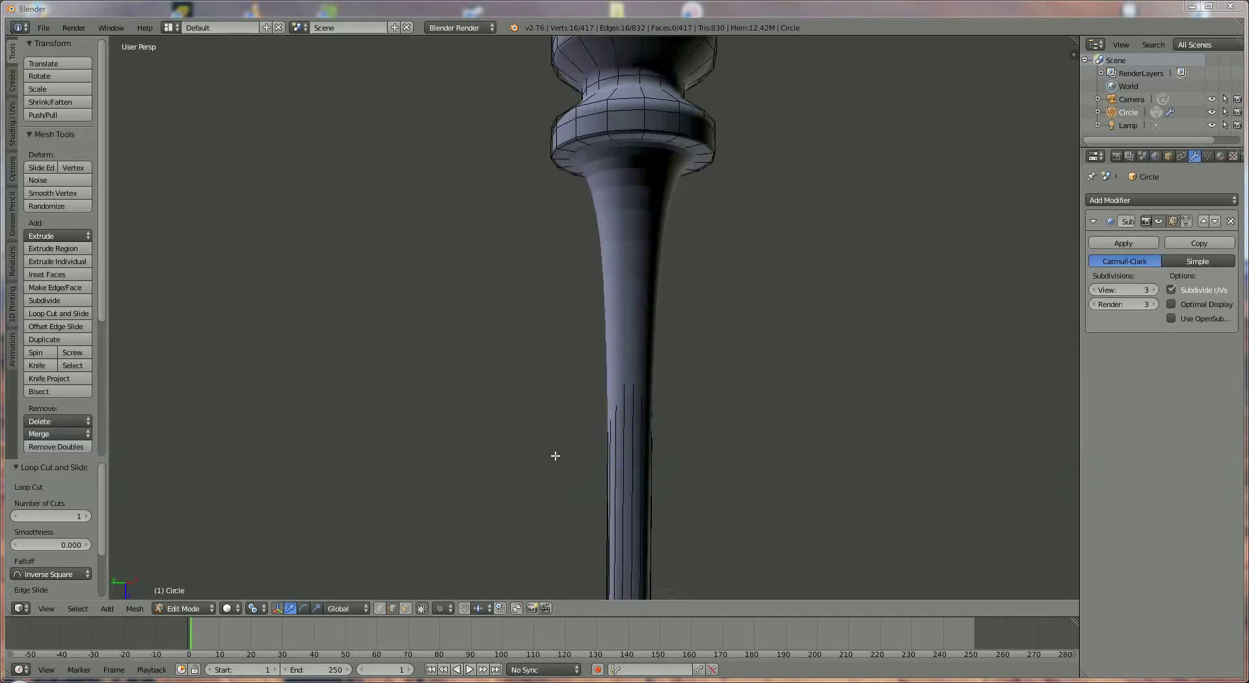
{"action": "left_click", "coordinate": [585, 466]}
{"action": "middle_click_drag", "start_coordinate": [596, 474], "coordinate": [566, 381], "text": "shift"}
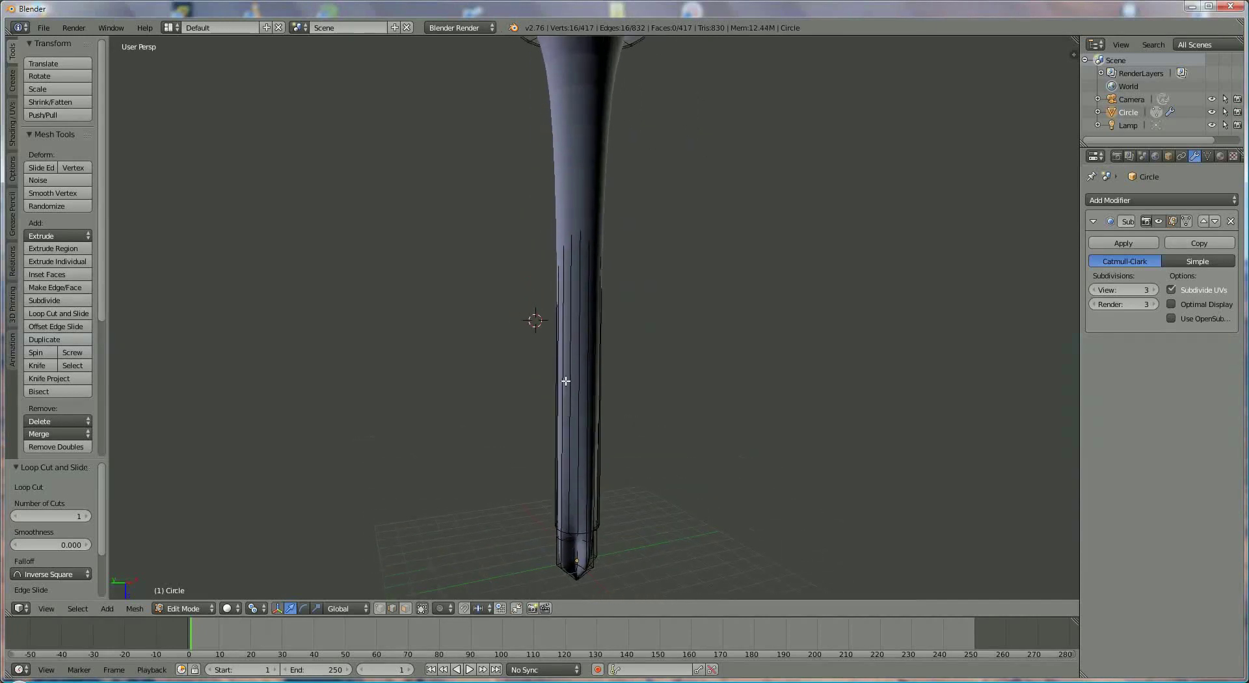
{"action": "key", "text": "ctrl+r"}
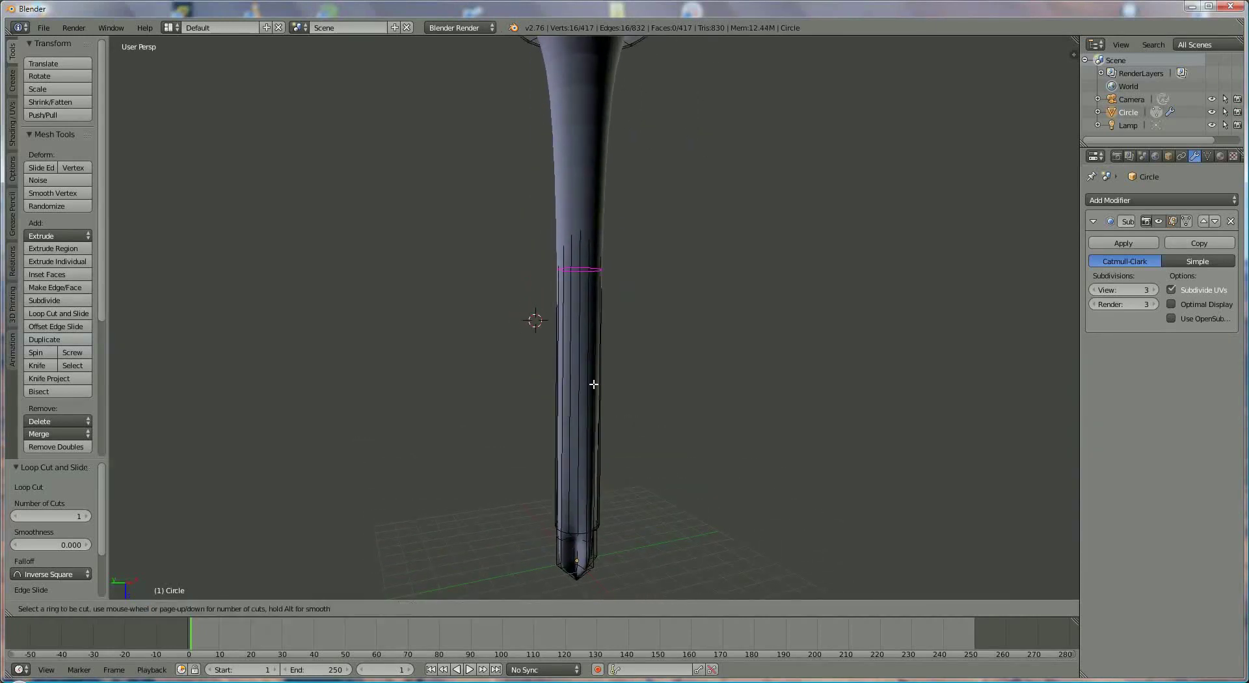
{"action": "left_click", "coordinate": [593, 384]}
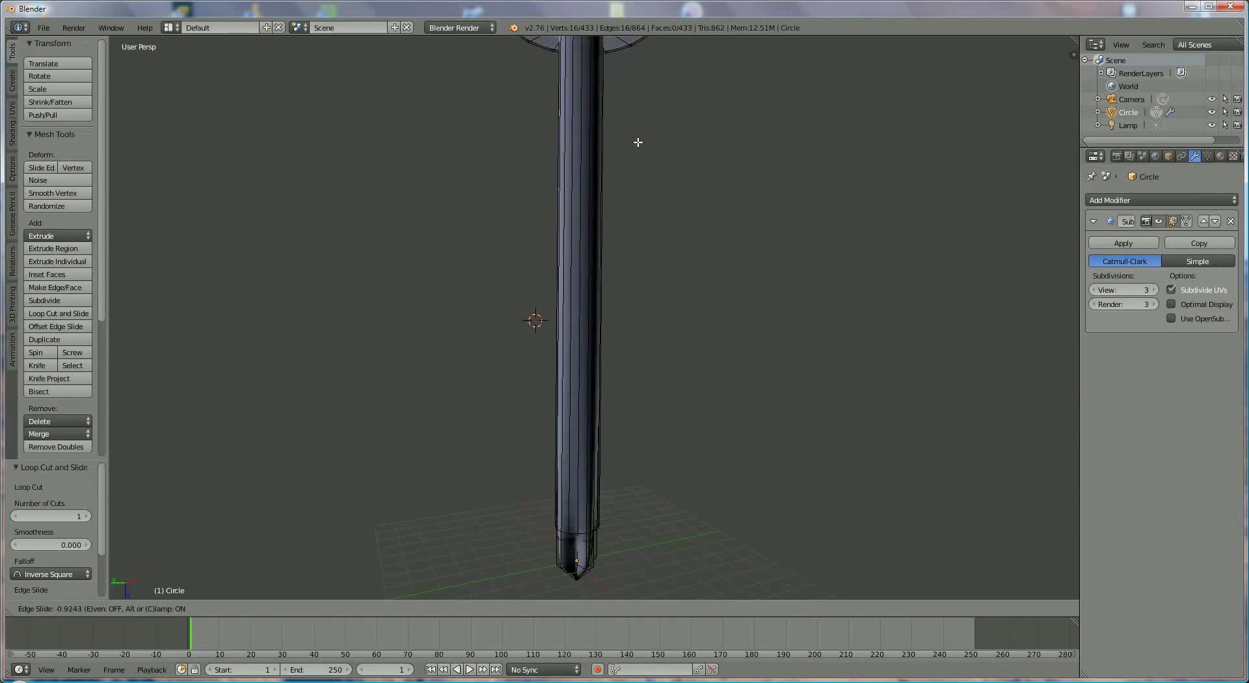
{"action": "left_click", "coordinate": [641, 263]}
{"action": "middle_click_drag", "start_coordinate": [663, 137], "coordinate": [573, 368], "text": "shift"}
{"action": "left_click_drag", "start_coordinate": [553, 437], "coordinate": [565, 284]}
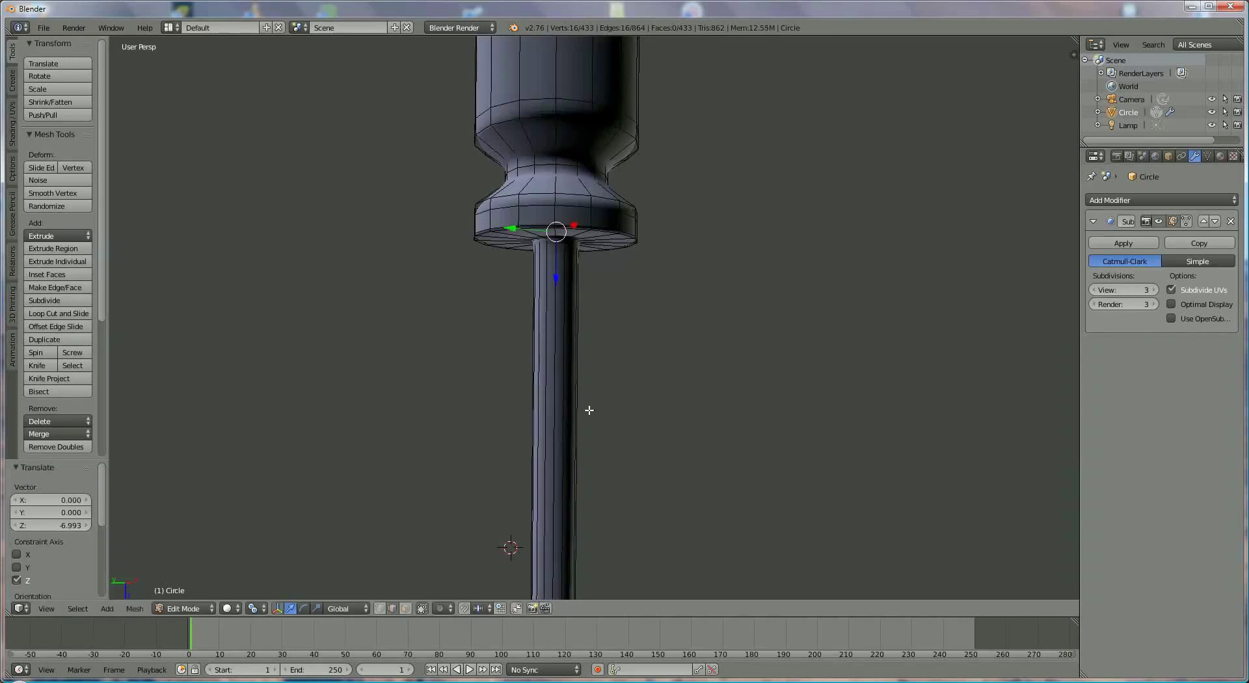
Step: Cut an edge loop around the long shaft section and slide it down close to the start of the Phillips tip
{"action": "scroll", "coordinate": [650, 273], "scroll_direction": "down", "scroll_amount": 5}
{"action": "middle_click_drag", "start_coordinate": [654, 212], "coordinate": [586, 302]}
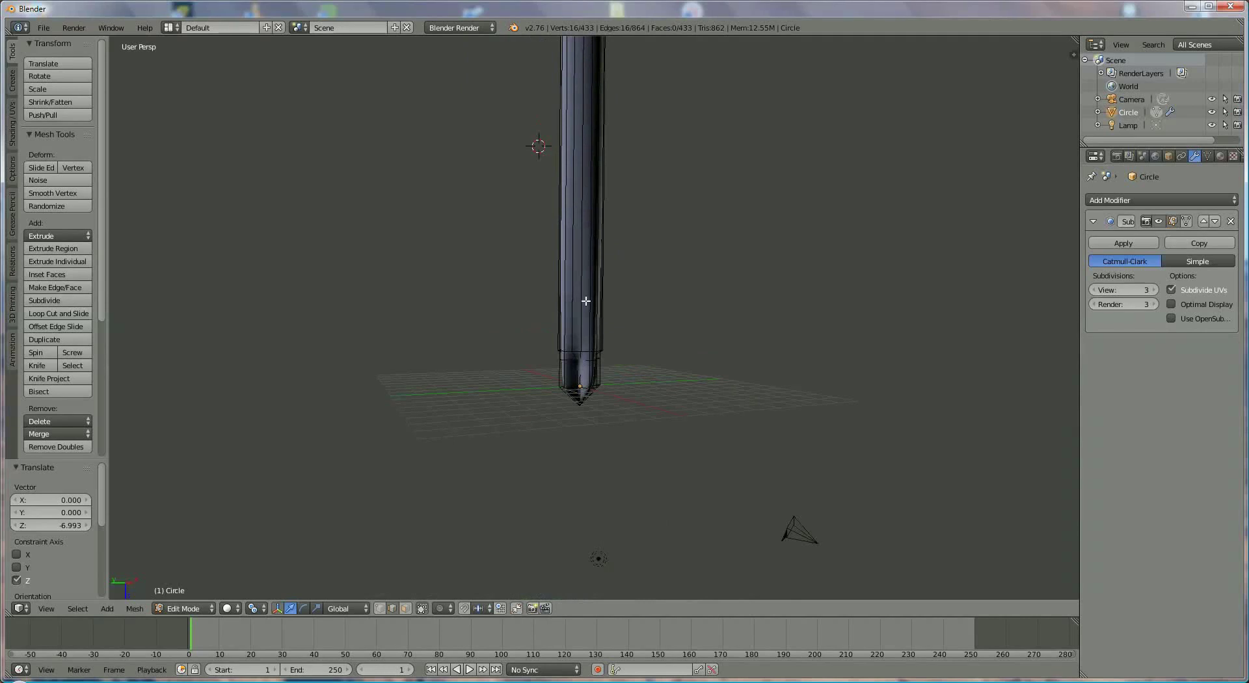
{"action": "key", "text": "ctrl+r"}
{"action": "left_click", "coordinate": [586, 300]}
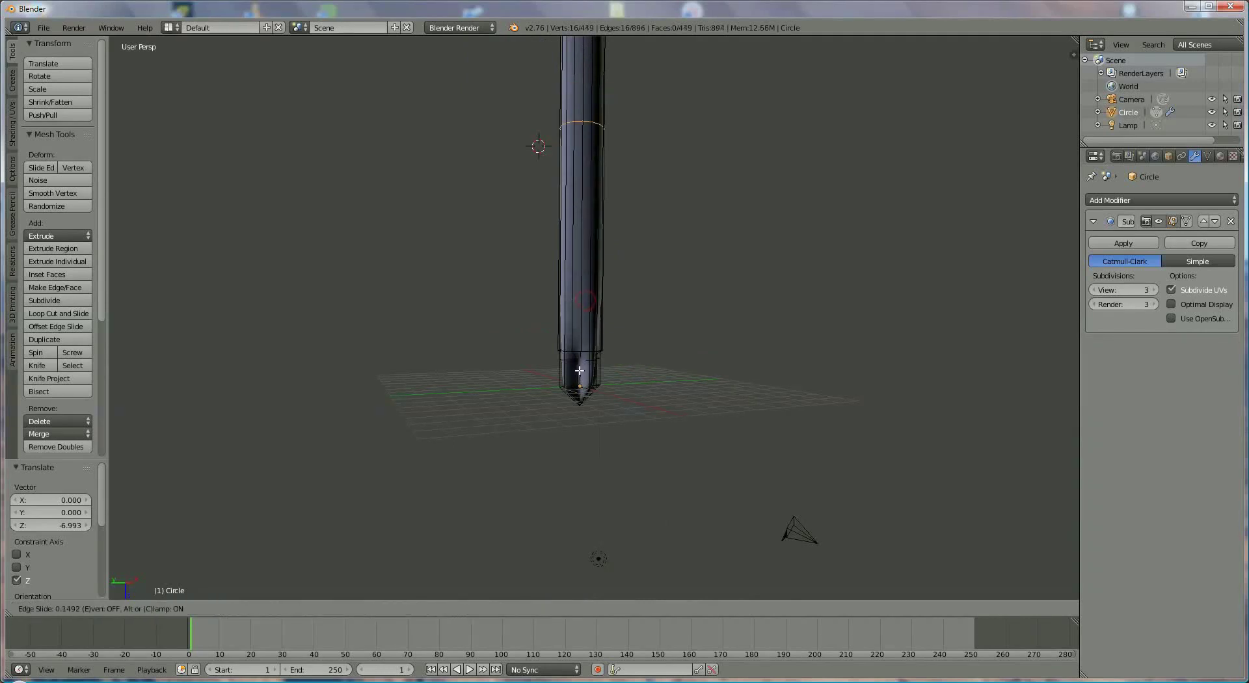
{"action": "left_click", "coordinate": [577, 564]}
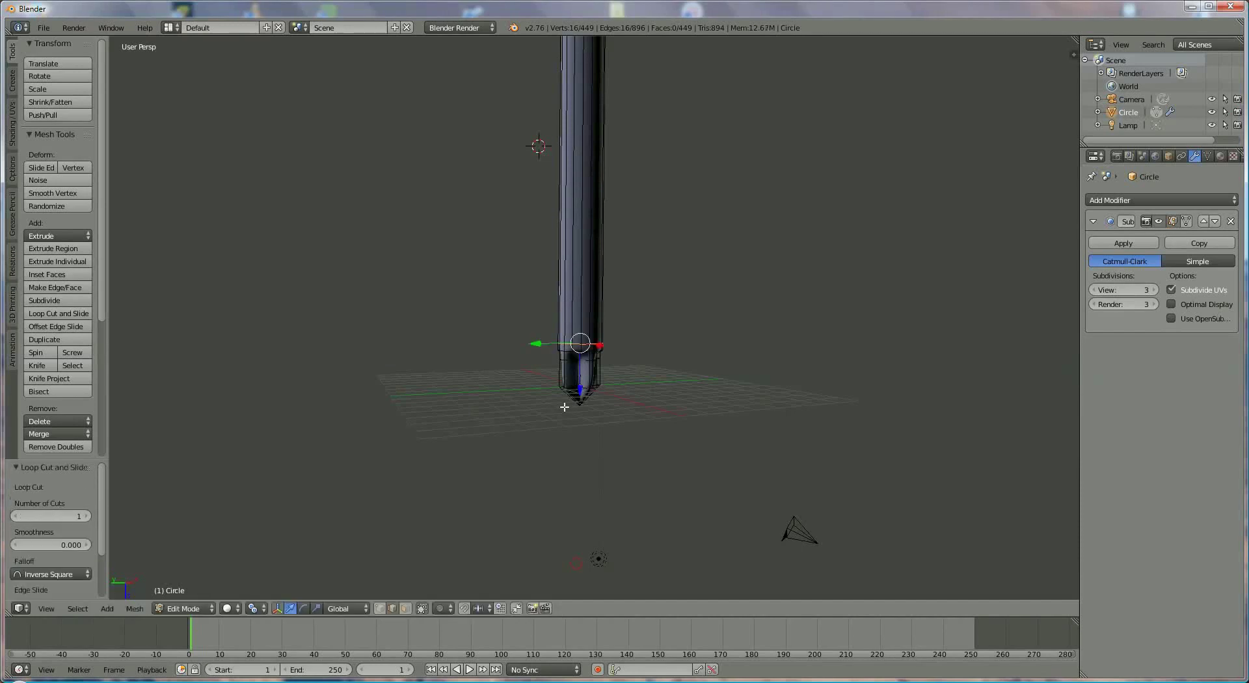
Step: Cut another edge loop around the long shaft section and slide it down to slightly above the tip's supporting loop
{"action": "key", "text": "ctrl+r"}
{"action": "left_click", "coordinate": [570, 325]}
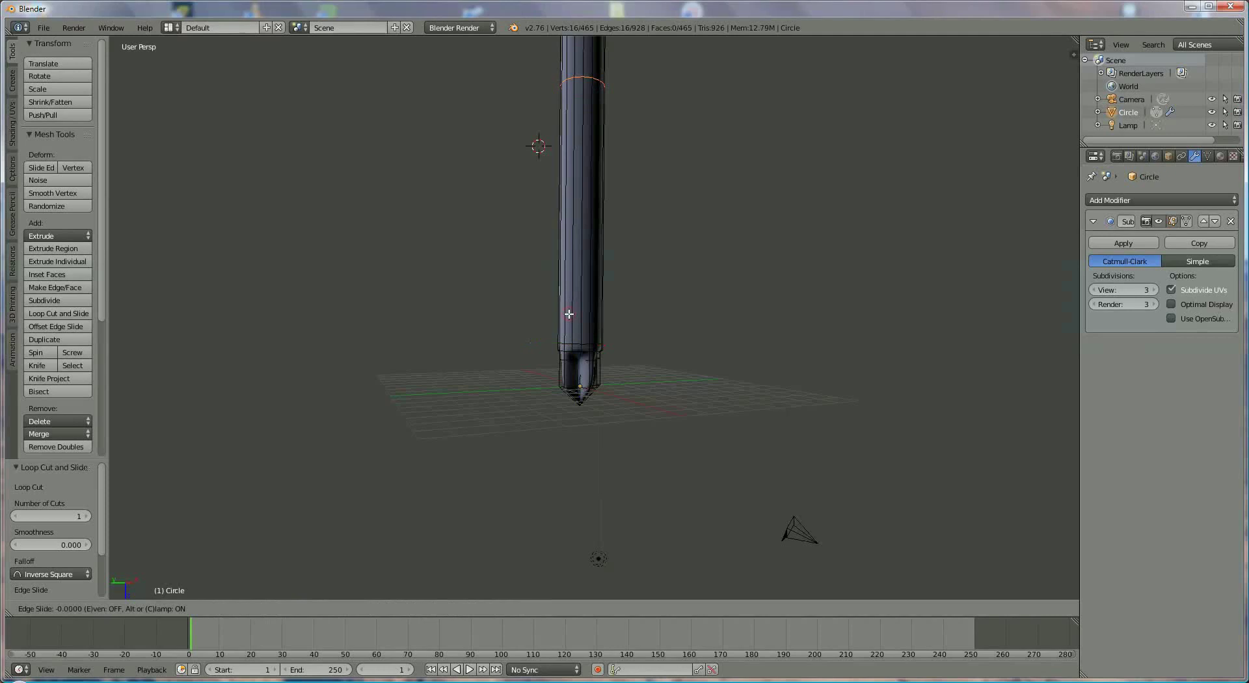
{"action": "left_click", "coordinate": [564, 544]}
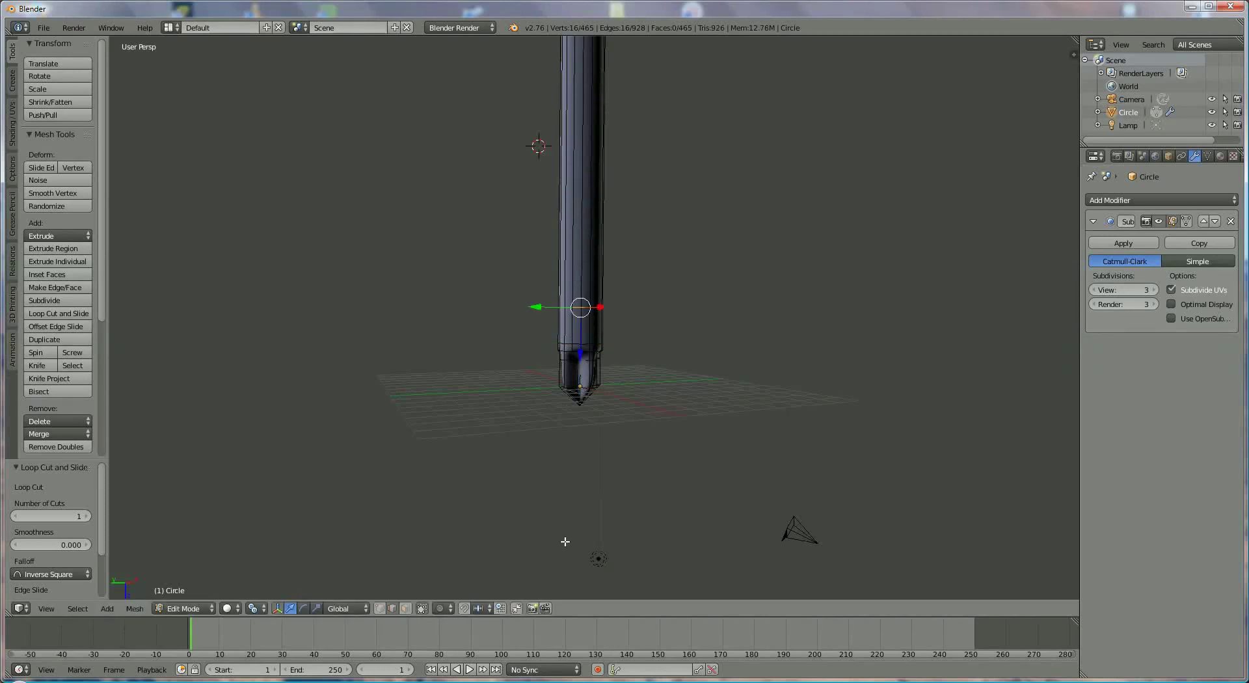
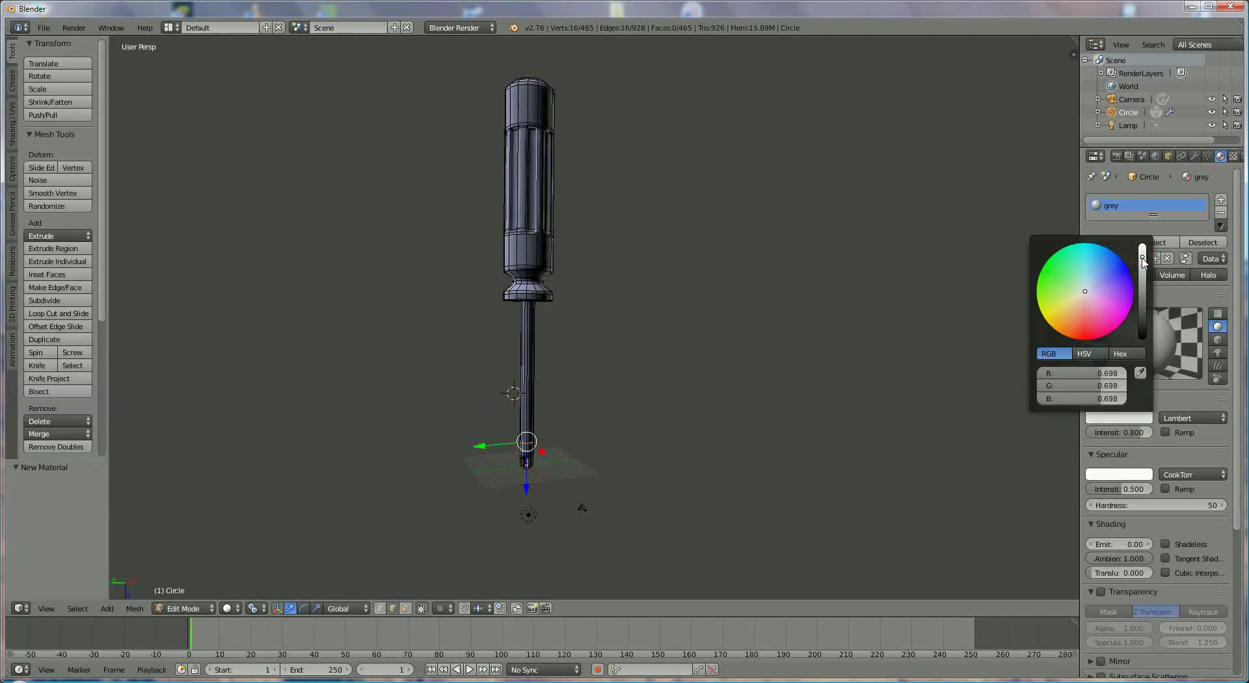
Step: Set the grey material's diffuse intensity to 1.0 and specular intensity to 0, and assign it
{"action": "left_click_drag", "start_coordinate": [1139, 442], "coordinate": [1175, 440]}
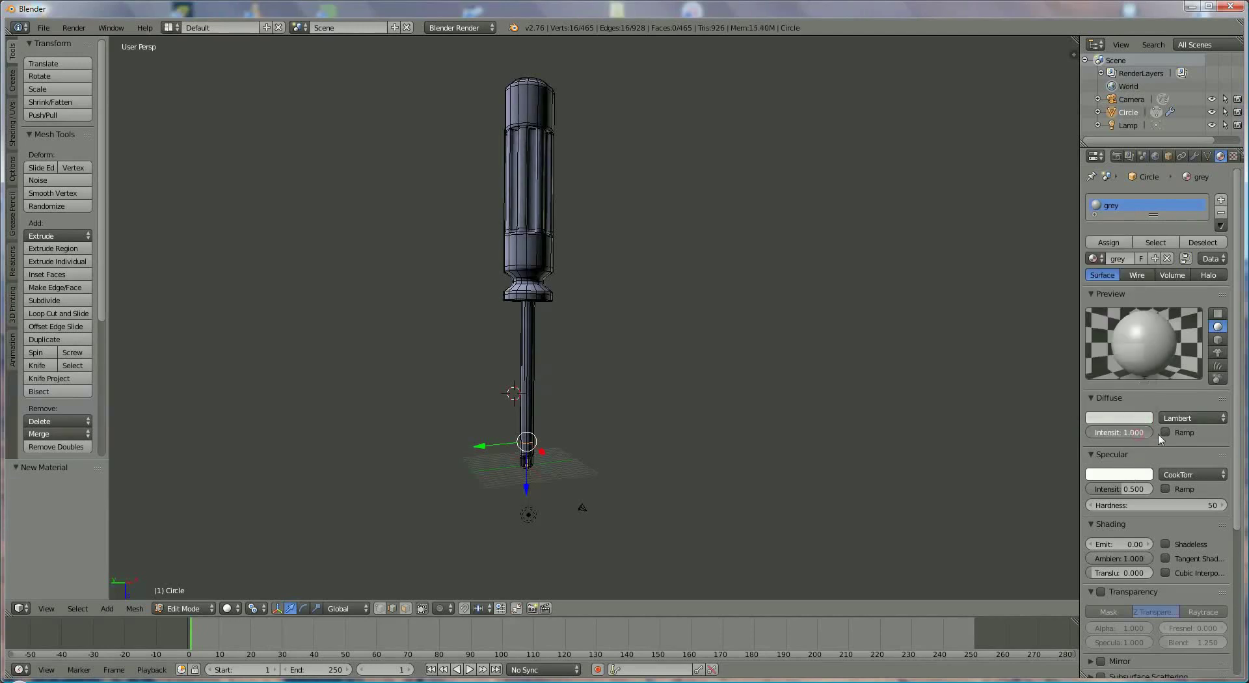
{"action": "left_click_drag", "start_coordinate": [1122, 491], "coordinate": [1030, 494]}
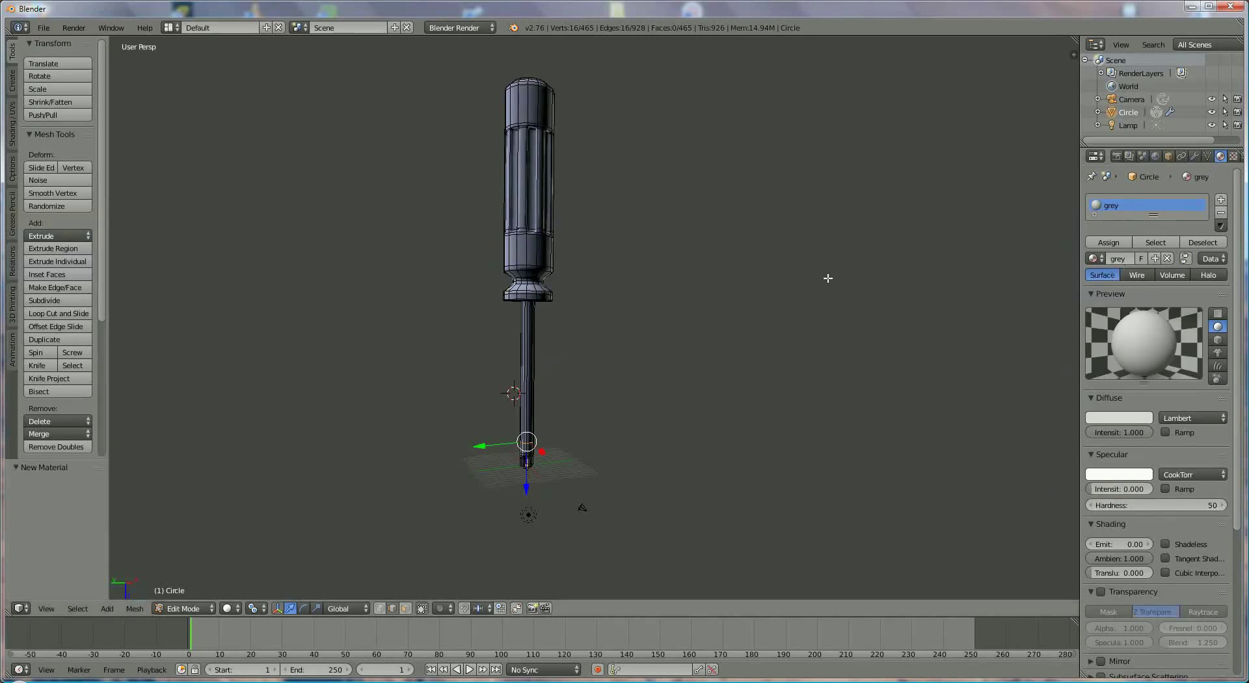
{"action": "left_click", "coordinate": [1110, 243]}
Step: Add a second material slot with a new material named dark-grey
{"action": "left_click", "coordinate": [1221, 201]}
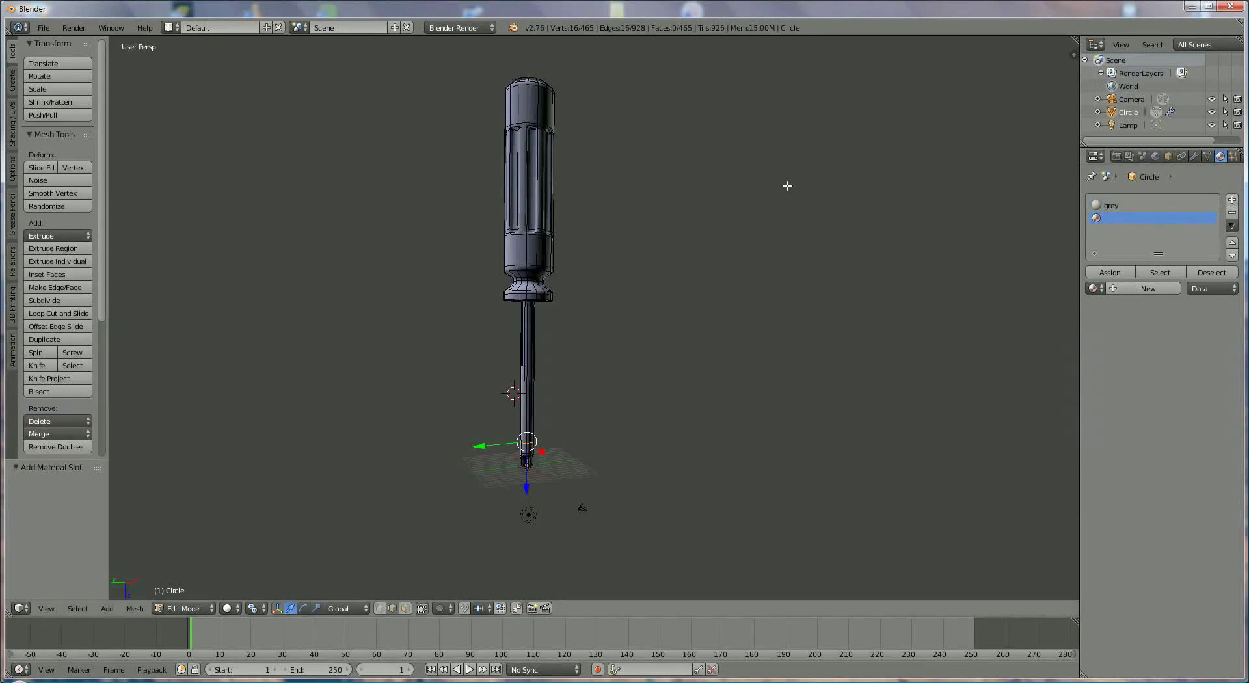
{"action": "left_click", "coordinate": [1146, 289]}
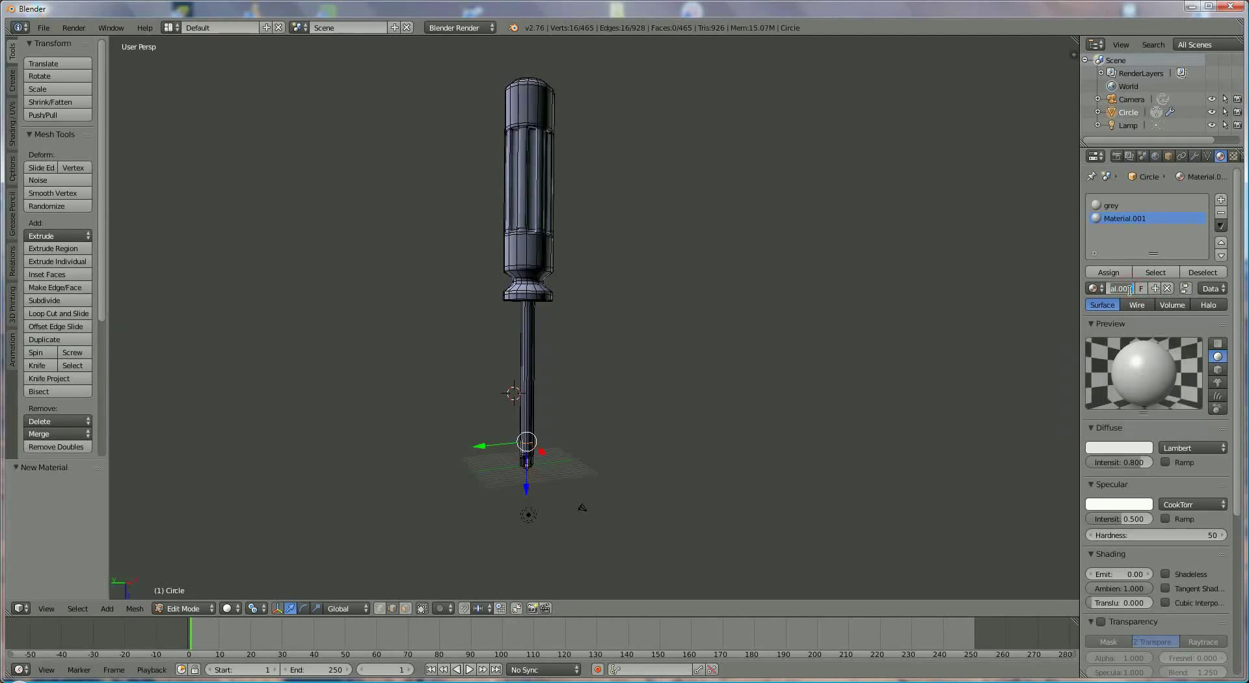
{"action": "type", "text": "dark-grey"}
{"action": "key", "text": "Return"}
Step: Give dark-grey a diffuse colour of about 0.168 in R, G and B, diffuse intensity 1.0 and specular intensity 0
{"action": "left_click", "coordinate": [1136, 449]}
{"action": "left_click", "coordinate": [1136, 453]}
{"action": "left_click_drag", "start_coordinate": [1143, 280], "coordinate": [1140, 329]}
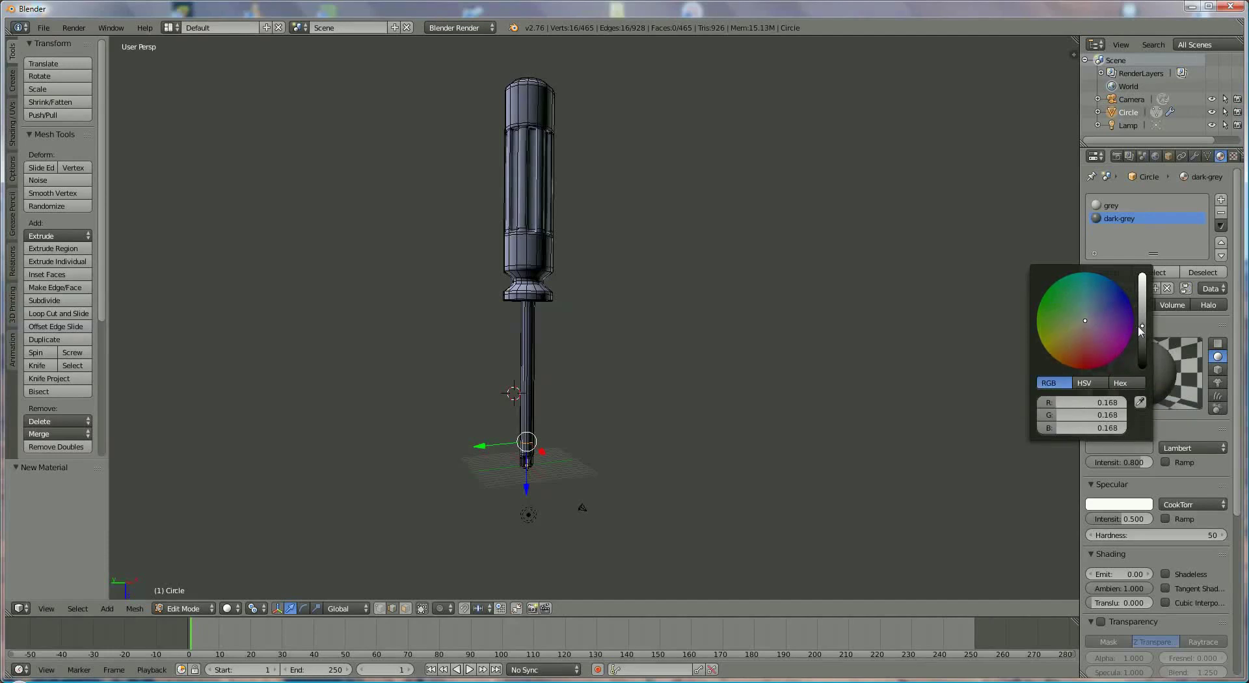
{"action": "left_click_drag", "start_coordinate": [1140, 462], "coordinate": [1168, 463]}
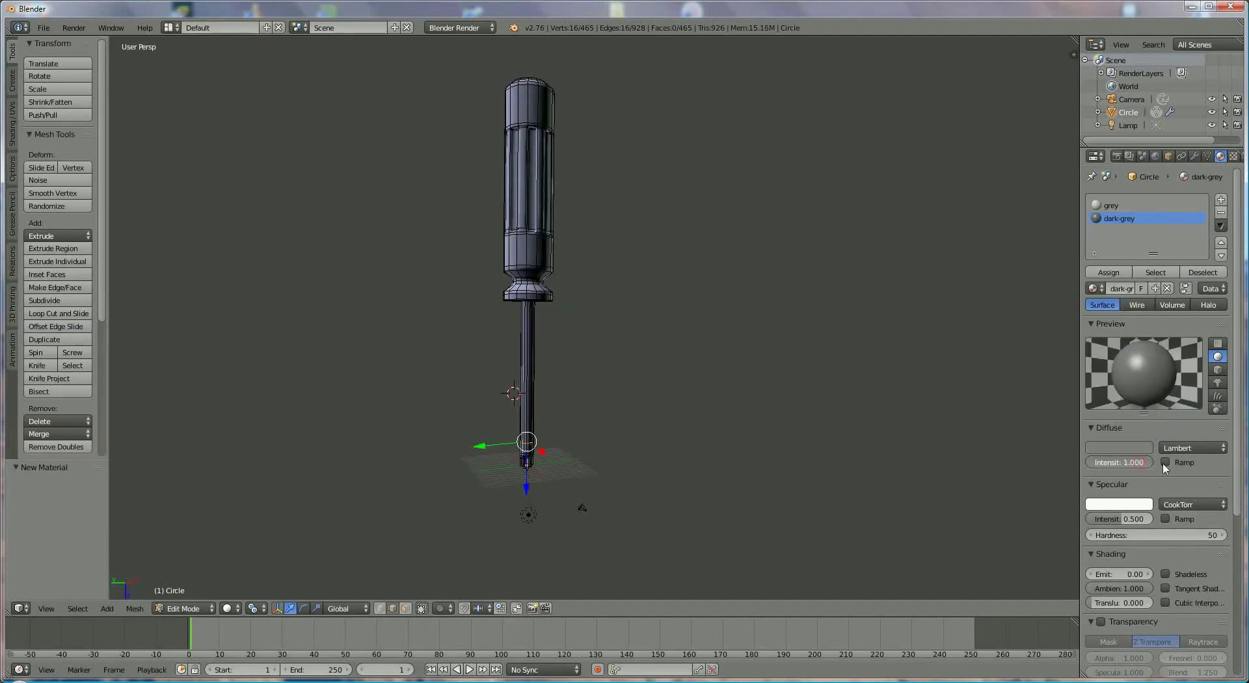
{"action": "left_click_drag", "start_coordinate": [1120, 518], "coordinate": [1053, 529]}
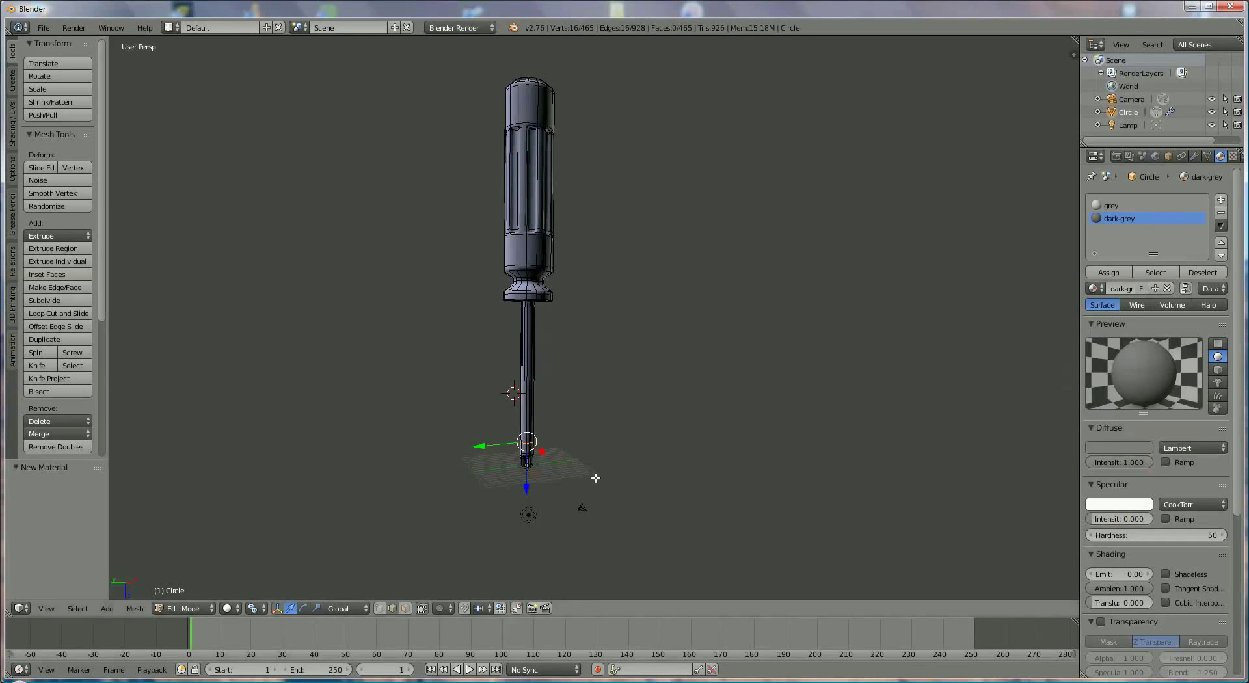
Step: Select all the geometry of the Phillips tip up to the loop just above it and assign dark-grey to it
{"action": "middle_click_drag", "start_coordinate": [594, 477], "coordinate": [642, 385], "text": "shift"}
{"action": "scroll", "coordinate": [650, 358], "scroll_direction": "up", "scroll_amount": 3}
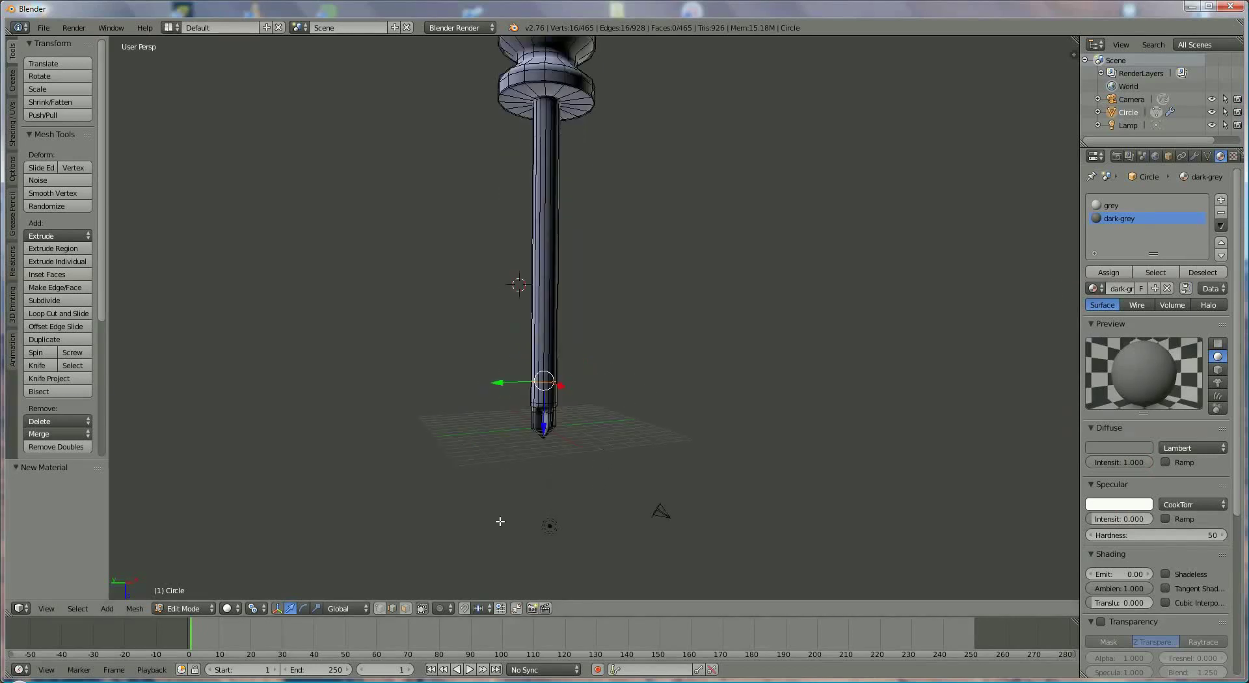
{"action": "key", "text": "b"}
{"action": "left_click_drag", "start_coordinate": [600, 486], "coordinate": [524, 466]}
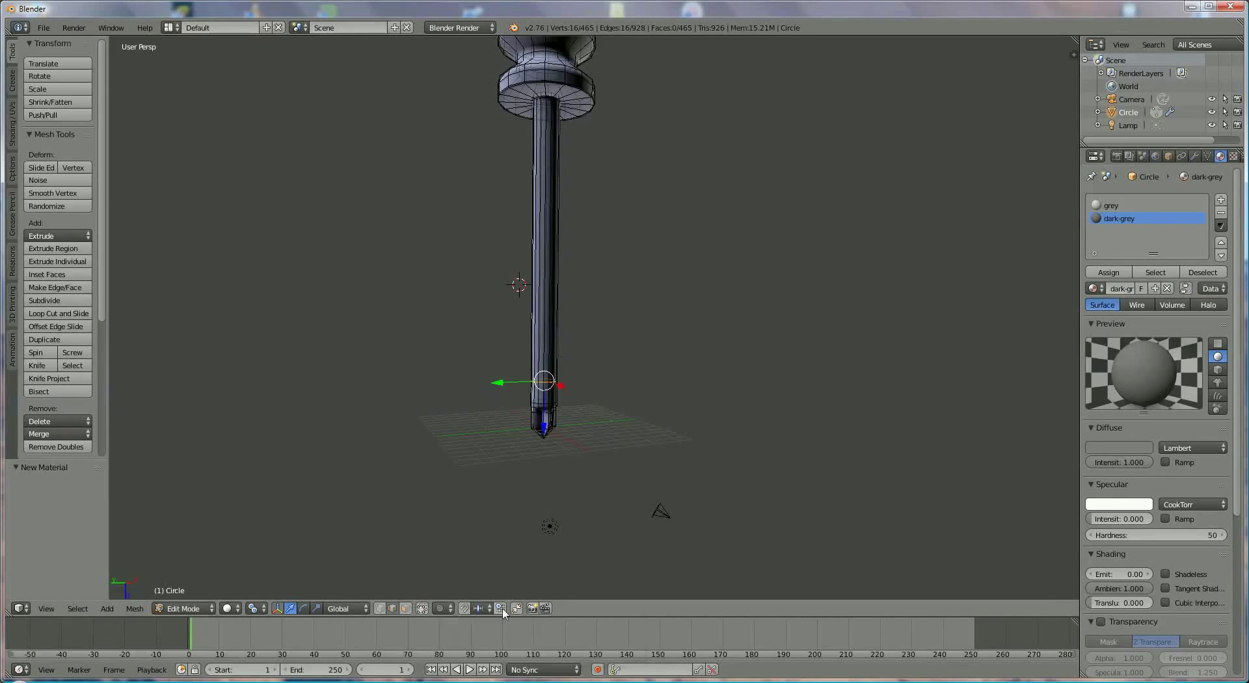
{"action": "key", "text": "b"}
{"action": "left_click_drag", "start_coordinate": [597, 483], "coordinate": [495, 369]}
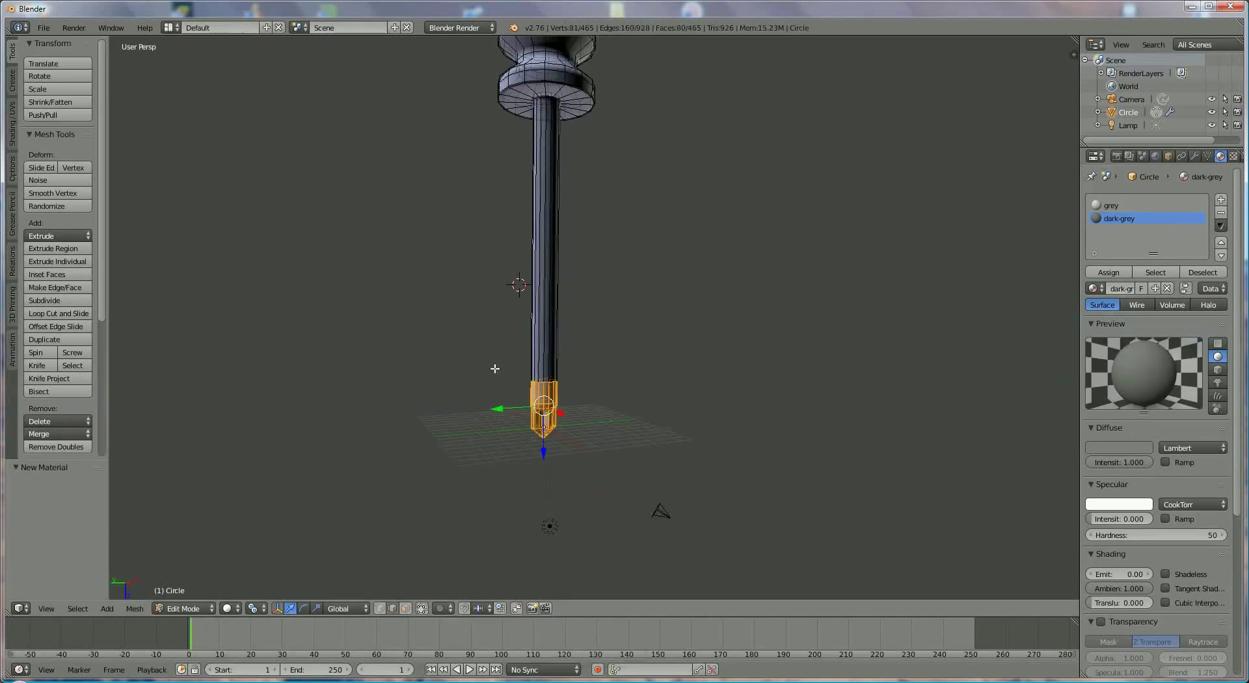
{"action": "left_click", "coordinate": [1109, 274]}
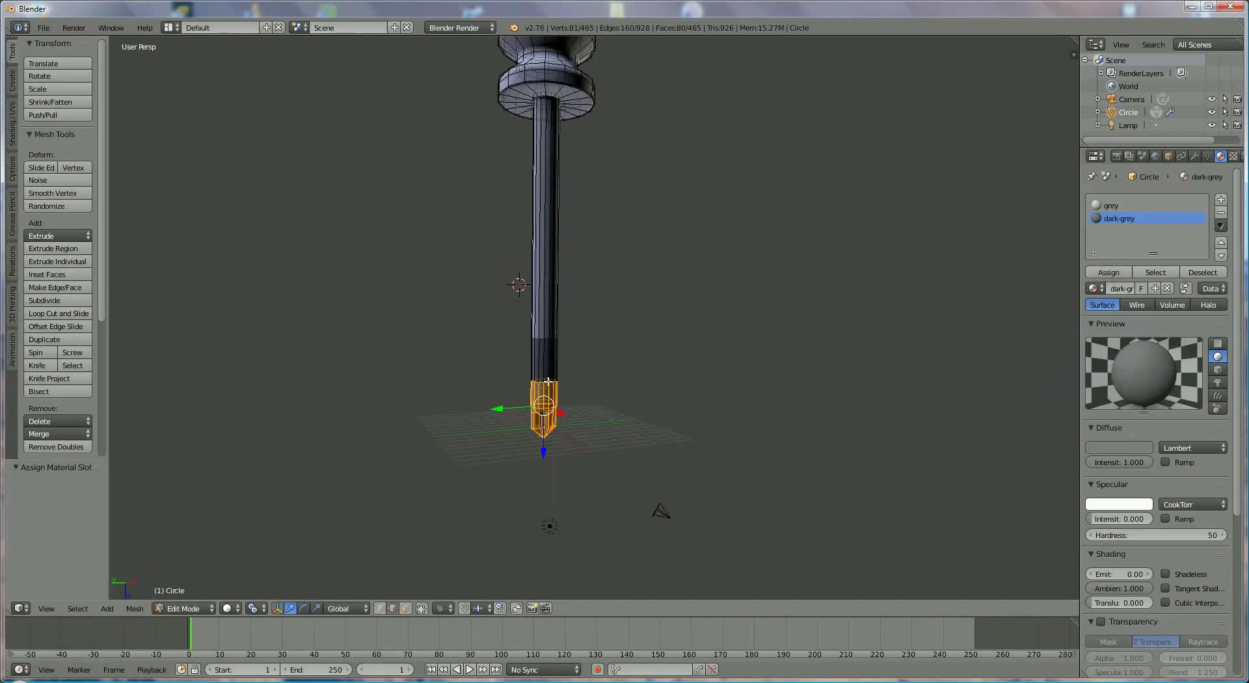
Step: Cut an edge loop around the shaft and slide it about 0.89 toward the tip, just above the dark-grey section
{"action": "key", "text": "ctrl+r"}
{"action": "left_click", "coordinate": [538, 292]}
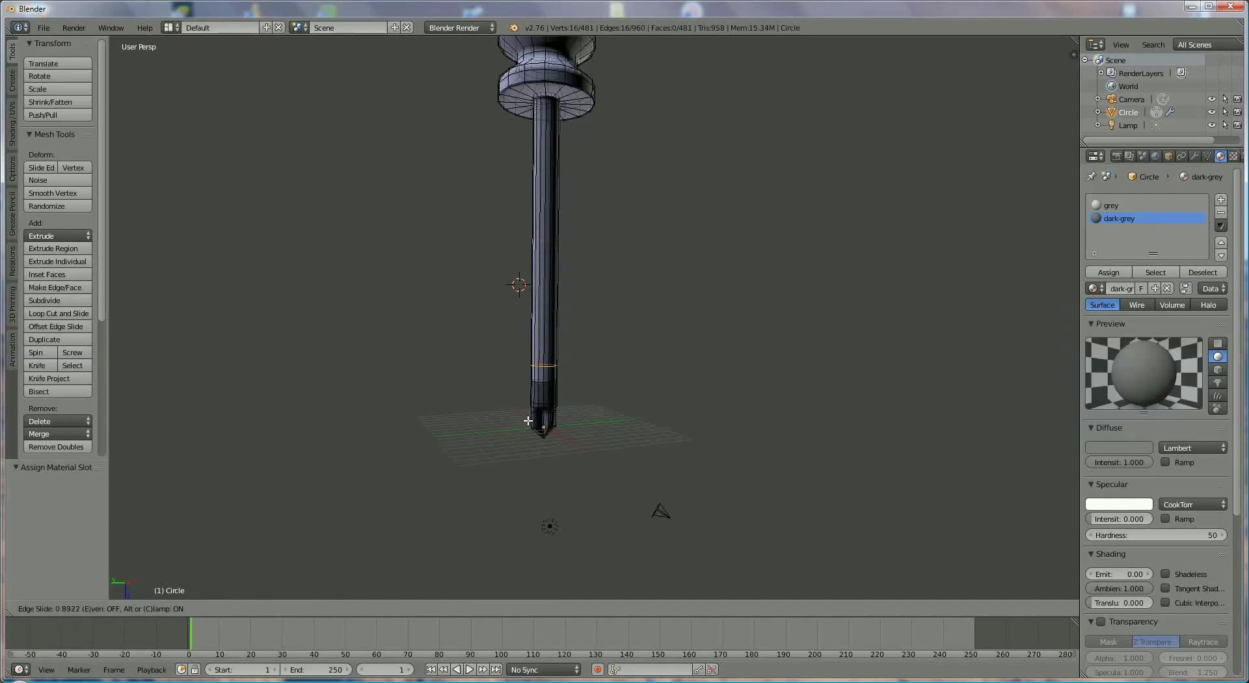
{"action": "left_click", "coordinate": [528, 421]}
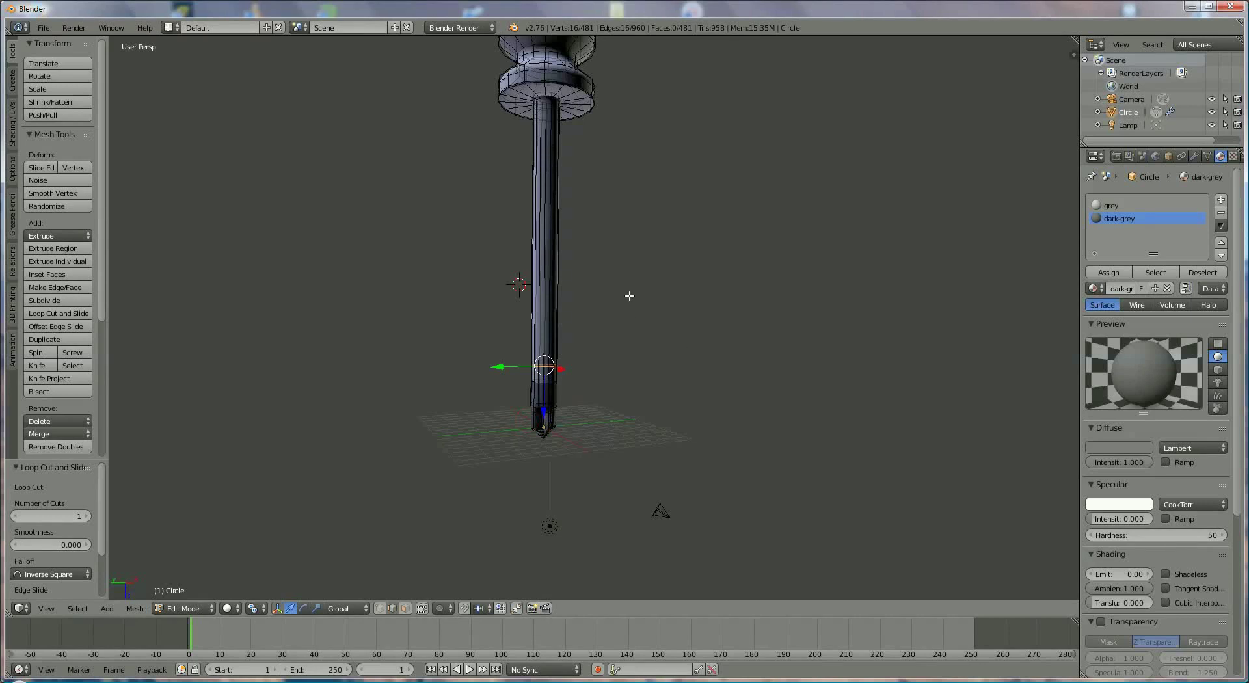
Step: Add a third material slot with a new material named yellow
{"action": "middle_click_drag", "start_coordinate": [591, 201], "coordinate": [577, 424], "text": "shift"}
{"action": "scroll", "coordinate": [587, 419], "scroll_direction": "down", "scroll_amount": 2}
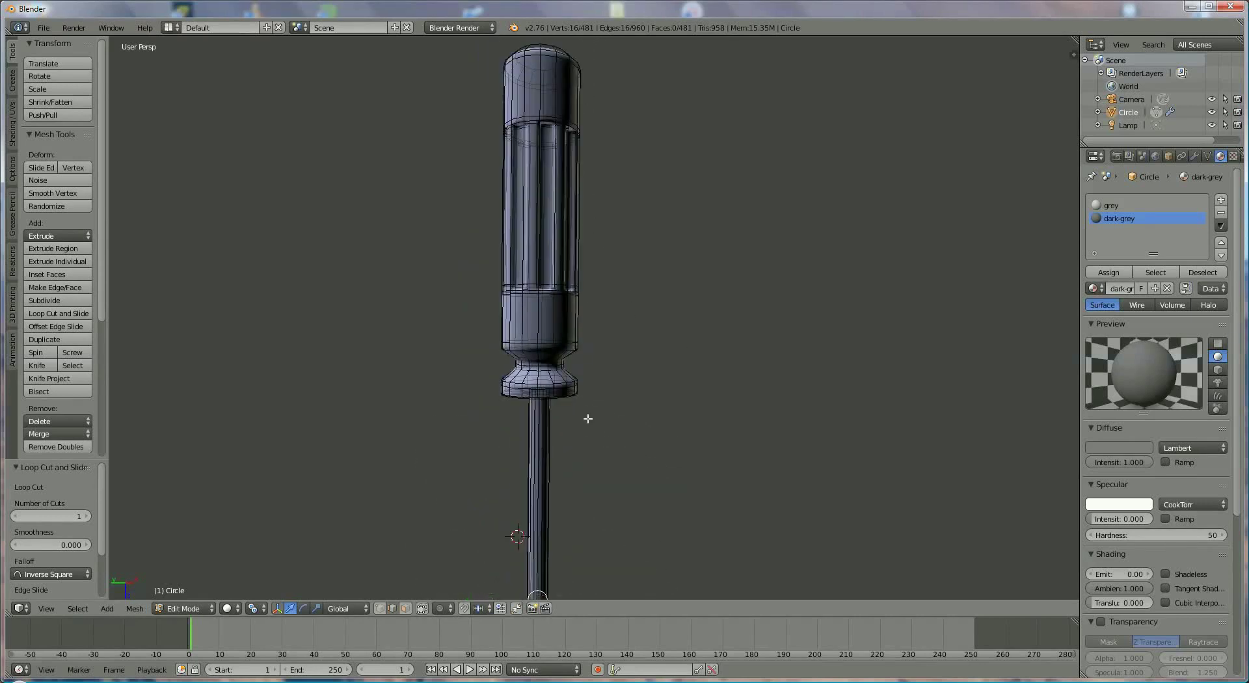
{"action": "middle_click_drag", "start_coordinate": [677, 240], "coordinate": [672, 258], "text": "shift"}
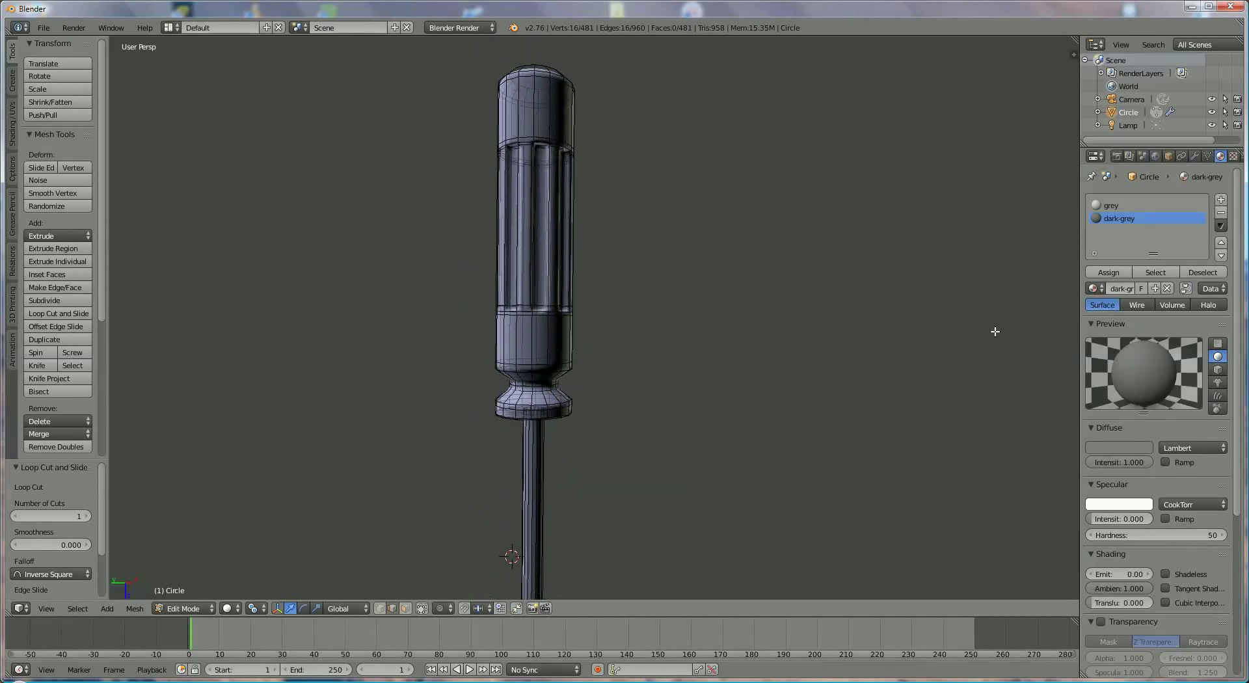
{"action": "left_click", "coordinate": [1221, 200]}
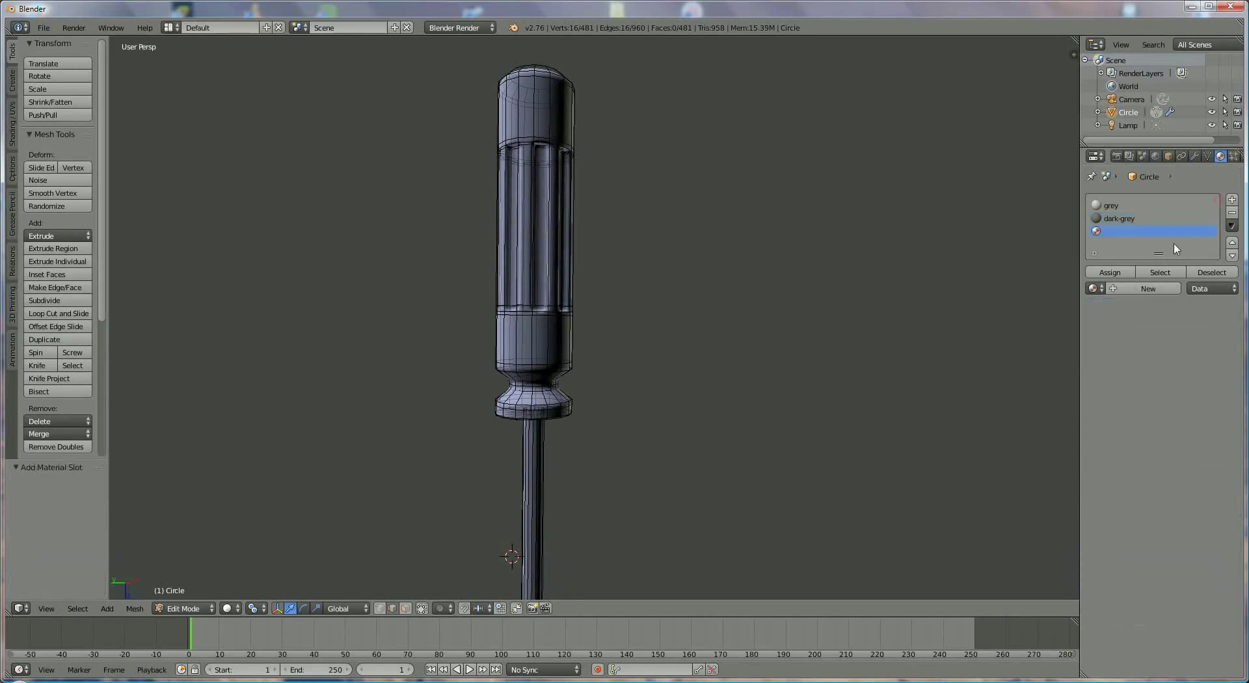
{"action": "left_click", "coordinate": [1132, 289]}
{"action": "type", "text": "yellow"}
{"action": "key", "text": "Return"}
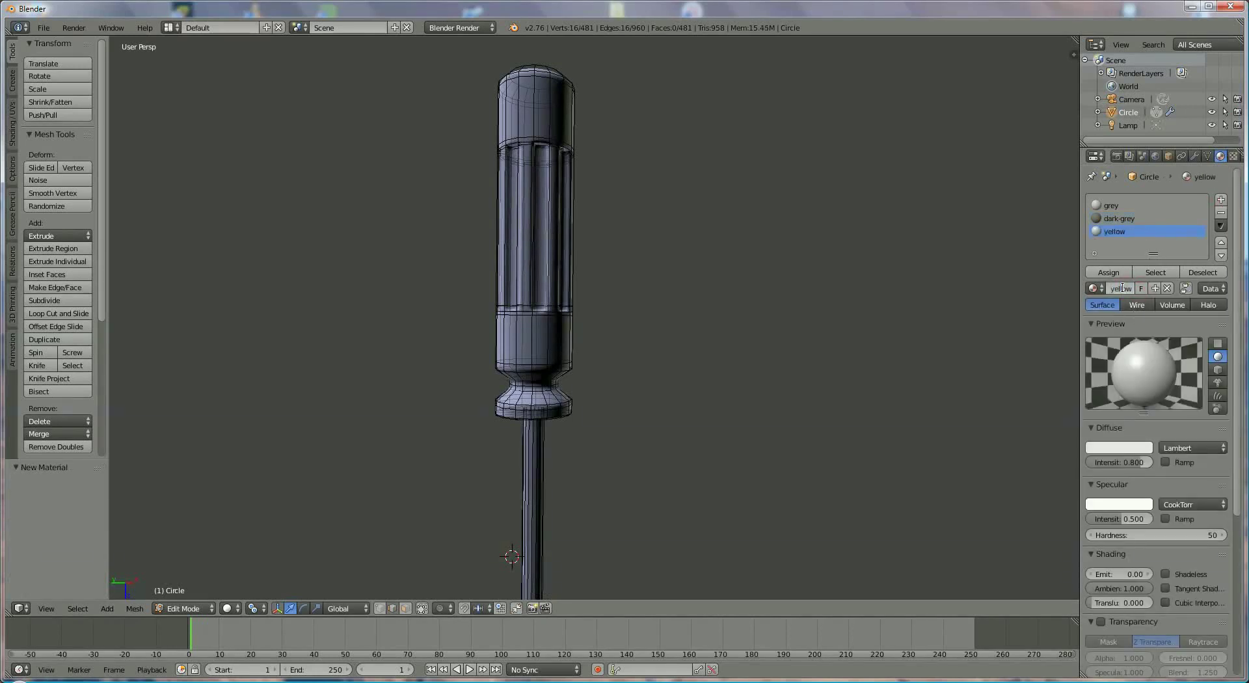
Step: Set yellow's diffuse colour to about R 0.765, G 0.8, B 0.004, with diffuse intensity 1.0 and specular intensity 0.637
{"action": "left_click", "coordinate": [1137, 448]}
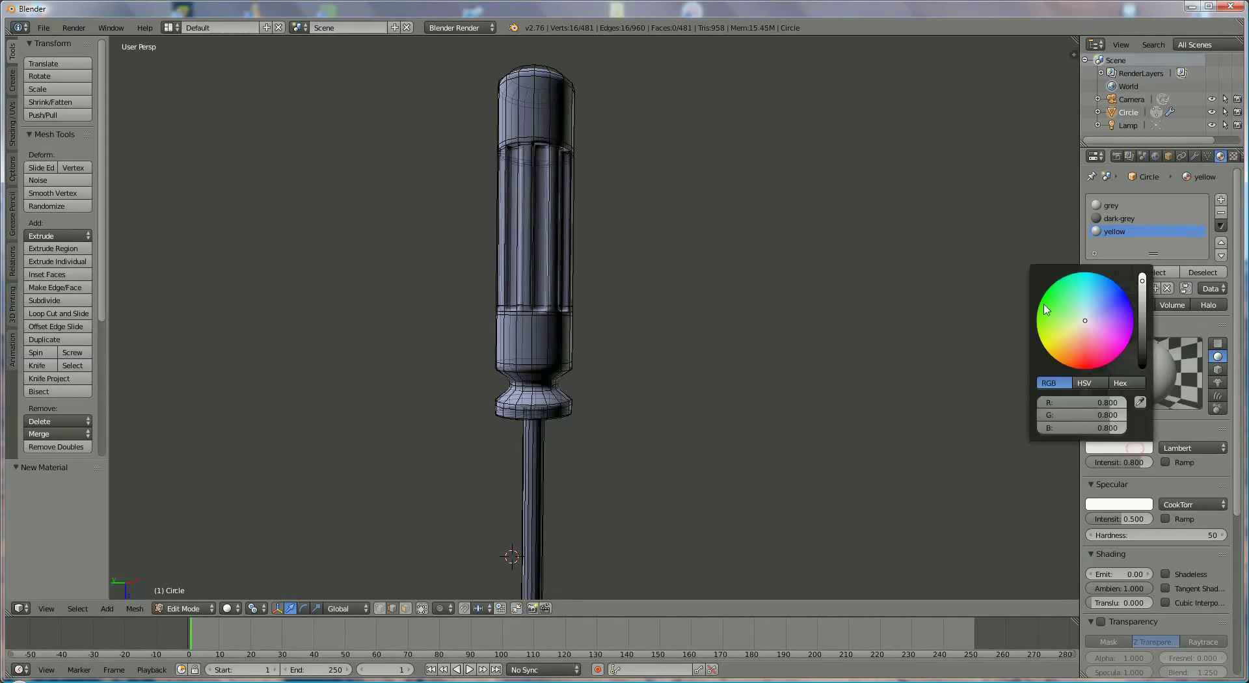
{"action": "left_click", "coordinate": [1046, 347]}
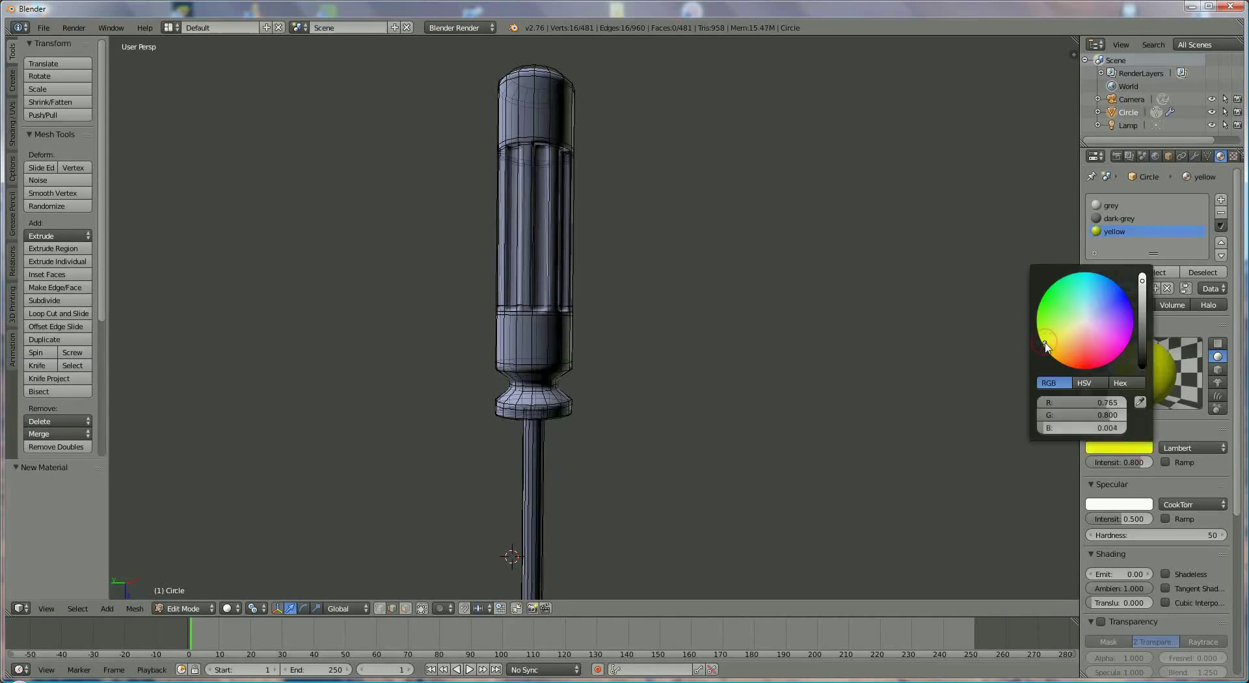
{"action": "left_click_drag", "start_coordinate": [1135, 462], "coordinate": [1171, 469]}
{"action": "left_click_drag", "start_coordinate": [1120, 524], "coordinate": [1129, 523]}
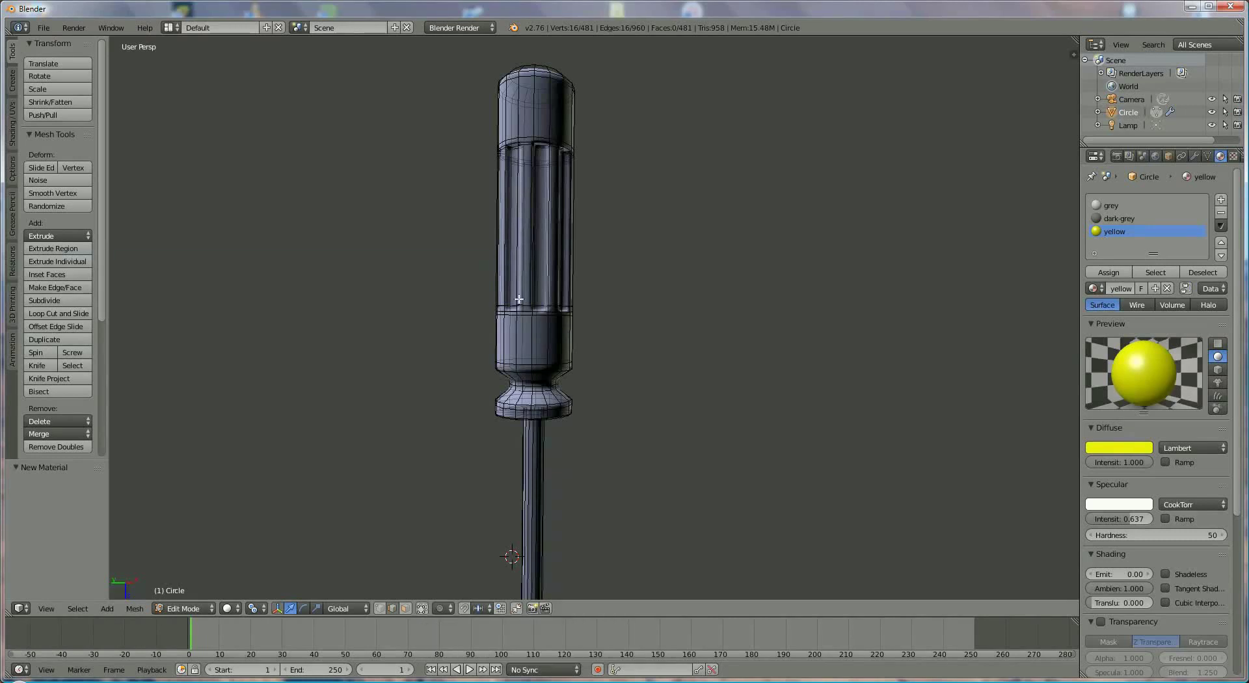
Step: Select the whole handle including the neck and collar, and assign the yellow material to it
{"action": "key", "text": "b"}
{"action": "key", "text": "Escape"}
{"action": "right_click", "coordinate": [525, 175]}
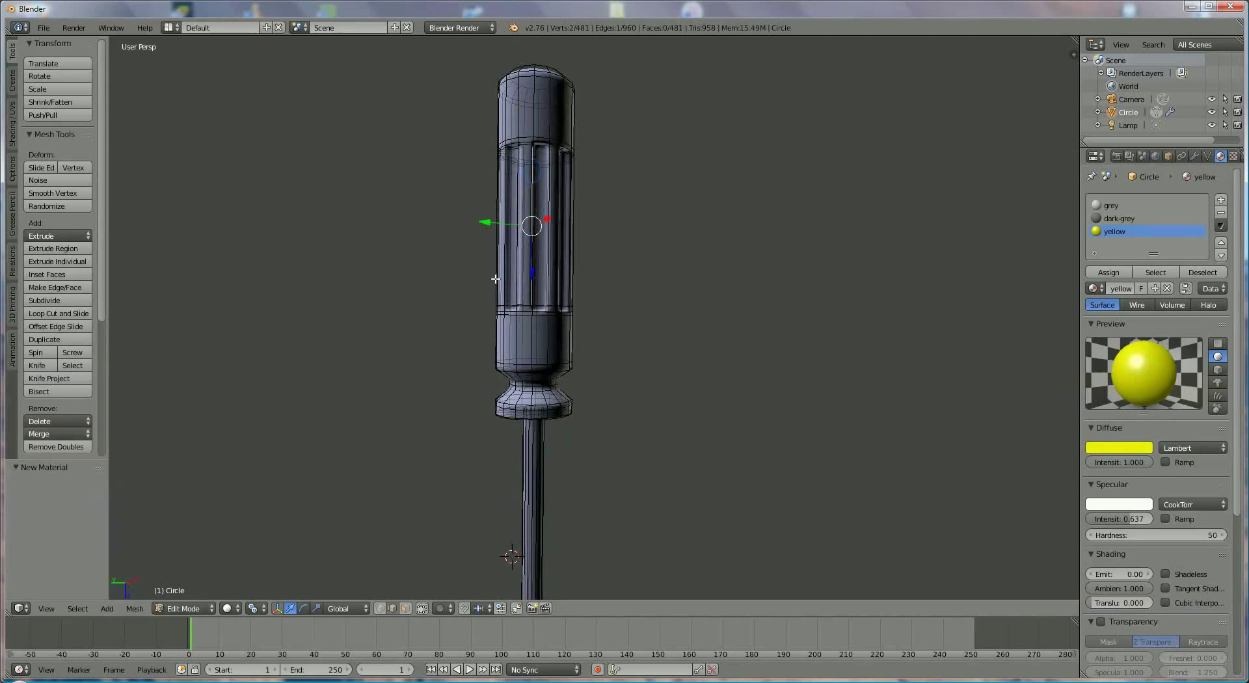
{"action": "key", "text": "b"}
{"action": "left_click_drag", "start_coordinate": [445, 50], "coordinate": [623, 430]}
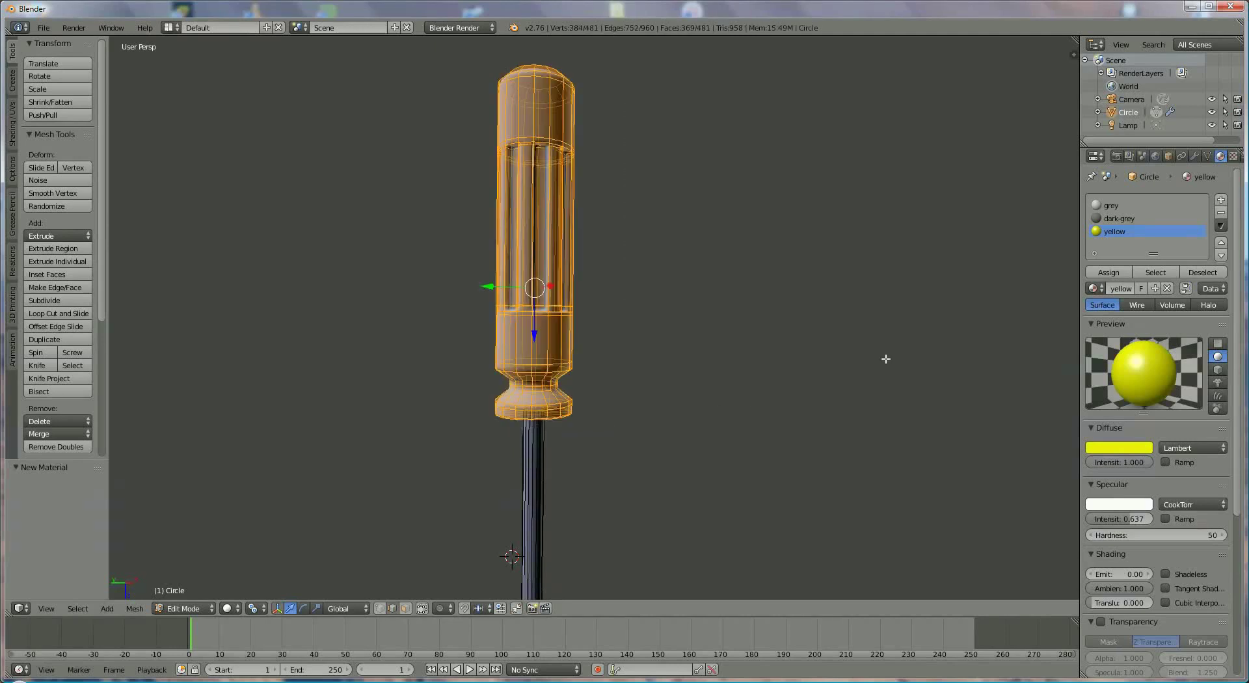
{"action": "middle_click_drag", "start_coordinate": [970, 326], "coordinate": [733, 382]}
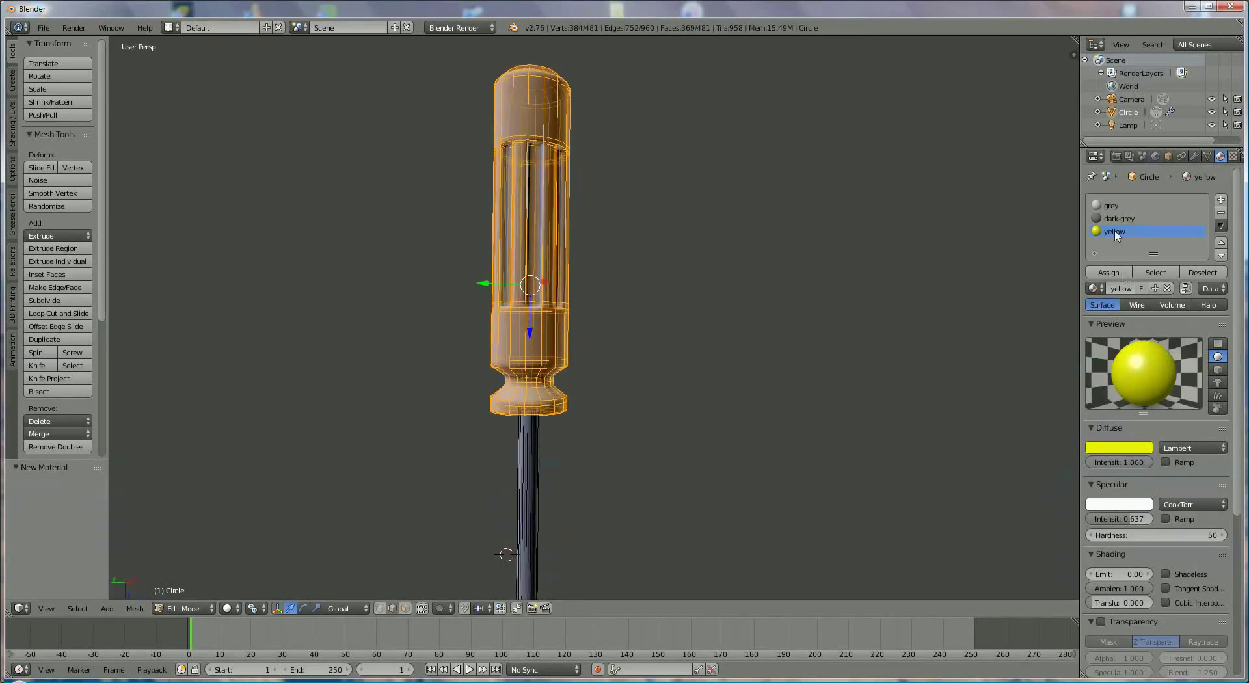
{"action": "left_click", "coordinate": [1119, 274]}
{"action": "middle_click_drag", "start_coordinate": [745, 424], "coordinate": [545, 431]}
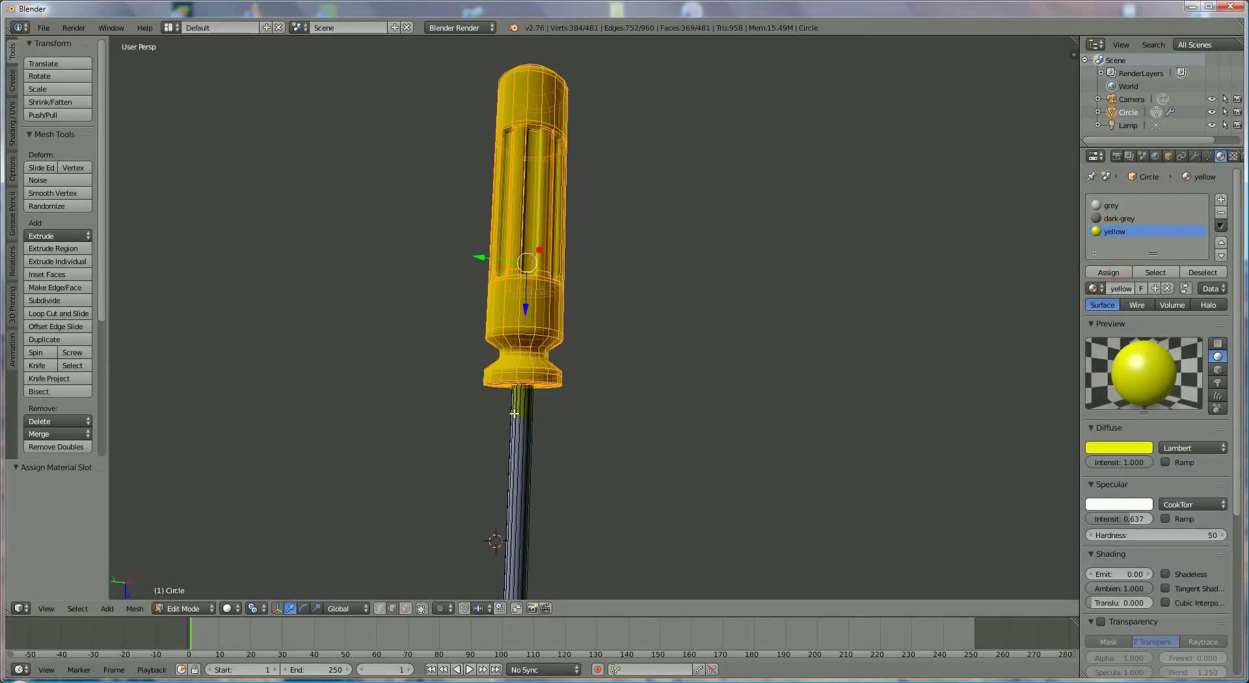
Step: Cut an edge loop around the shaft, slide it toward the handle and move it about -0.755 along Z, just below the collar
{"action": "key", "text": "ctrl+r"}
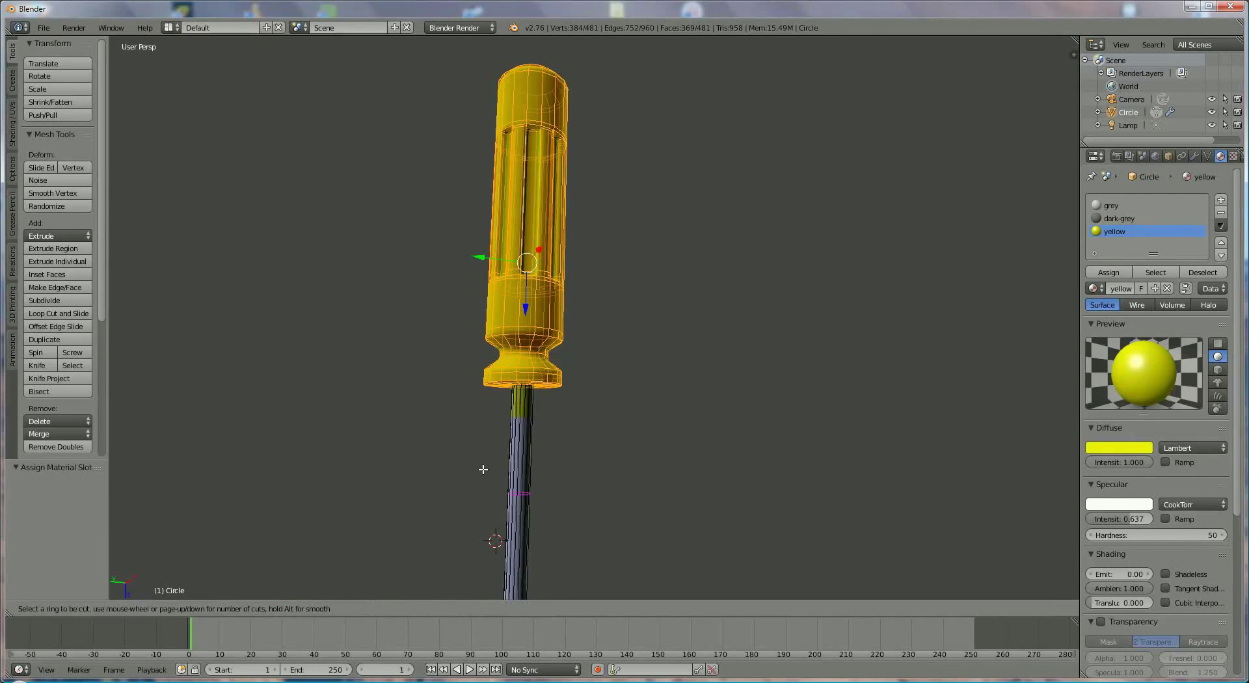
{"action": "left_click", "coordinate": [503, 476]}
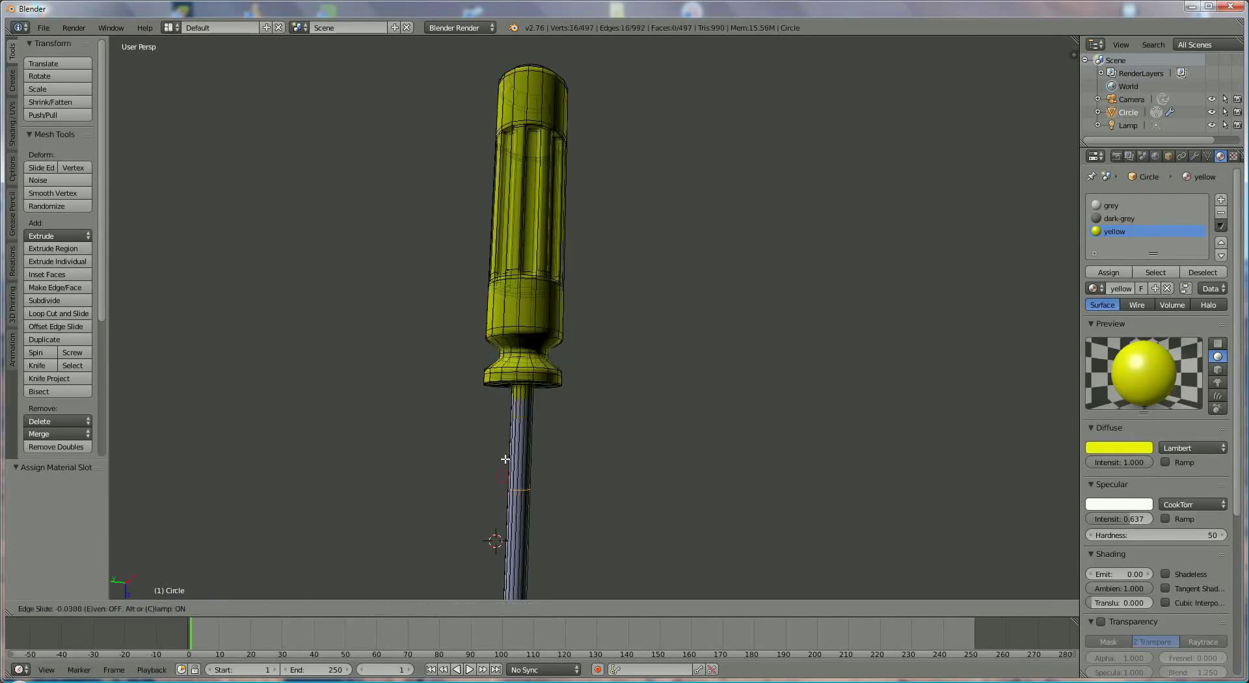
{"action": "left_click", "coordinate": [497, 384]}
{"action": "middle_click_drag", "start_coordinate": [497, 383], "coordinate": [509, 411]}
{"action": "scroll", "coordinate": [509, 411], "scroll_direction": "up", "scroll_amount": 6}
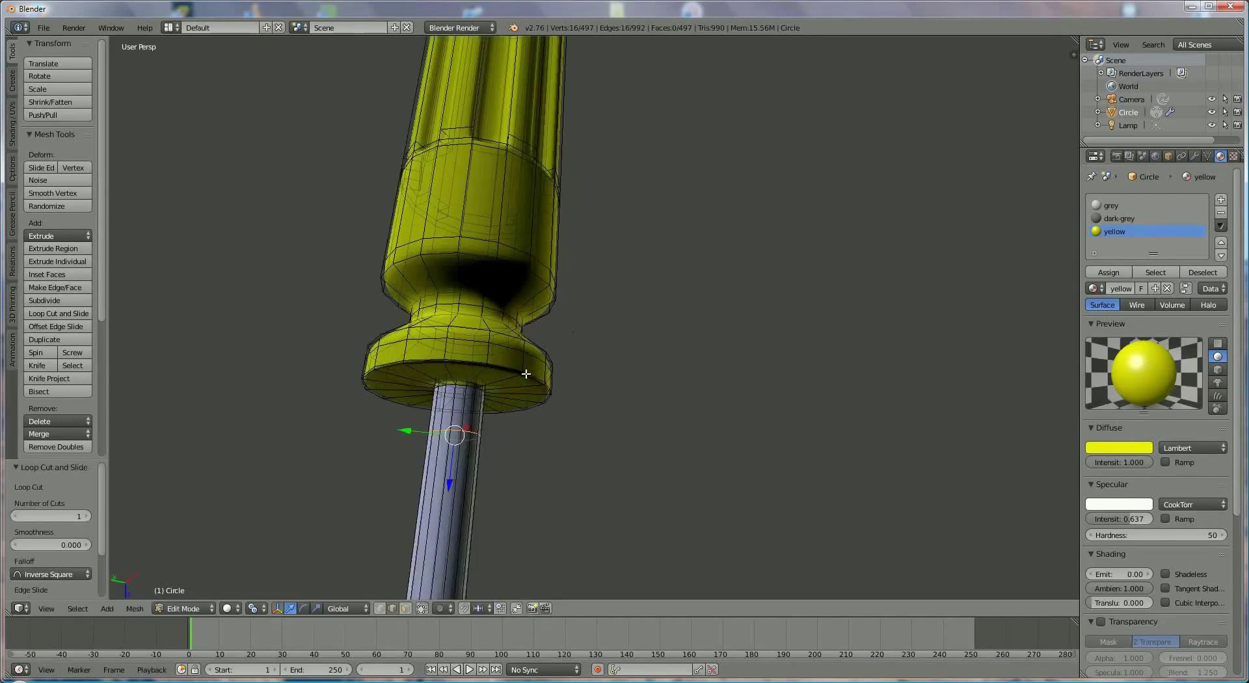
{"action": "key", "text": "g"}
{"action": "key", "text": "z"}
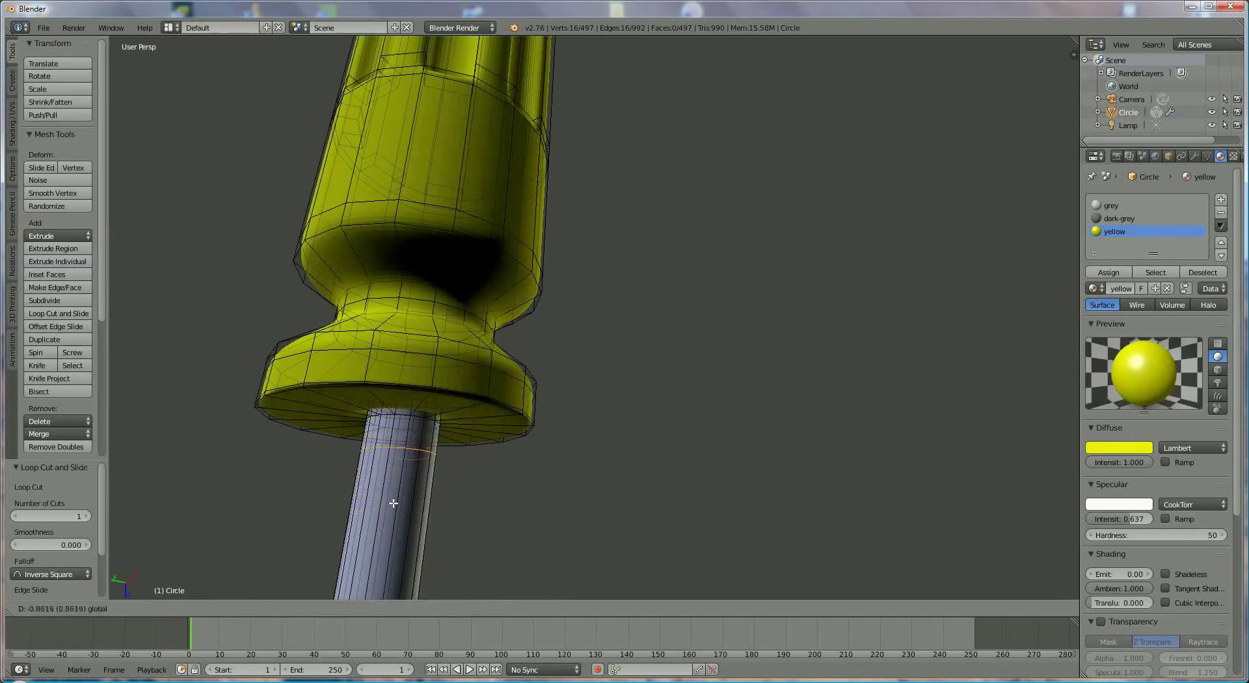
{"action": "left_click", "coordinate": [391, 507]}
{"action": "scroll", "coordinate": [534, 488], "scroll_direction": "down", "scroll_amount": 8}
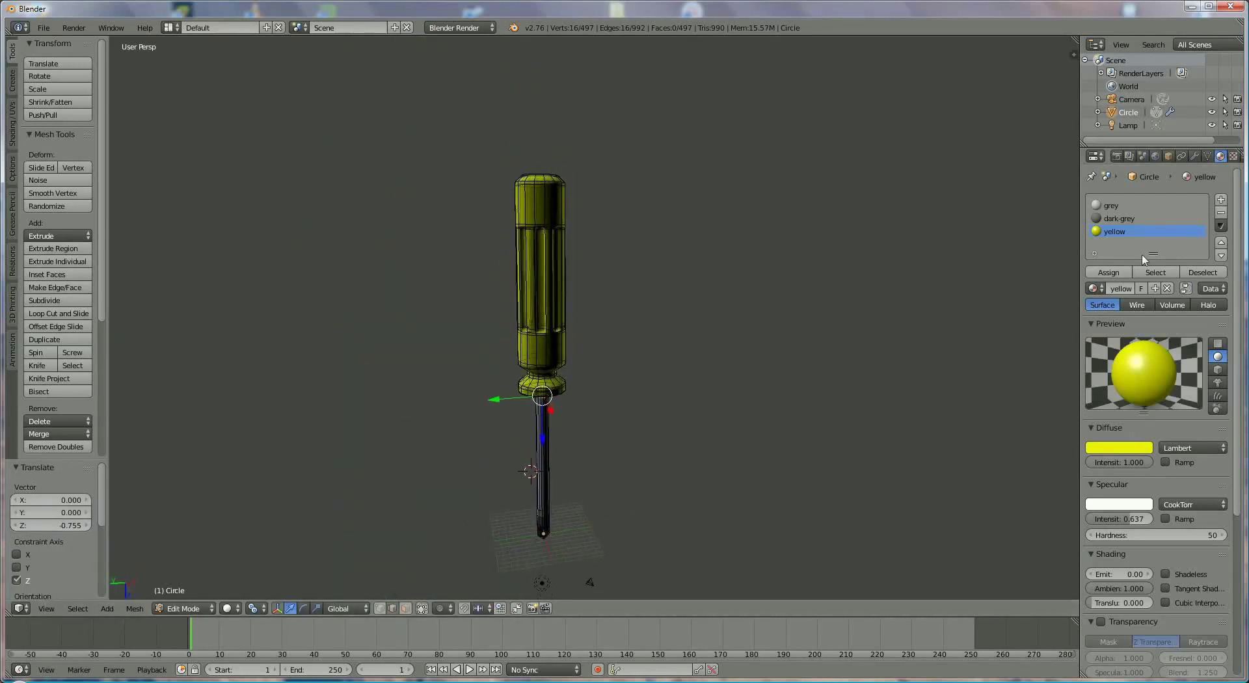
Step: Switch to Object Mode and move the lamp about -38.9 along Z toward the screwdriver's handle
{"action": "scroll", "coordinate": [585, 387], "scroll_direction": "down", "scroll_amount": 4}
{"action": "middle_click_drag", "start_coordinate": [594, 392], "coordinate": [534, 392]}
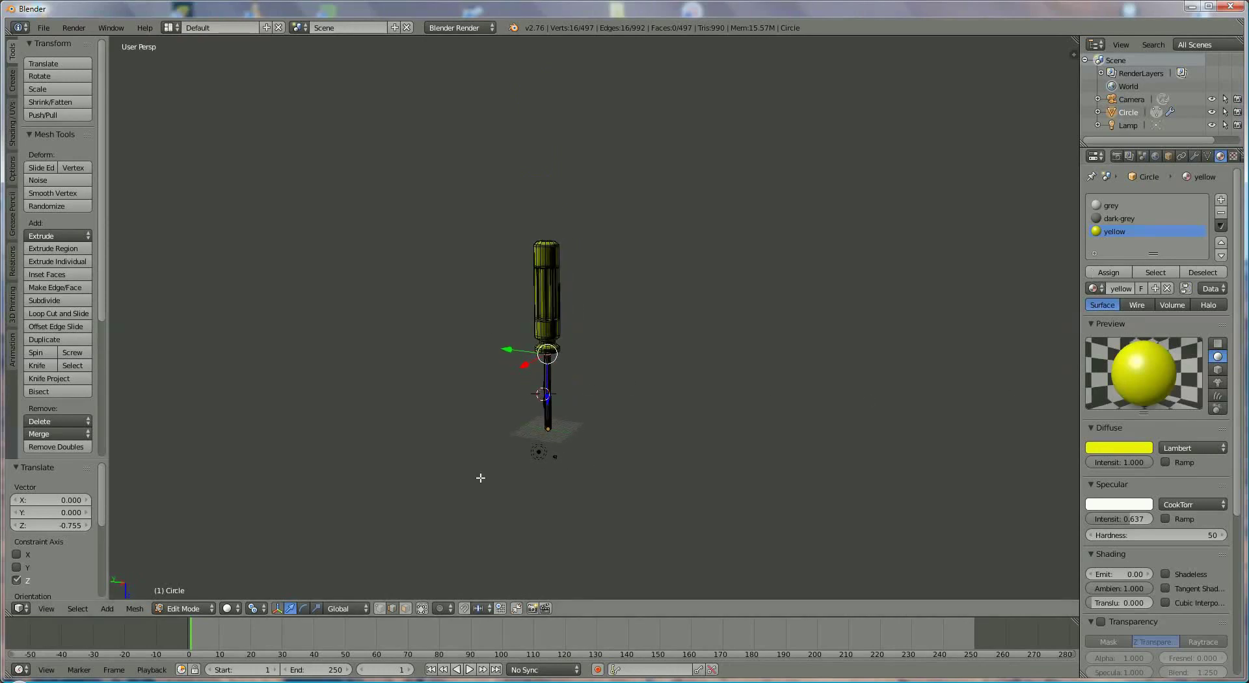
{"action": "right_click", "coordinate": [555, 461]}
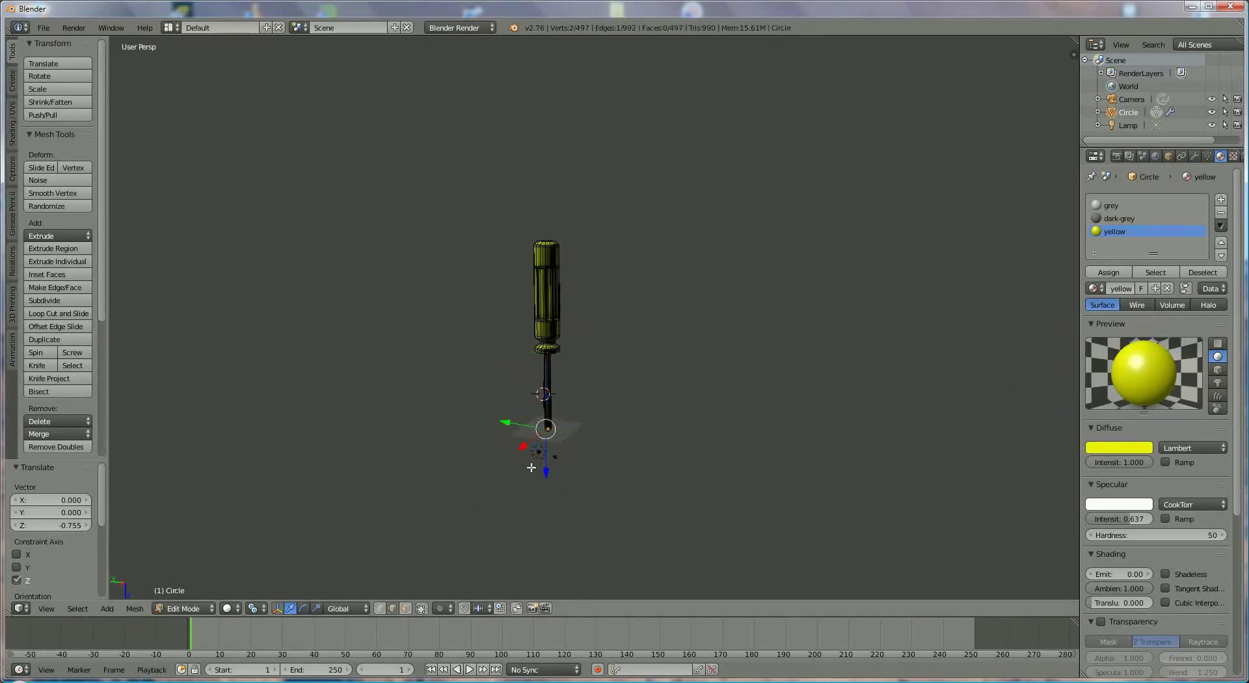
{"action": "left_click", "coordinate": [185, 608]}
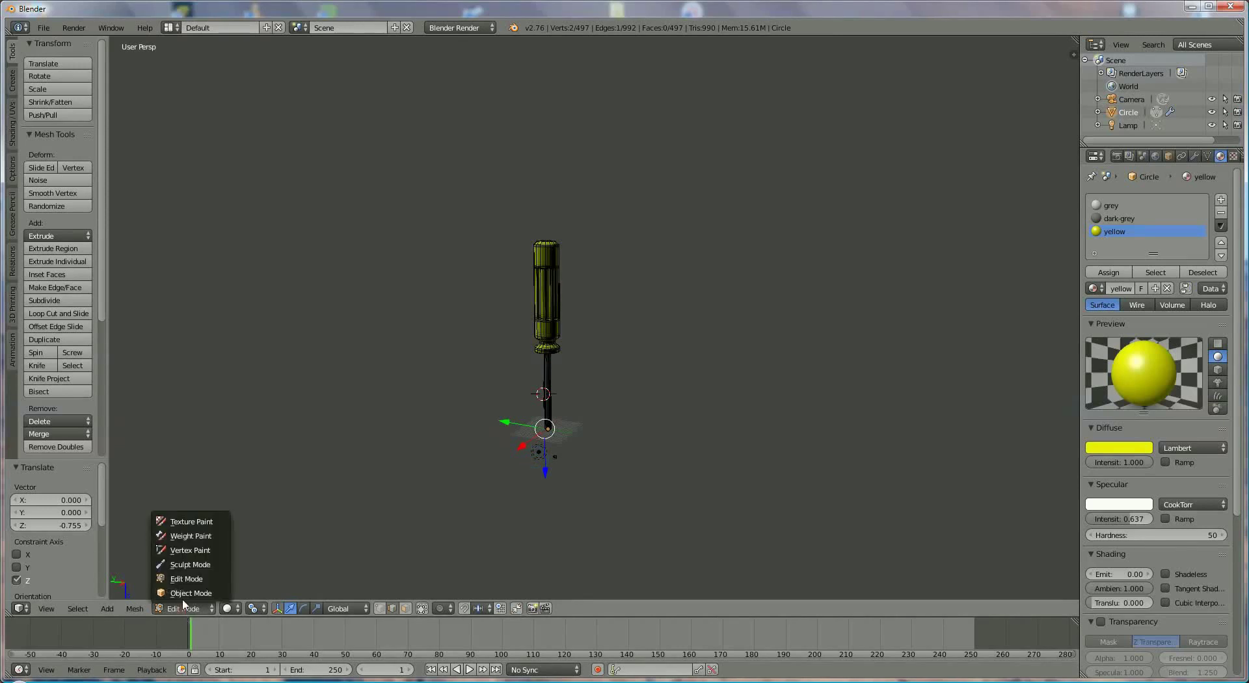
{"action": "left_click", "coordinate": [190, 592]}
{"action": "right_click", "coordinate": [533, 454]}
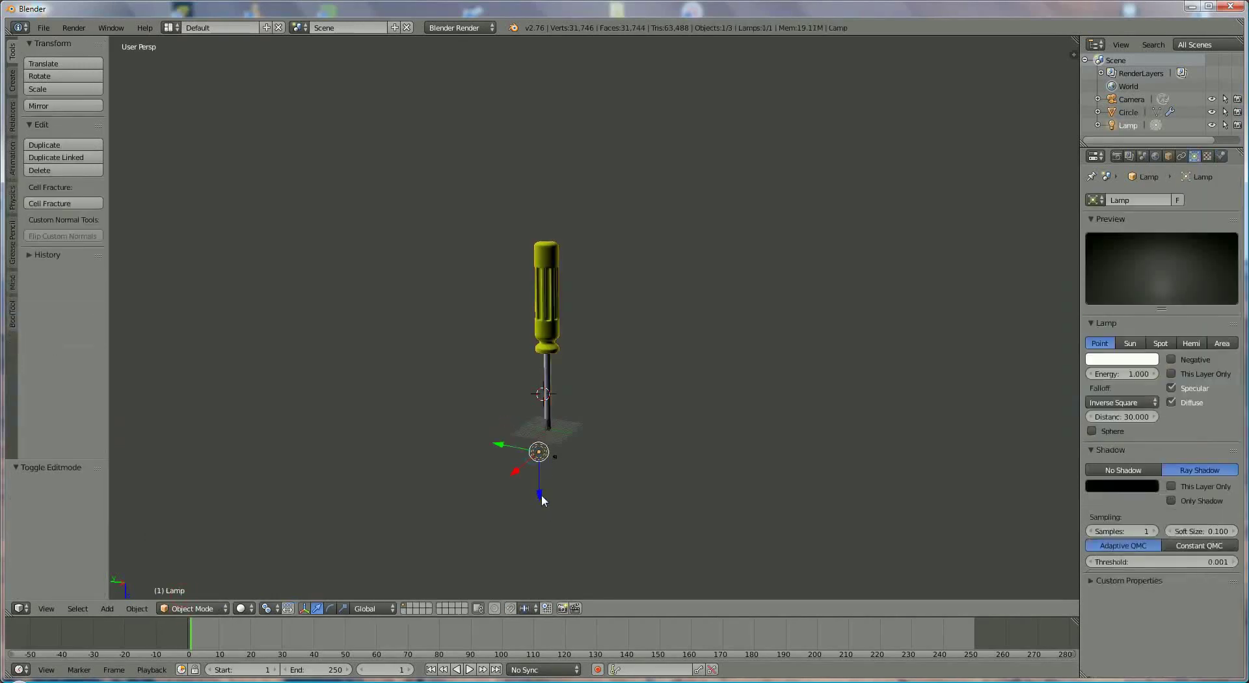
{"action": "key", "text": "g"}
{"action": "key", "text": "z"}
{"action": "left_click", "coordinate": [514, 368]}
Step: Reposition the lamp along X, about 30.9 along Z and a further 9.2 along X, and change its type to Sun
{"action": "middle_click_drag", "start_coordinate": [514, 368], "coordinate": [497, 395]}
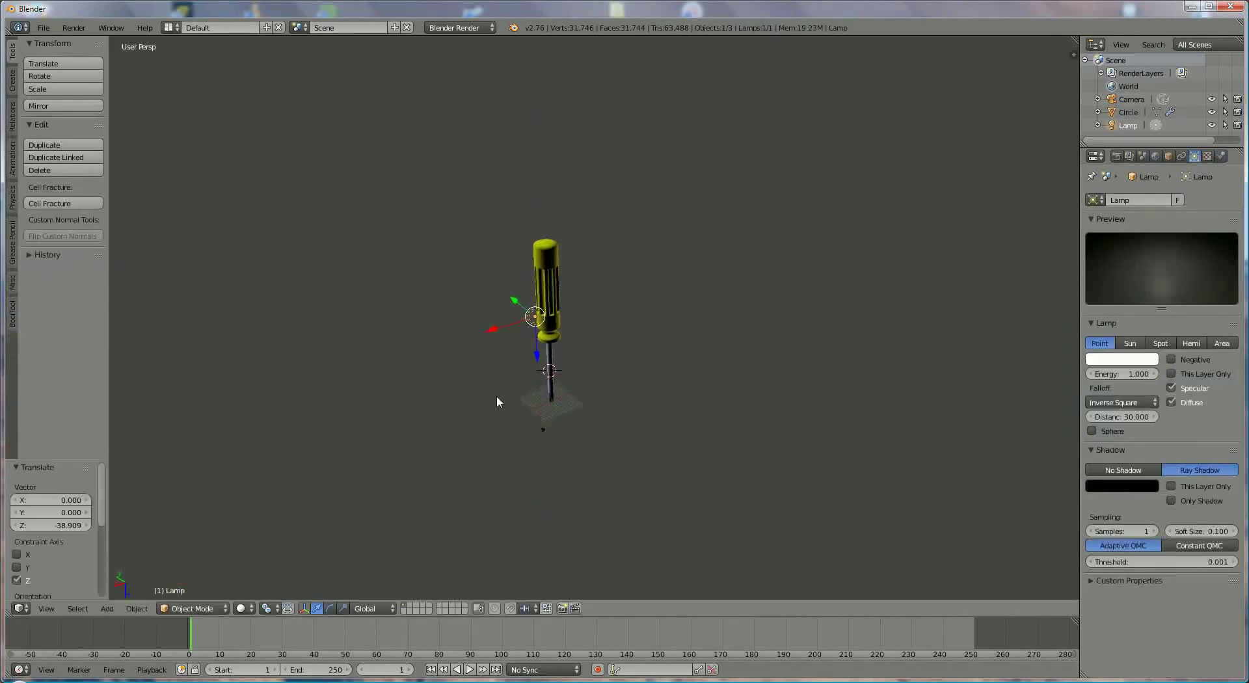
{"action": "key", "text": "g"}
{"action": "key", "text": "x"}
{"action": "left_click", "coordinate": [443, 344]}
{"action": "key", "text": "g"}
{"action": "key", "text": "z"}
{"action": "left_click", "coordinate": [459, 441]}
{"action": "key", "text": "g"}
{"action": "key", "text": "x"}
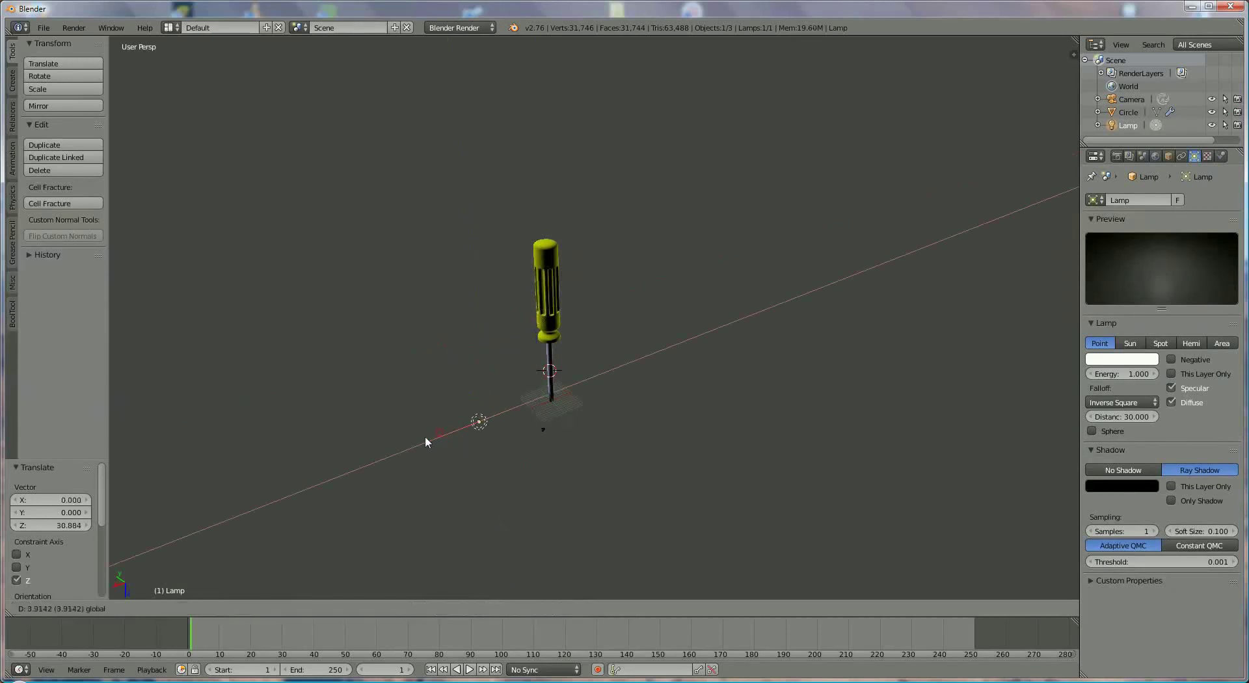
{"action": "left_click", "coordinate": [413, 441]}
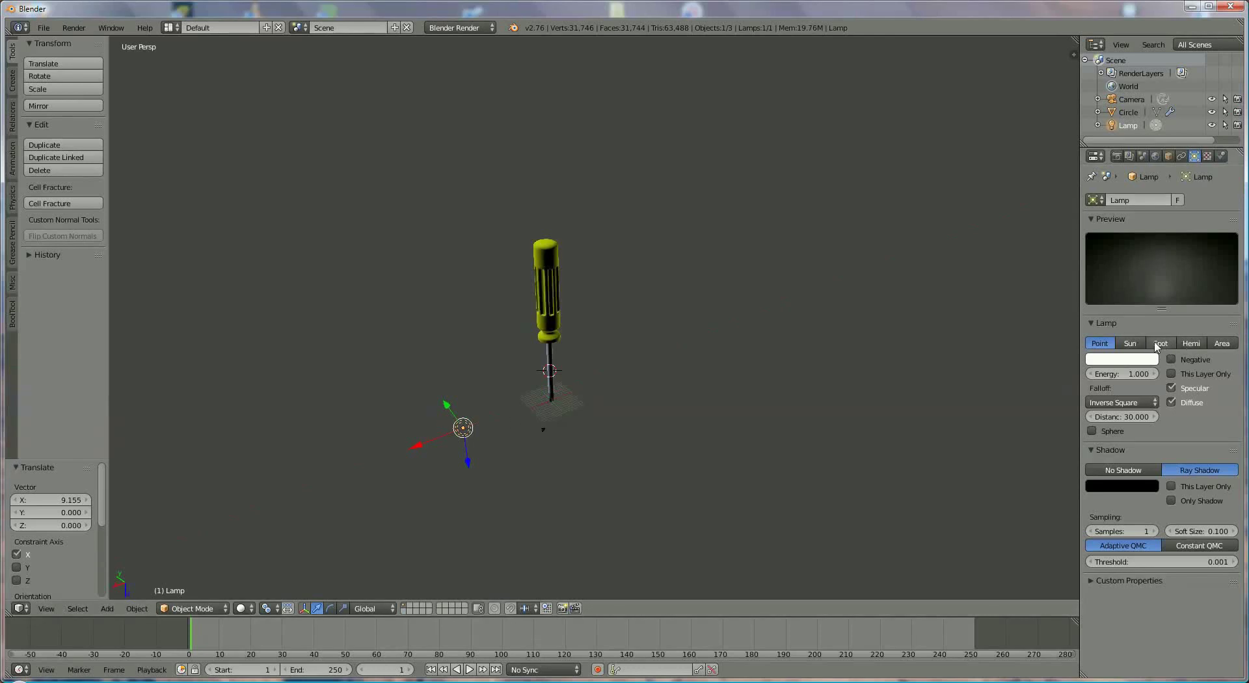
{"action": "left_click", "coordinate": [1127, 346]}
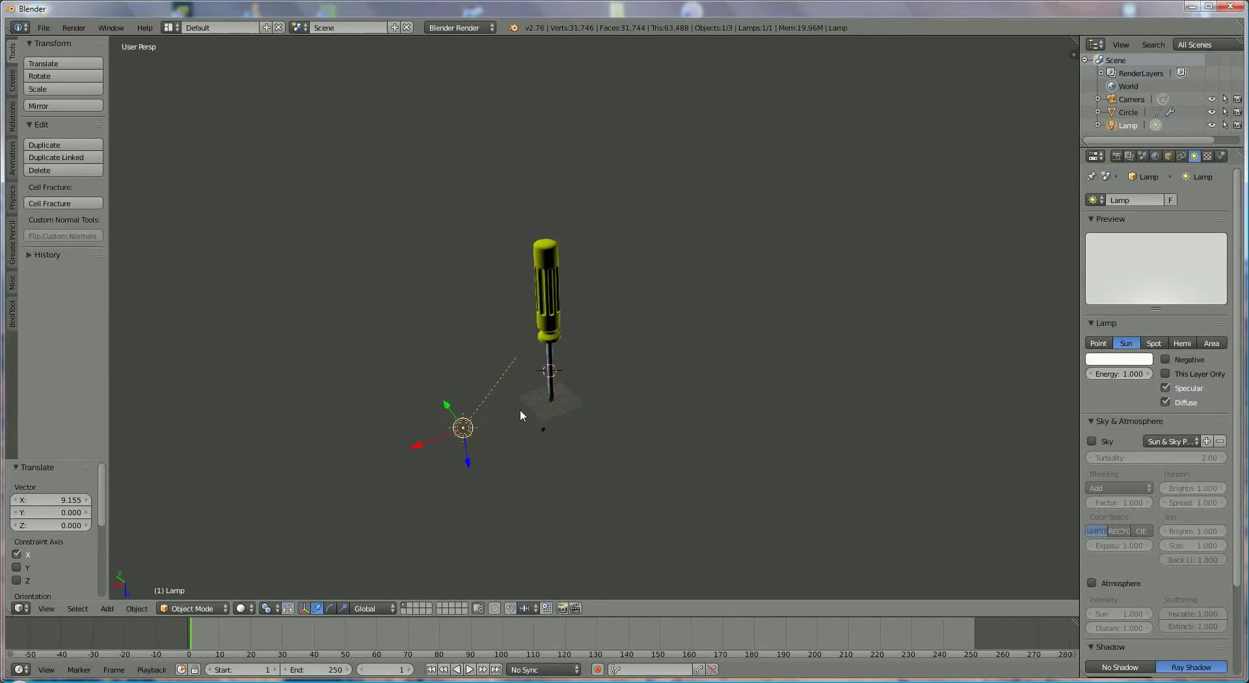
Step: Duplicate the sun lamp beside the handle and shift the copy about -15.1 along Y
{"action": "key", "text": "shift+d"}
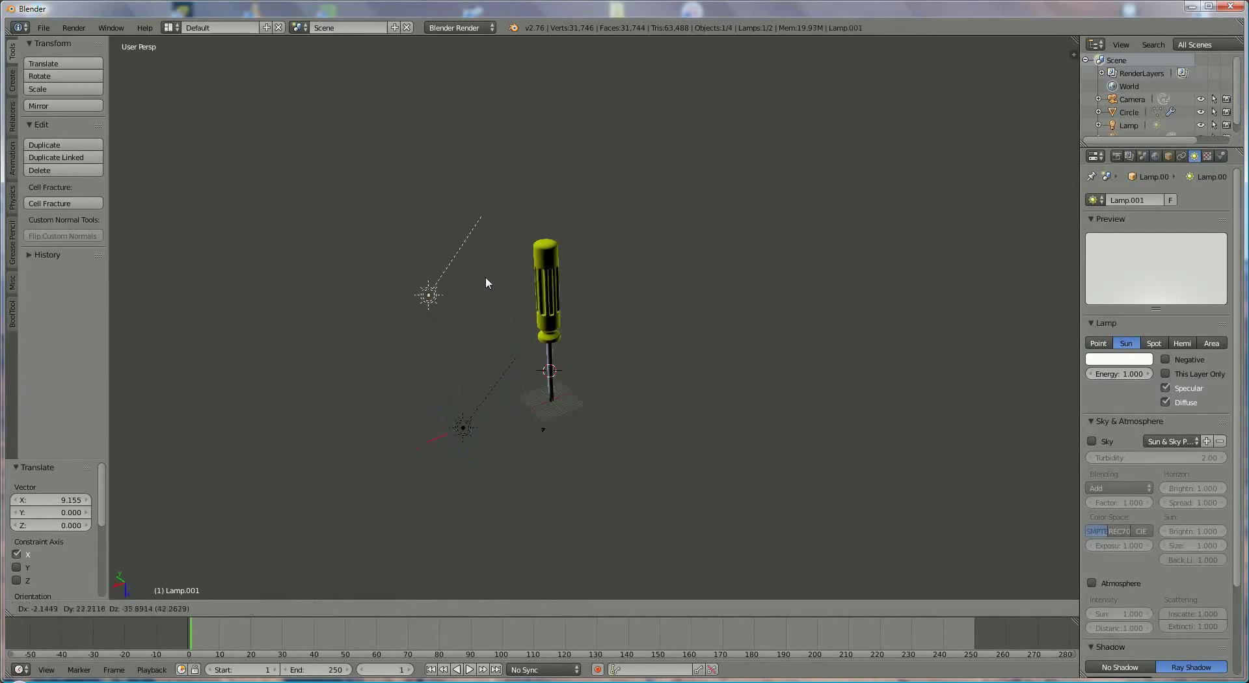
{"action": "left_click", "coordinate": [501, 280]}
{"action": "middle_click_drag", "start_coordinate": [555, 390], "coordinate": [635, 377]}
{"action": "key", "text": "g"}
{"action": "key", "text": "y"}
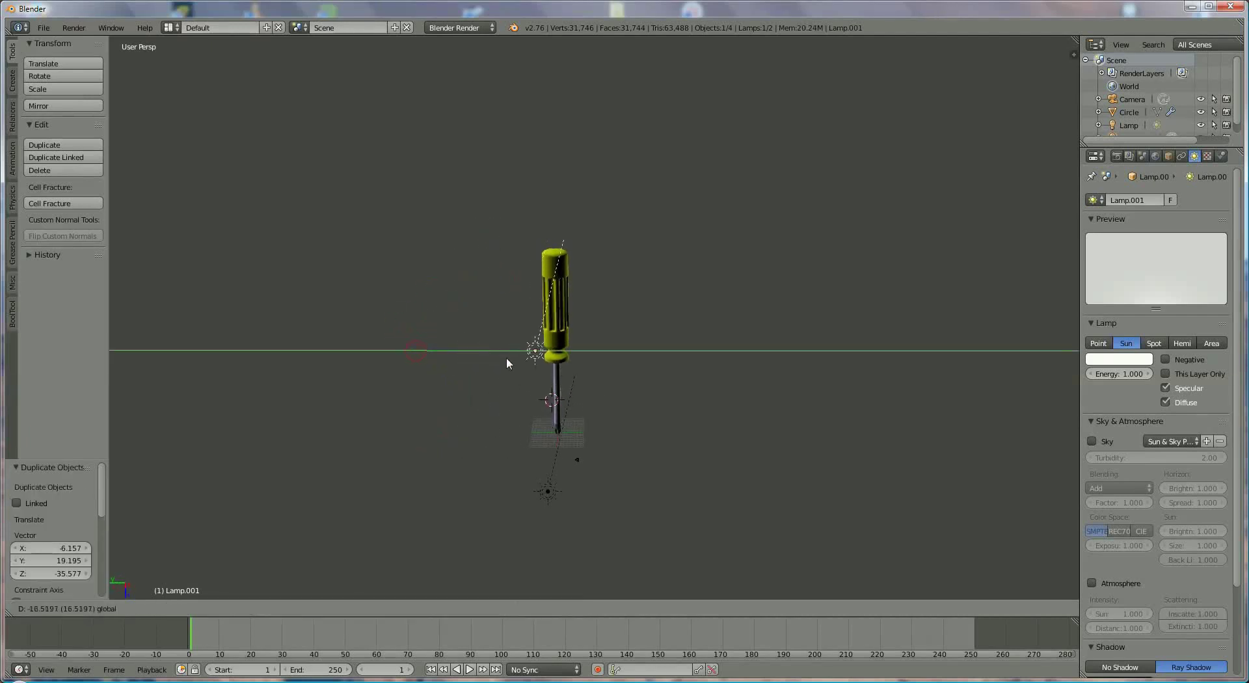
{"action": "left_click", "coordinate": [480, 356]}
Step: Aim the duplicated sun at the handle by rotating it about 42.2° and -17°, and move it about -13.3 along Z
{"action": "middle_click_drag", "start_coordinate": [479, 356], "coordinate": [443, 369]}
{"action": "middle_click_drag", "start_coordinate": [566, 363], "coordinate": [579, 325]}
{"action": "key", "text": "r"}
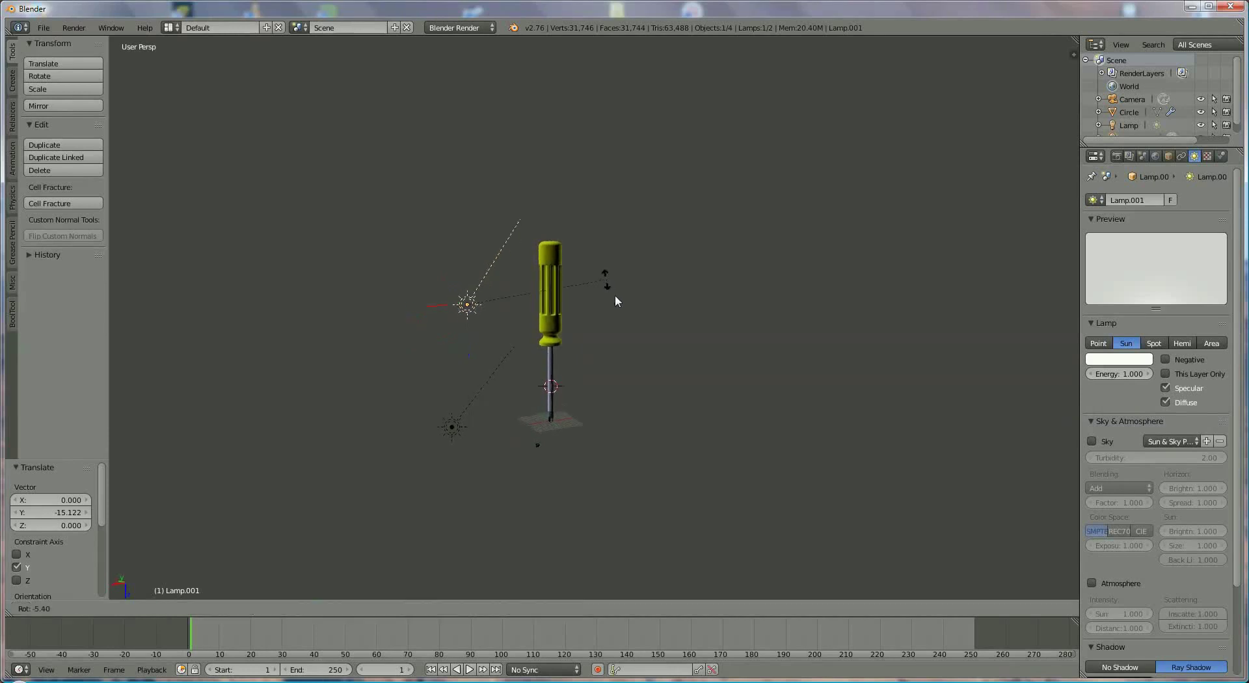
{"action": "left_click", "coordinate": [579, 388]}
{"action": "middle_click_drag", "start_coordinate": [579, 388], "coordinate": [566, 509]}
{"action": "key", "text": "r"}
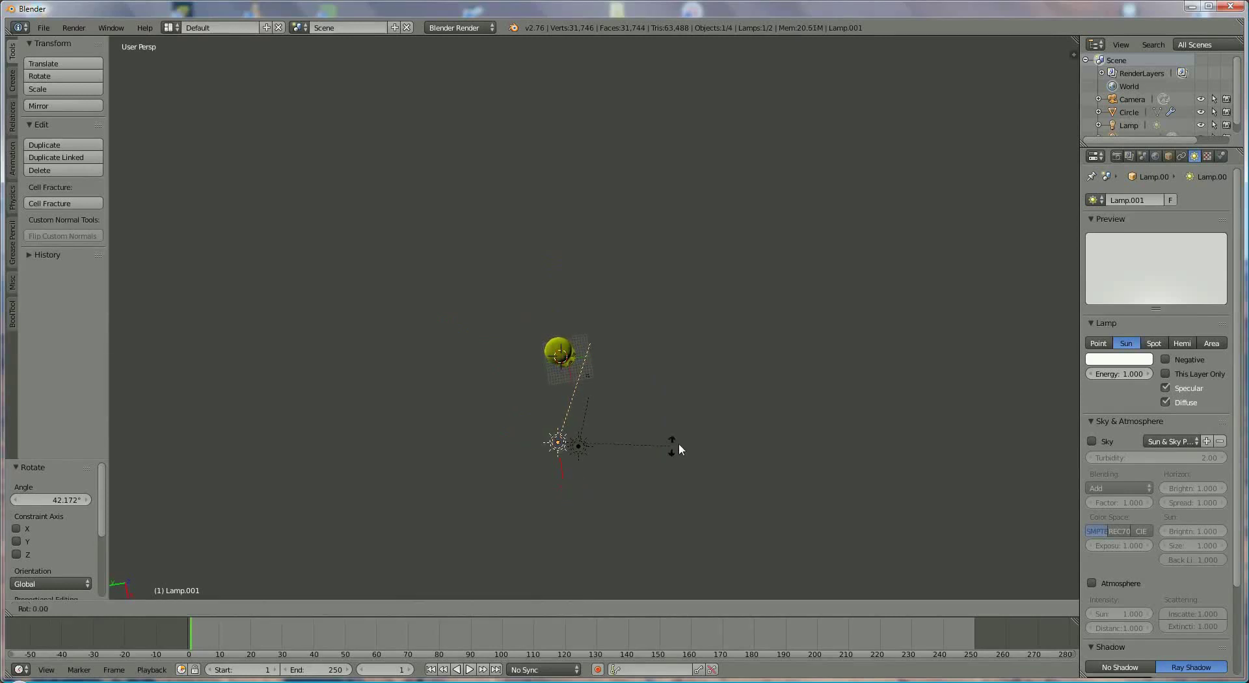
{"action": "left_click", "coordinate": [684, 407]}
{"action": "middle_click_drag", "start_coordinate": [569, 413], "coordinate": [518, 299]}
{"action": "key", "text": "g"}
{"action": "key", "text": "z"}
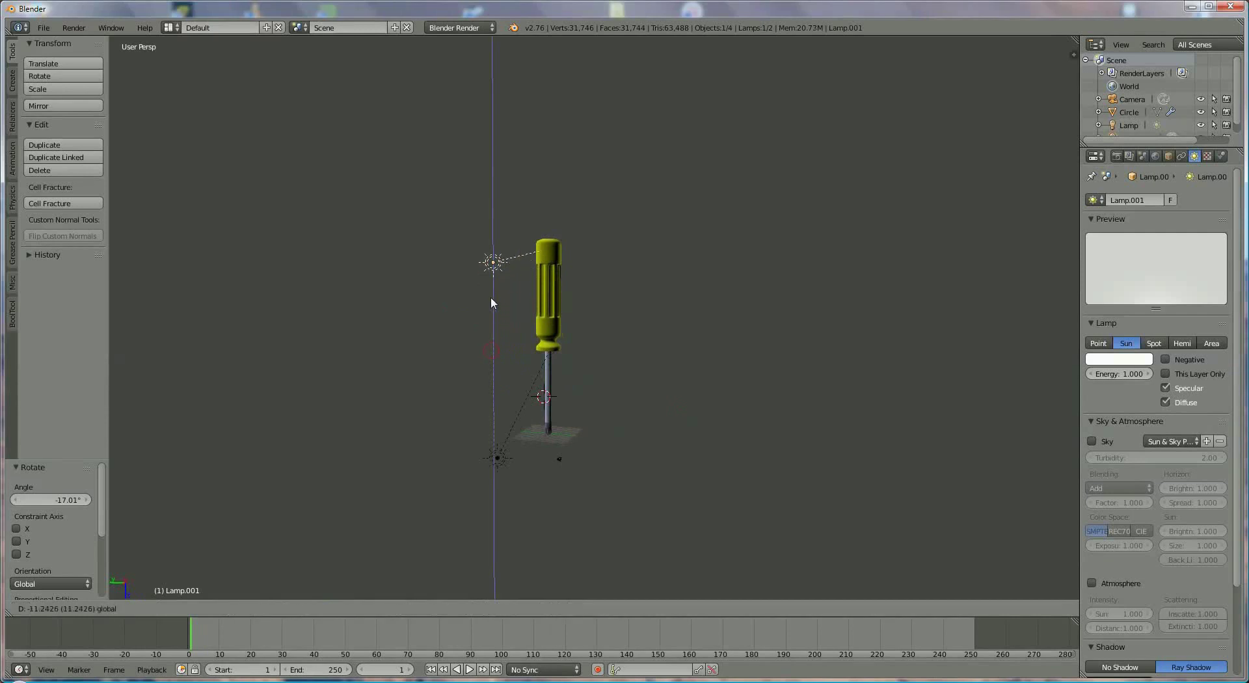
{"action": "left_click", "coordinate": [491, 298]}
Step: Rotate the original sun lamp from several views to aim it at the screwdriver, adjusting its height along Z
{"action": "right_click", "coordinate": [505, 454]}
{"action": "middle_click_drag", "start_coordinate": [506, 454], "coordinate": [453, 563]}
{"action": "key", "text": "r"}
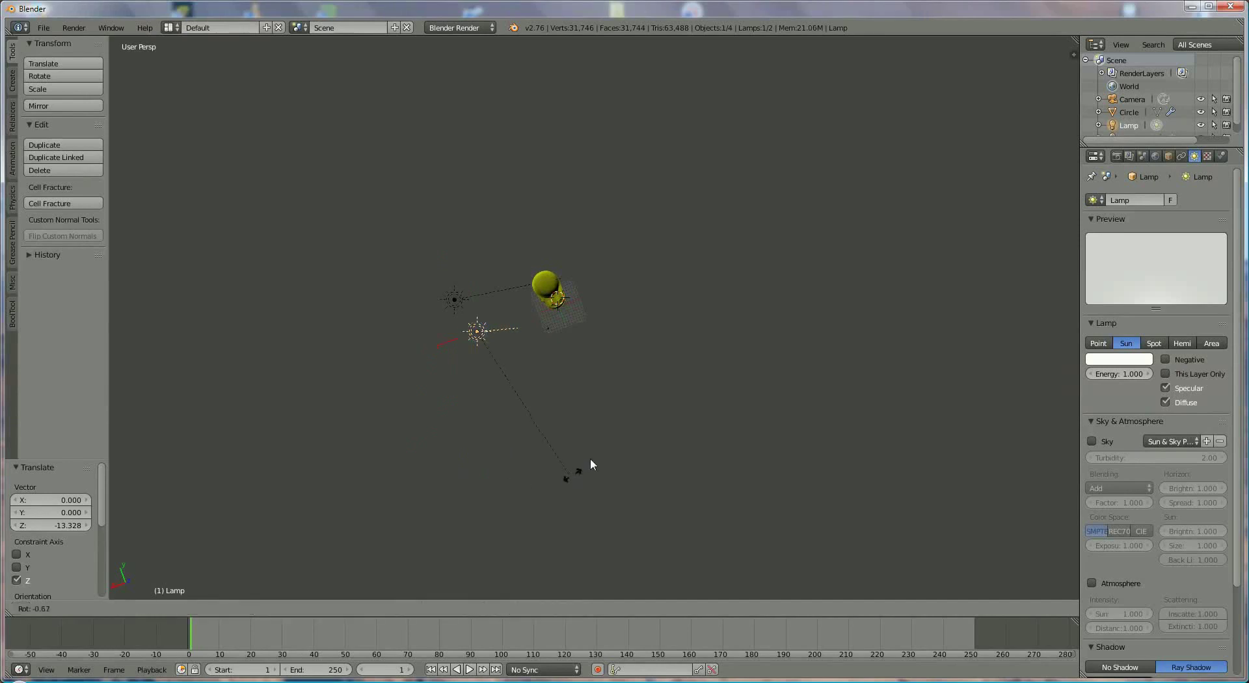
{"action": "left_click", "coordinate": [600, 421]}
{"action": "middle_click_drag", "start_coordinate": [531, 328], "coordinate": [493, 264]}
{"action": "middle_click_drag", "start_coordinate": [544, 416], "coordinate": [521, 381]}
{"action": "key", "text": "r"}
{"action": "left_click", "coordinate": [536, 442]}
{"action": "middle_click_drag", "start_coordinate": [536, 443], "coordinate": [643, 341]}
{"action": "key", "text": "g"}
{"action": "key", "text": "z"}
{"action": "left_click", "coordinate": [443, 447]}
{"action": "key", "text": "r"}
{"action": "left_click", "coordinate": [526, 440]}
Step: Select the camera, move it beside the lamps, including about 33.7 along Y, and rotate it about 34.8° toward the screwdriver
{"action": "right_click", "coordinate": [573, 348]}
{"action": "left_click_drag", "start_coordinate": [548, 438], "coordinate": [520, 391]}
{"action": "middle_click_drag", "start_coordinate": [520, 391], "coordinate": [600, 454]}
{"action": "left_click_drag", "start_coordinate": [552, 421], "coordinate": [431, 321]}
{"action": "middle_click_drag", "start_coordinate": [431, 321], "coordinate": [595, 449]}
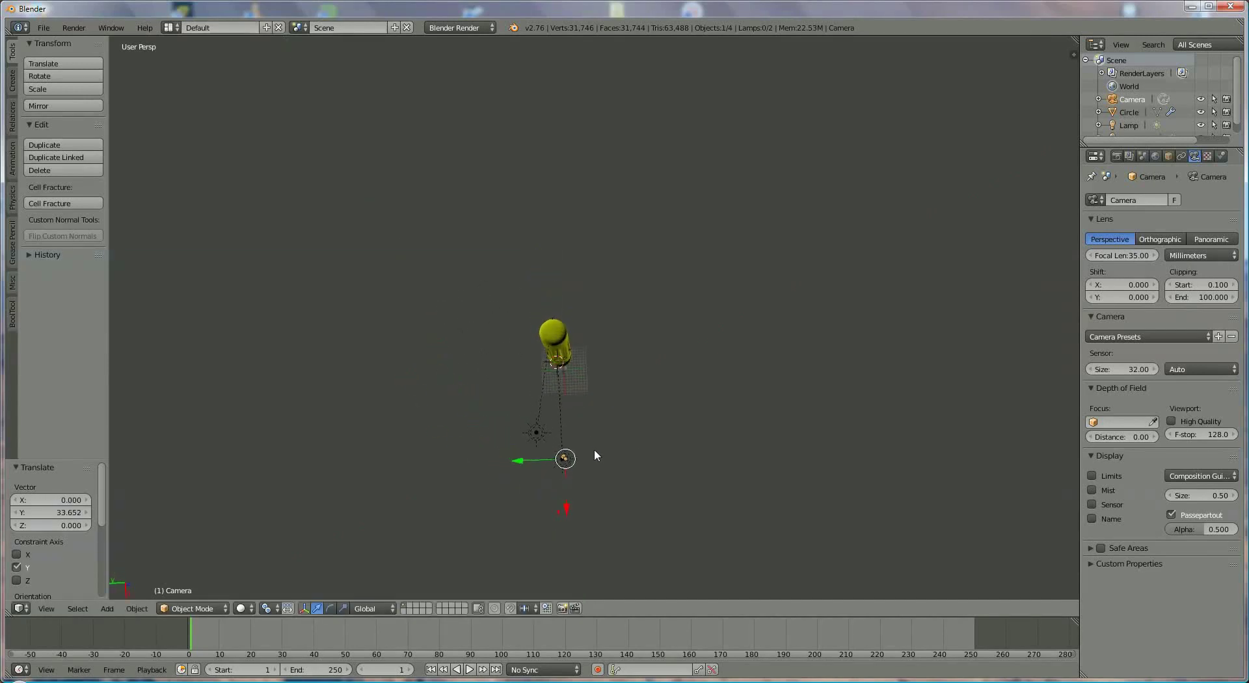
{"action": "key", "text": "r"}
{"action": "left_click", "coordinate": [614, 473]}
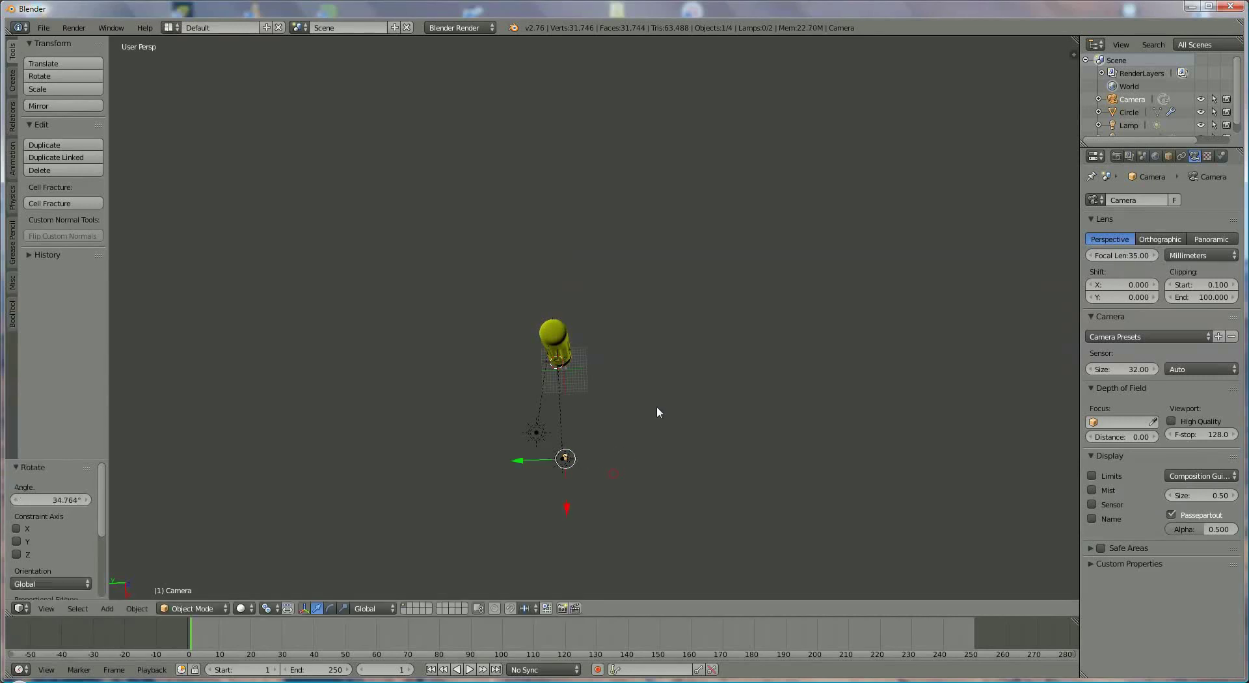
{"action": "middle_click_drag", "start_coordinate": [502, 349], "coordinate": [386, 321]}
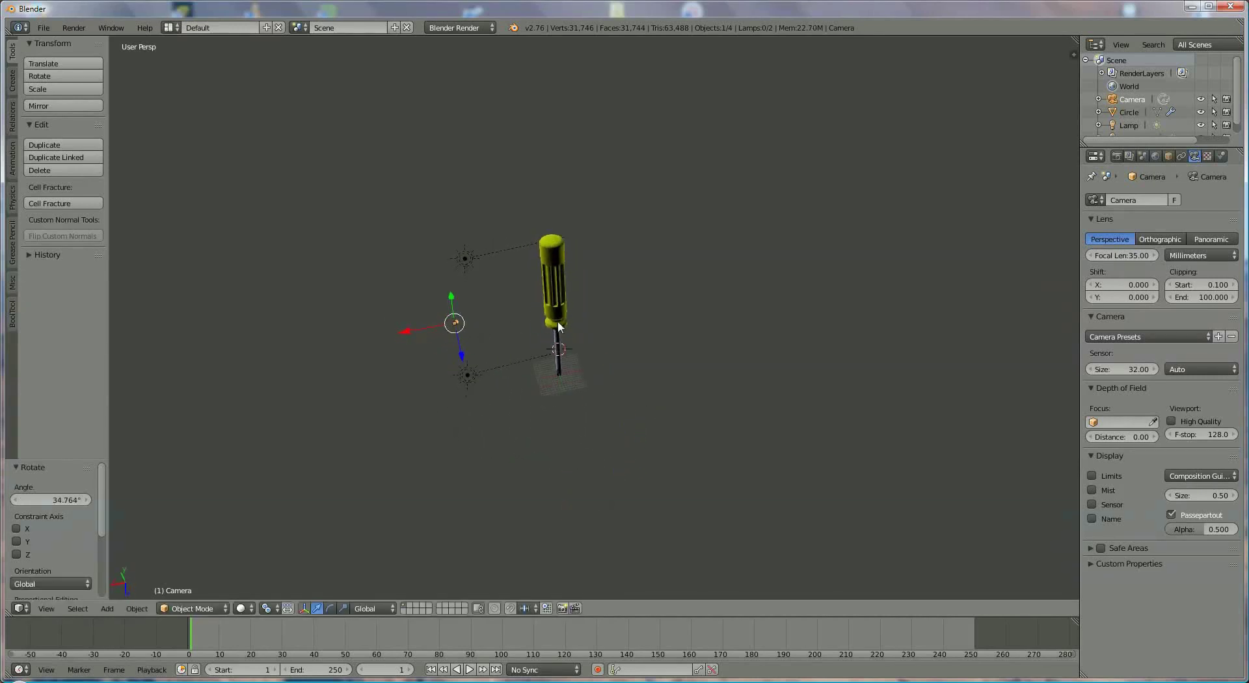
Step: Look through the camera with Lock Camera to View enabled and reposition it to frame the whole screwdriver horizontally
{"action": "key", "text": "KP_0"}
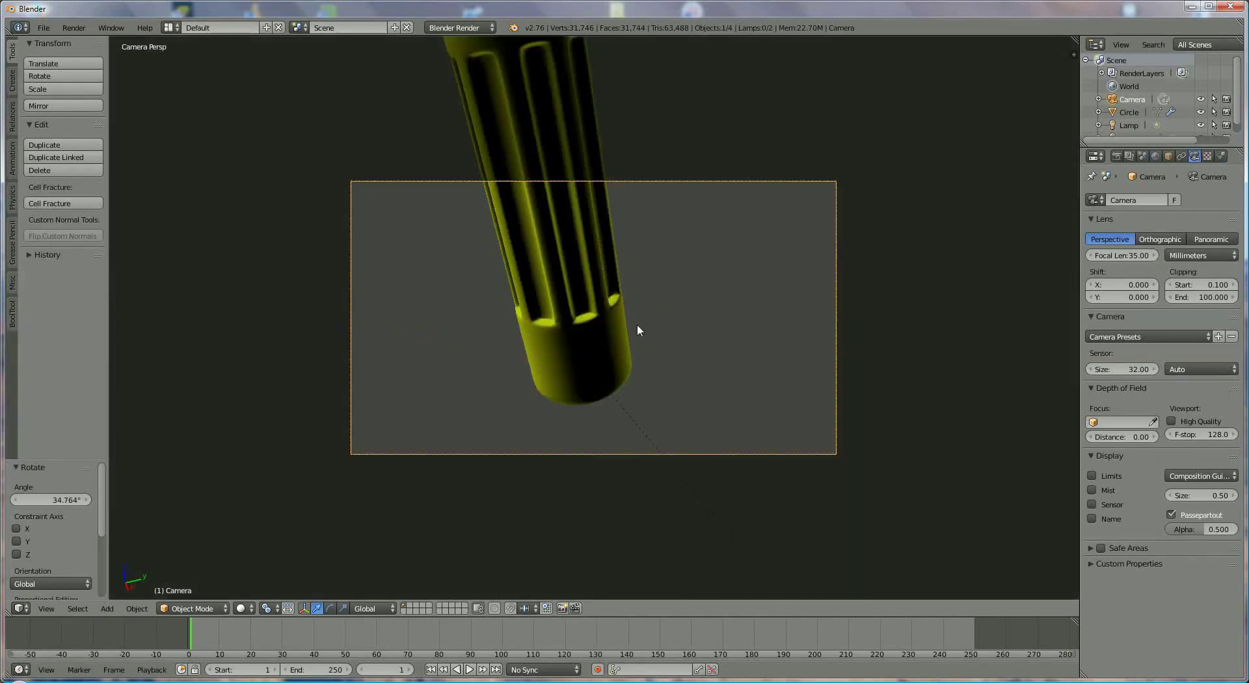
{"action": "key", "text": "n"}
{"action": "left_click", "coordinate": [974, 393]}
{"action": "middle_click_drag", "start_coordinate": [555, 360], "coordinate": [708, 357], "text": "shift"}
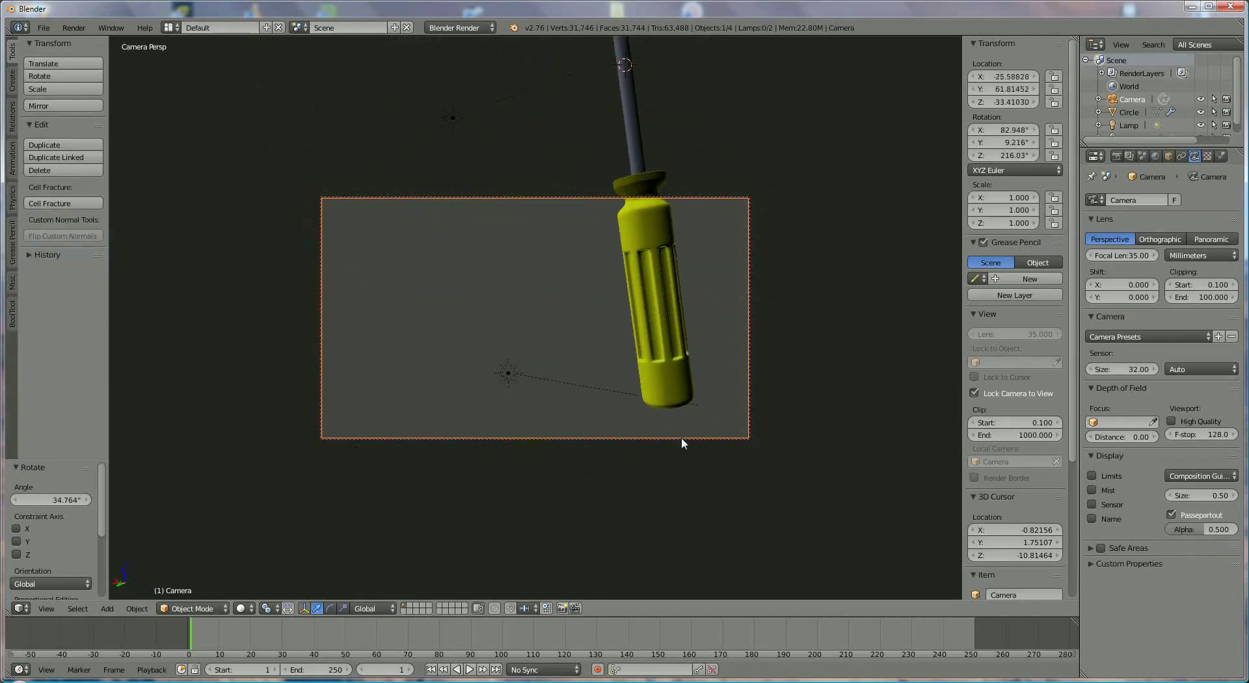
{"action": "middle_click_drag", "start_coordinate": [681, 437], "coordinate": [654, 419]}
{"action": "mouse_move", "coordinate": [587, 306]}
{"action": "middle_mouse_down", "text": "shift"}
{"action": "mouse_move", "coordinate": [599, 340]}
{"action": "mouse_move", "coordinate": [647, 325]}
{"action": "mouse_move", "coordinate": [671, 412]}
{"action": "mouse_move", "coordinate": [692, 400]}
{"action": "mouse_move", "coordinate": [705, 452]}
{"action": "mouse_move", "coordinate": [760, 440]}
{"action": "mouse_move", "coordinate": [725, 502]}
{"action": "mouse_move", "coordinate": [574, 309]}
{"action": "middle_mouse_up", "text": "shift"}
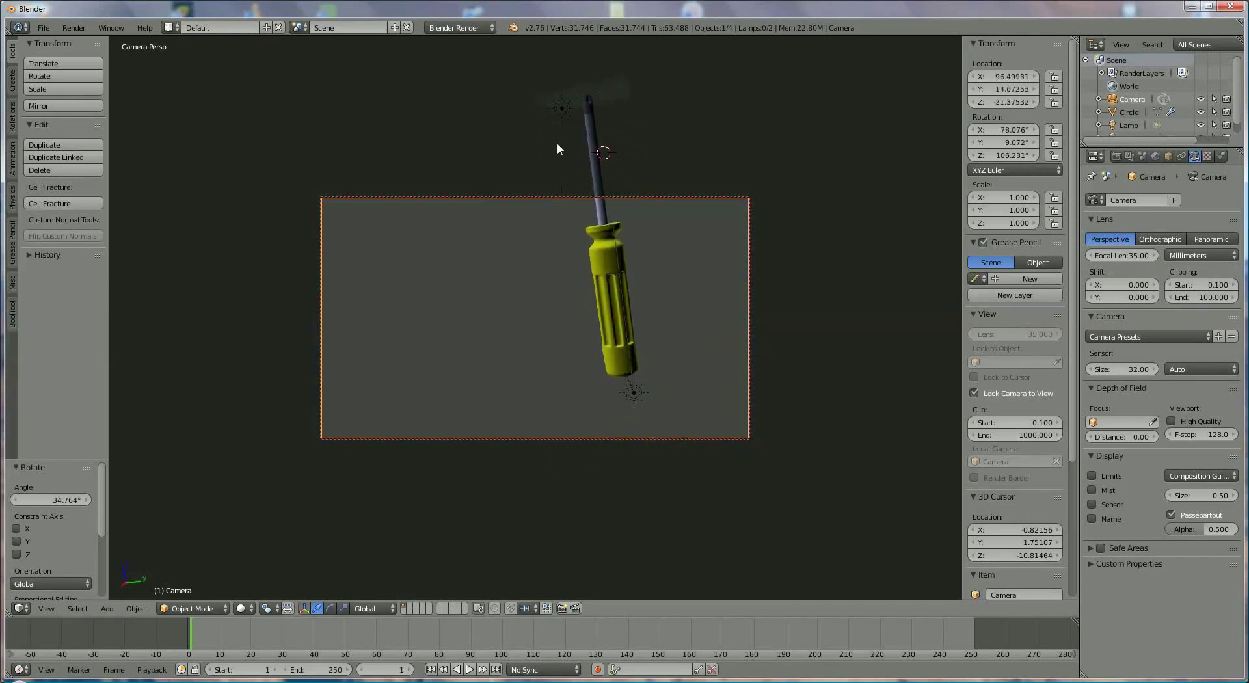
{"action": "middle_click_drag", "start_coordinate": [557, 149], "coordinate": [501, 170]}
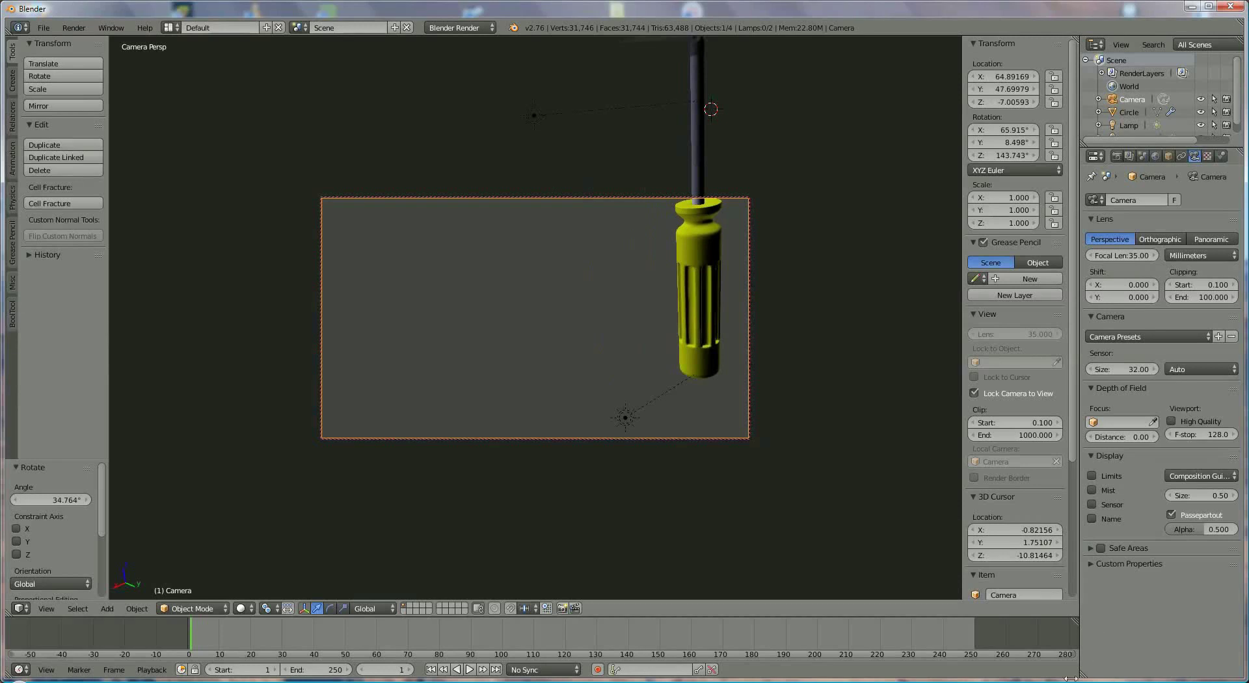
{"action": "key", "text": "ctrl+End"}
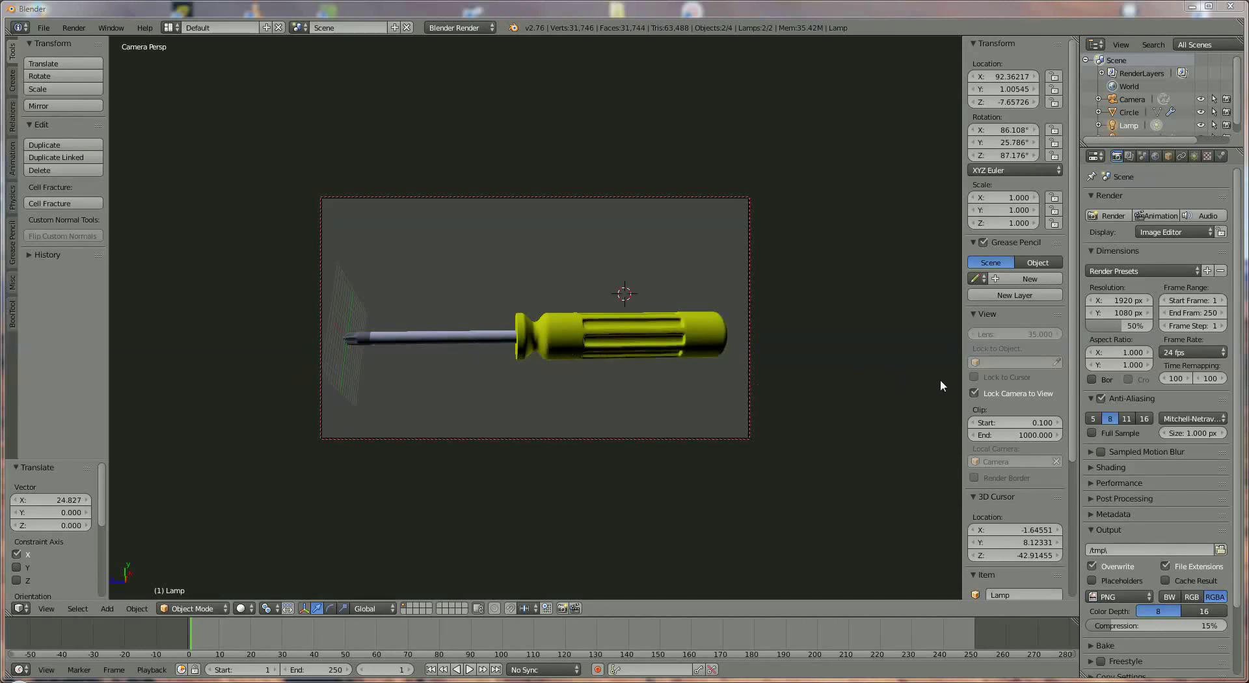
Step: Disable Lock Camera to View and render the scene
{"action": "left_click", "coordinate": [974, 394]}
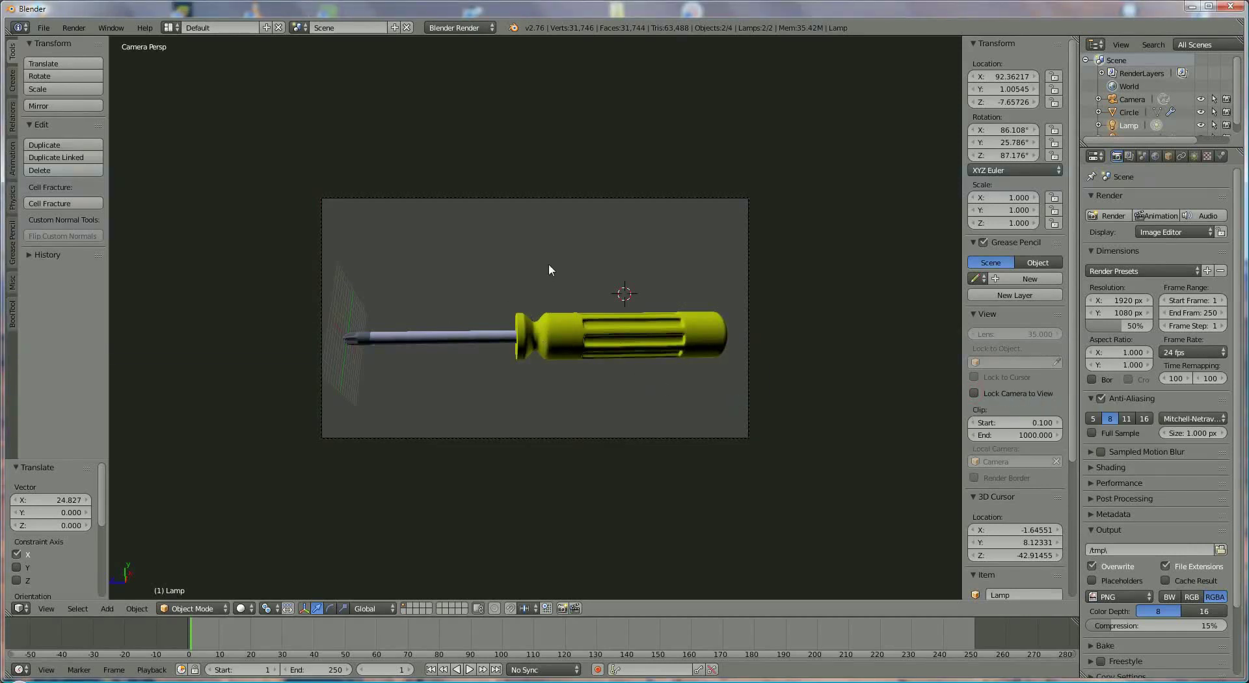
{"action": "key", "text": "KP_0"}
{"action": "left_click", "coordinate": [1109, 216]}
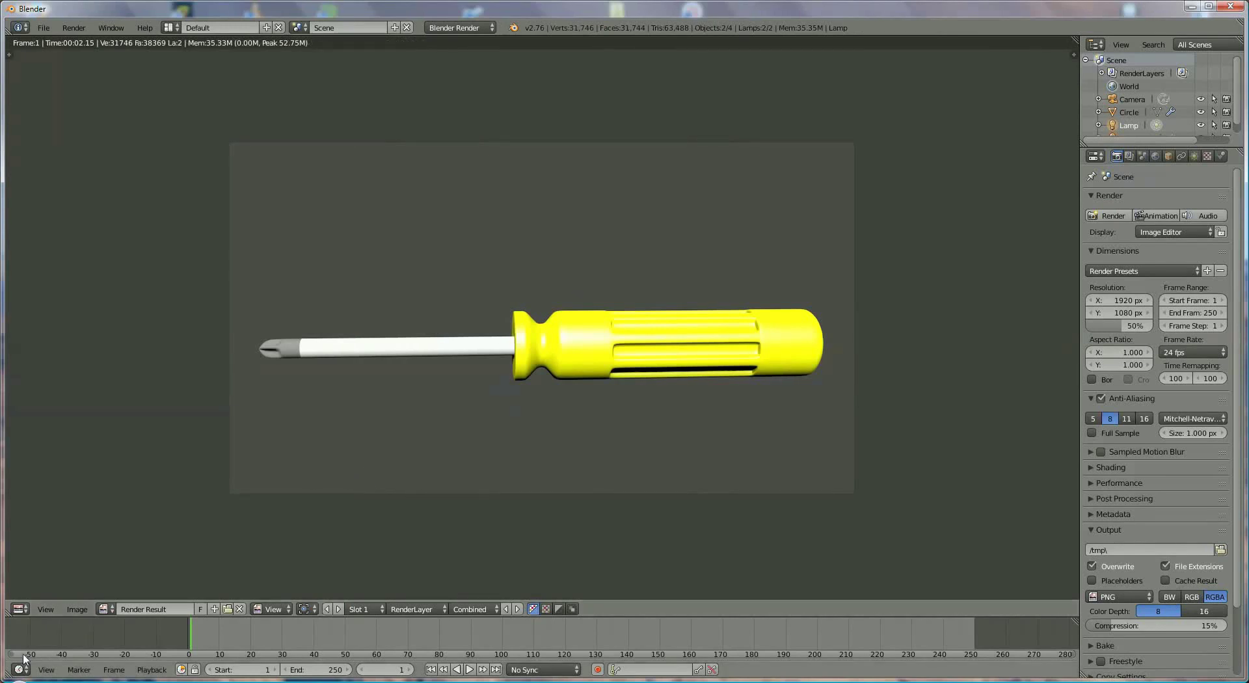
Step: Return to the 3D View, select both sun lamps and open the active lamp's energy value for editing
{"action": "left_click", "coordinate": [20, 609]}
{"action": "left_click", "coordinate": [56, 596]}
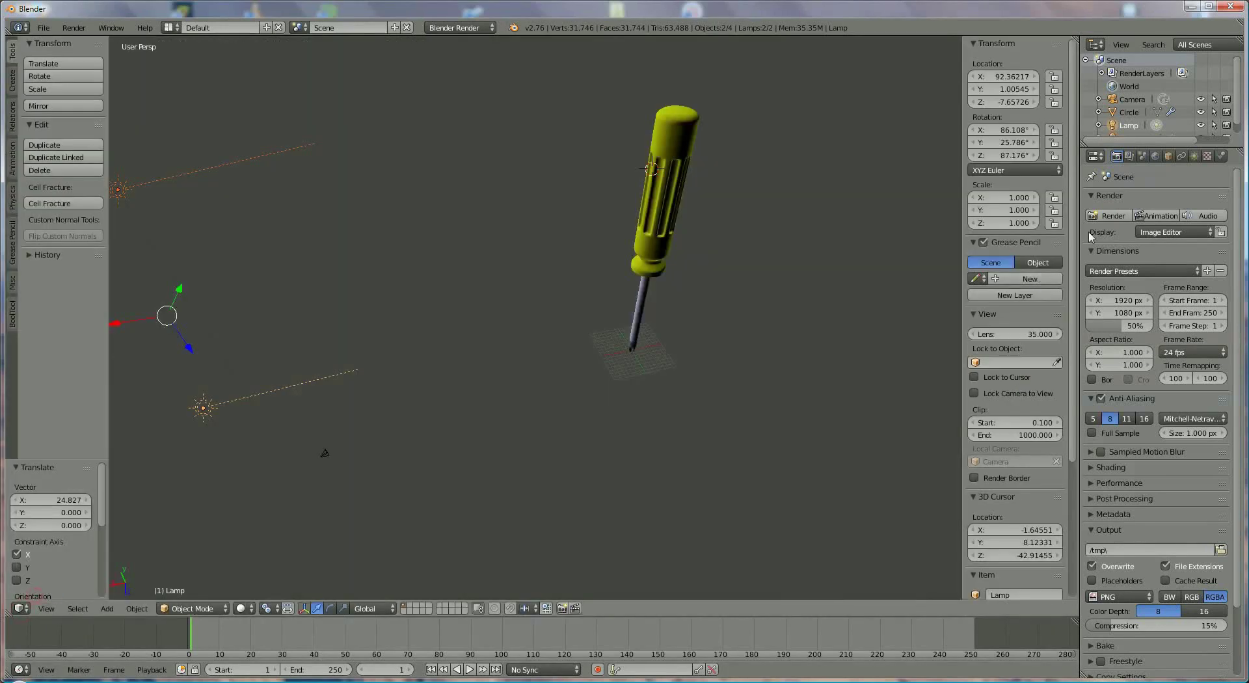
{"action": "right_click", "coordinate": [201, 409]}
{"action": "right_click", "coordinate": [135, 195], "text": "shift"}
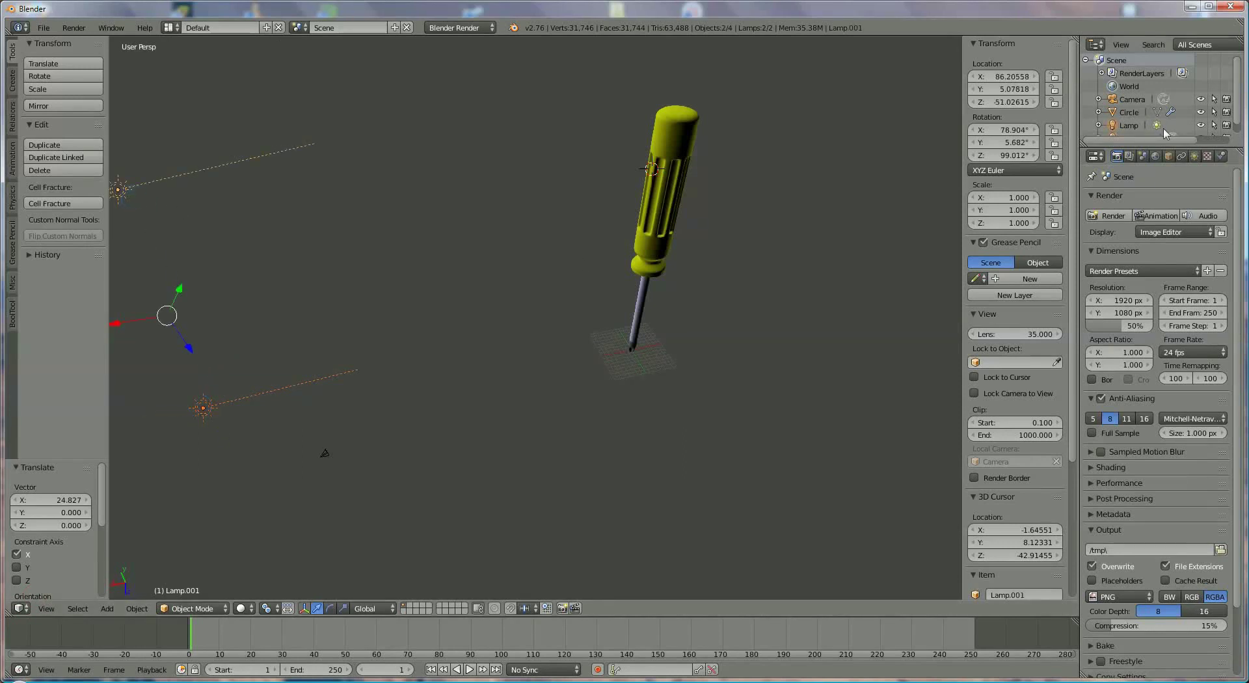
{"action": "left_click", "coordinate": [1194, 156]}
{"action": "left_click_drag", "start_coordinate": [1135, 375], "coordinate": [1125, 372]}
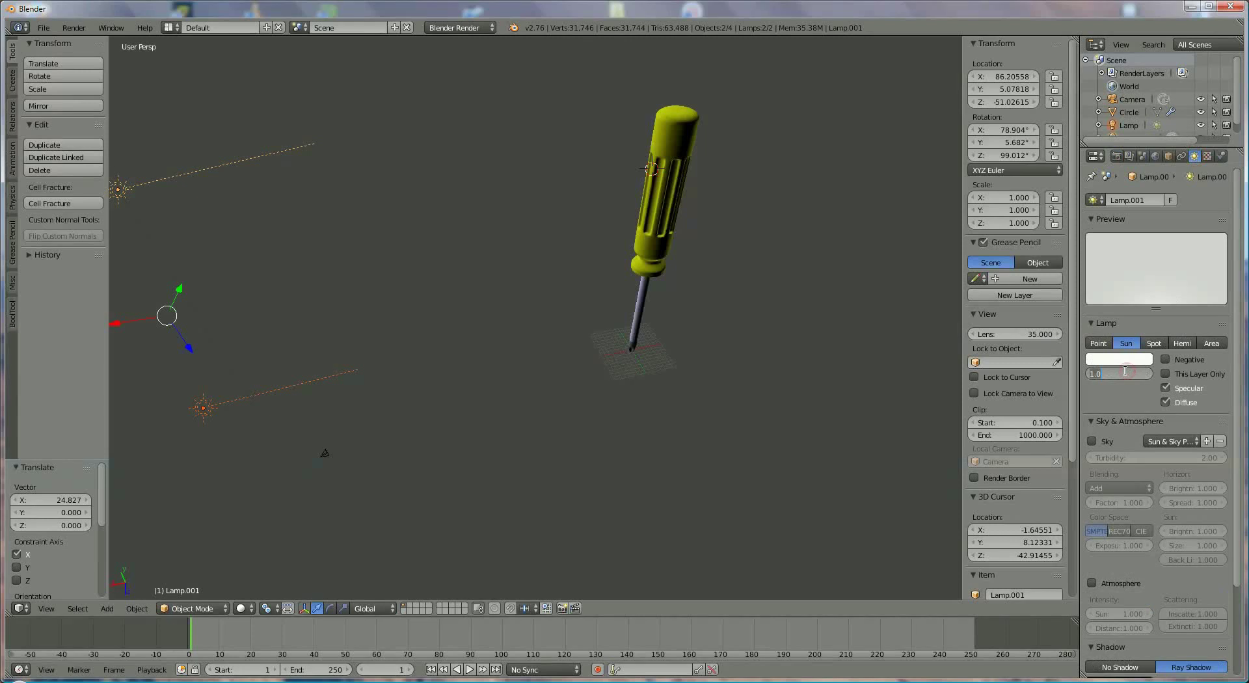
Step: Render the scene again with the edited lighting
{"action": "left_click", "coordinate": [1116, 156]}
{"action": "key", "text": "F12"}
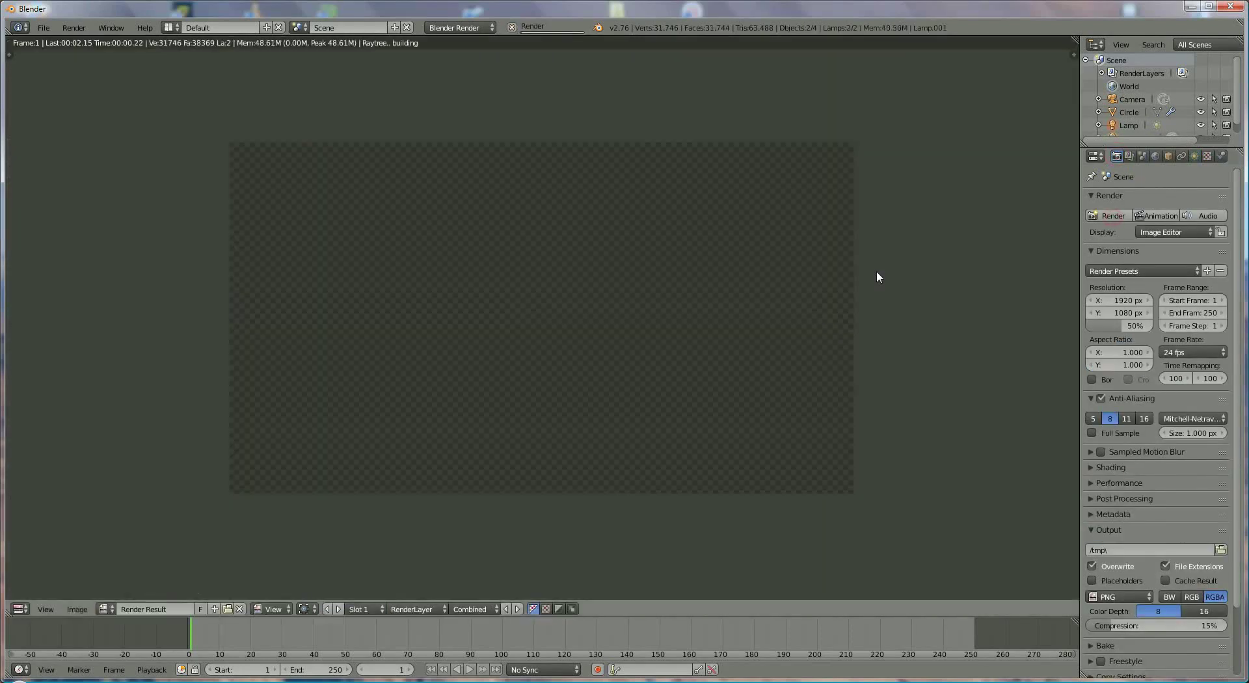